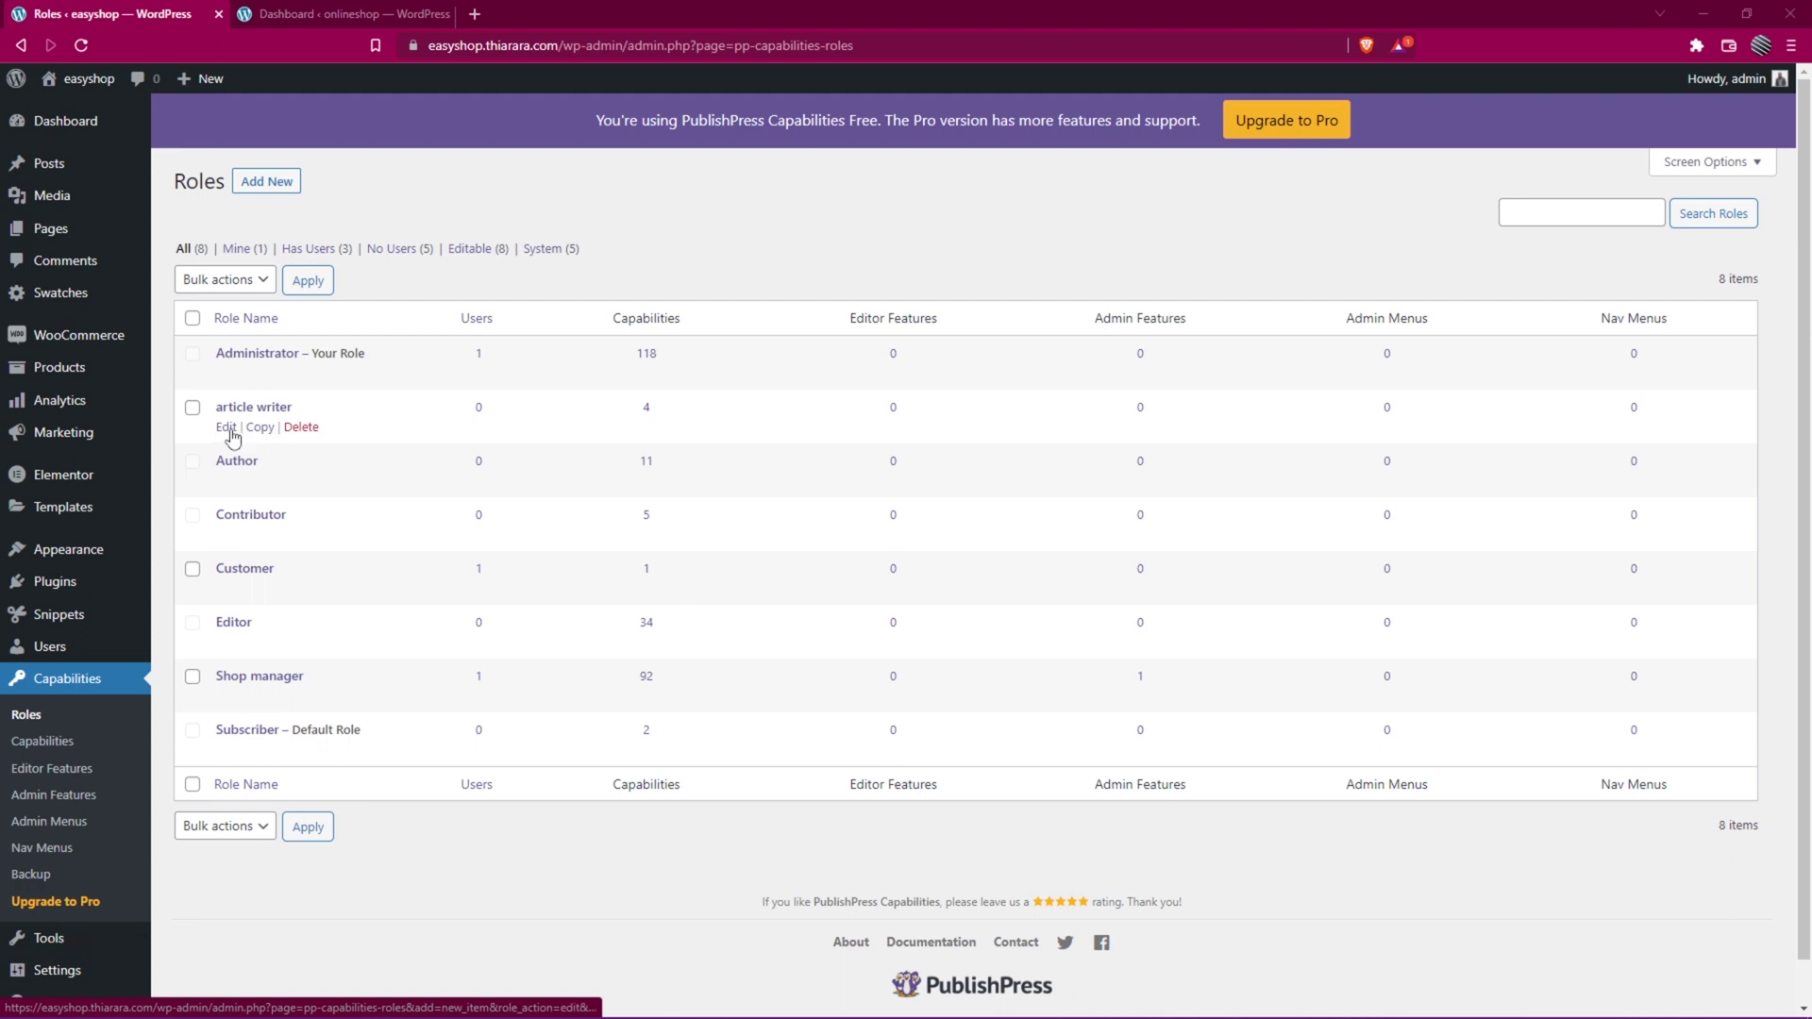
View the Role Capabilities page and check which role user1 has in the users list
{"action": "left_click", "coordinate": [50, 751]}
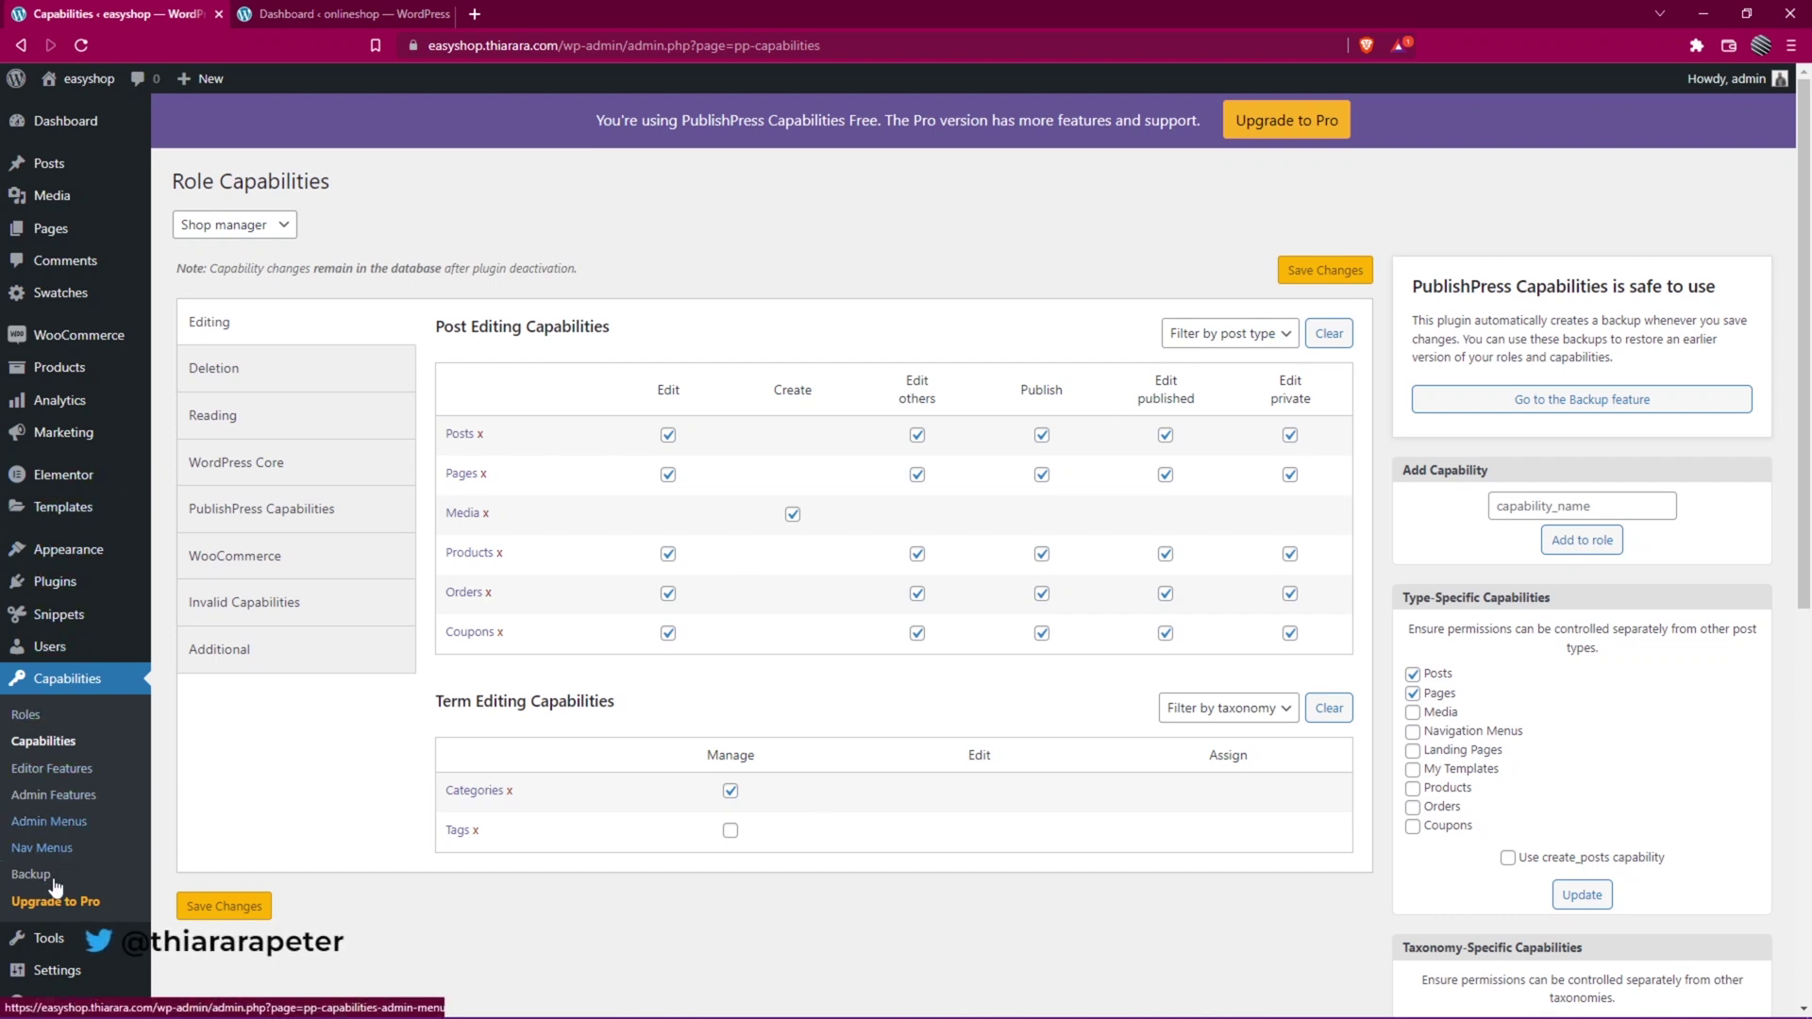
{"action": "mouse_move", "coordinate": [79, 649]}
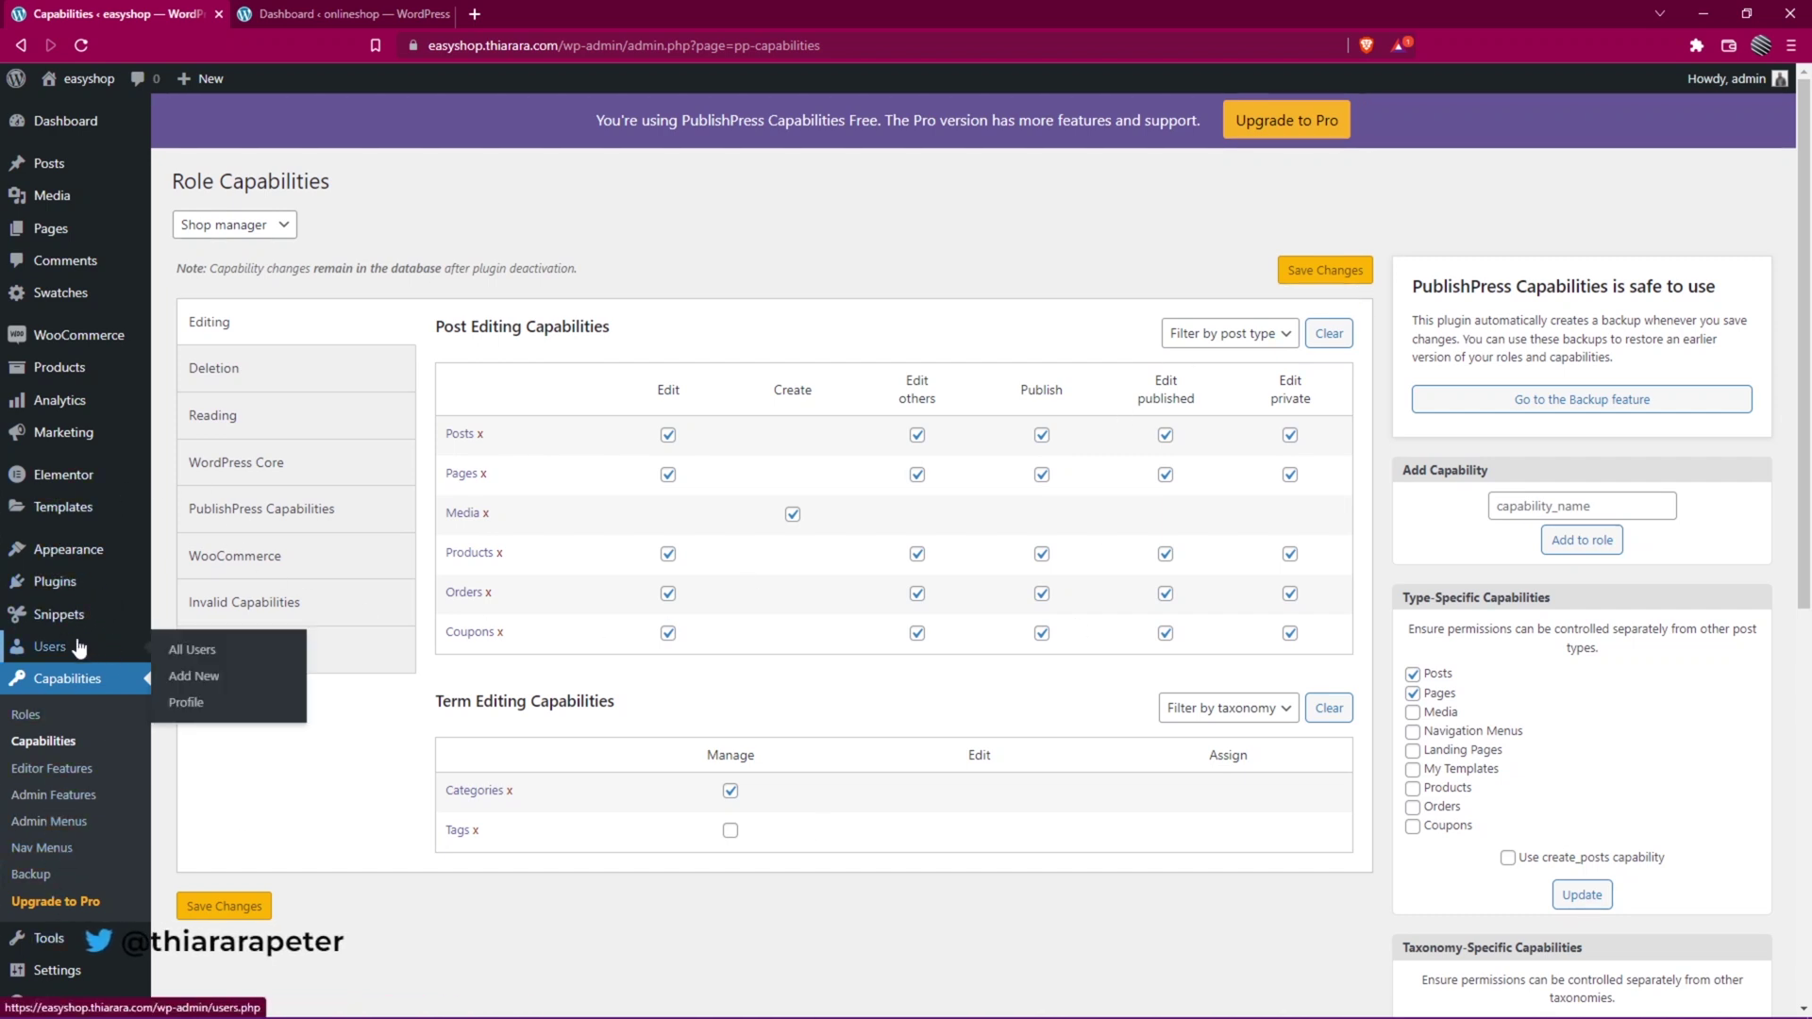
{"action": "left_click", "coordinate": [191, 651]}
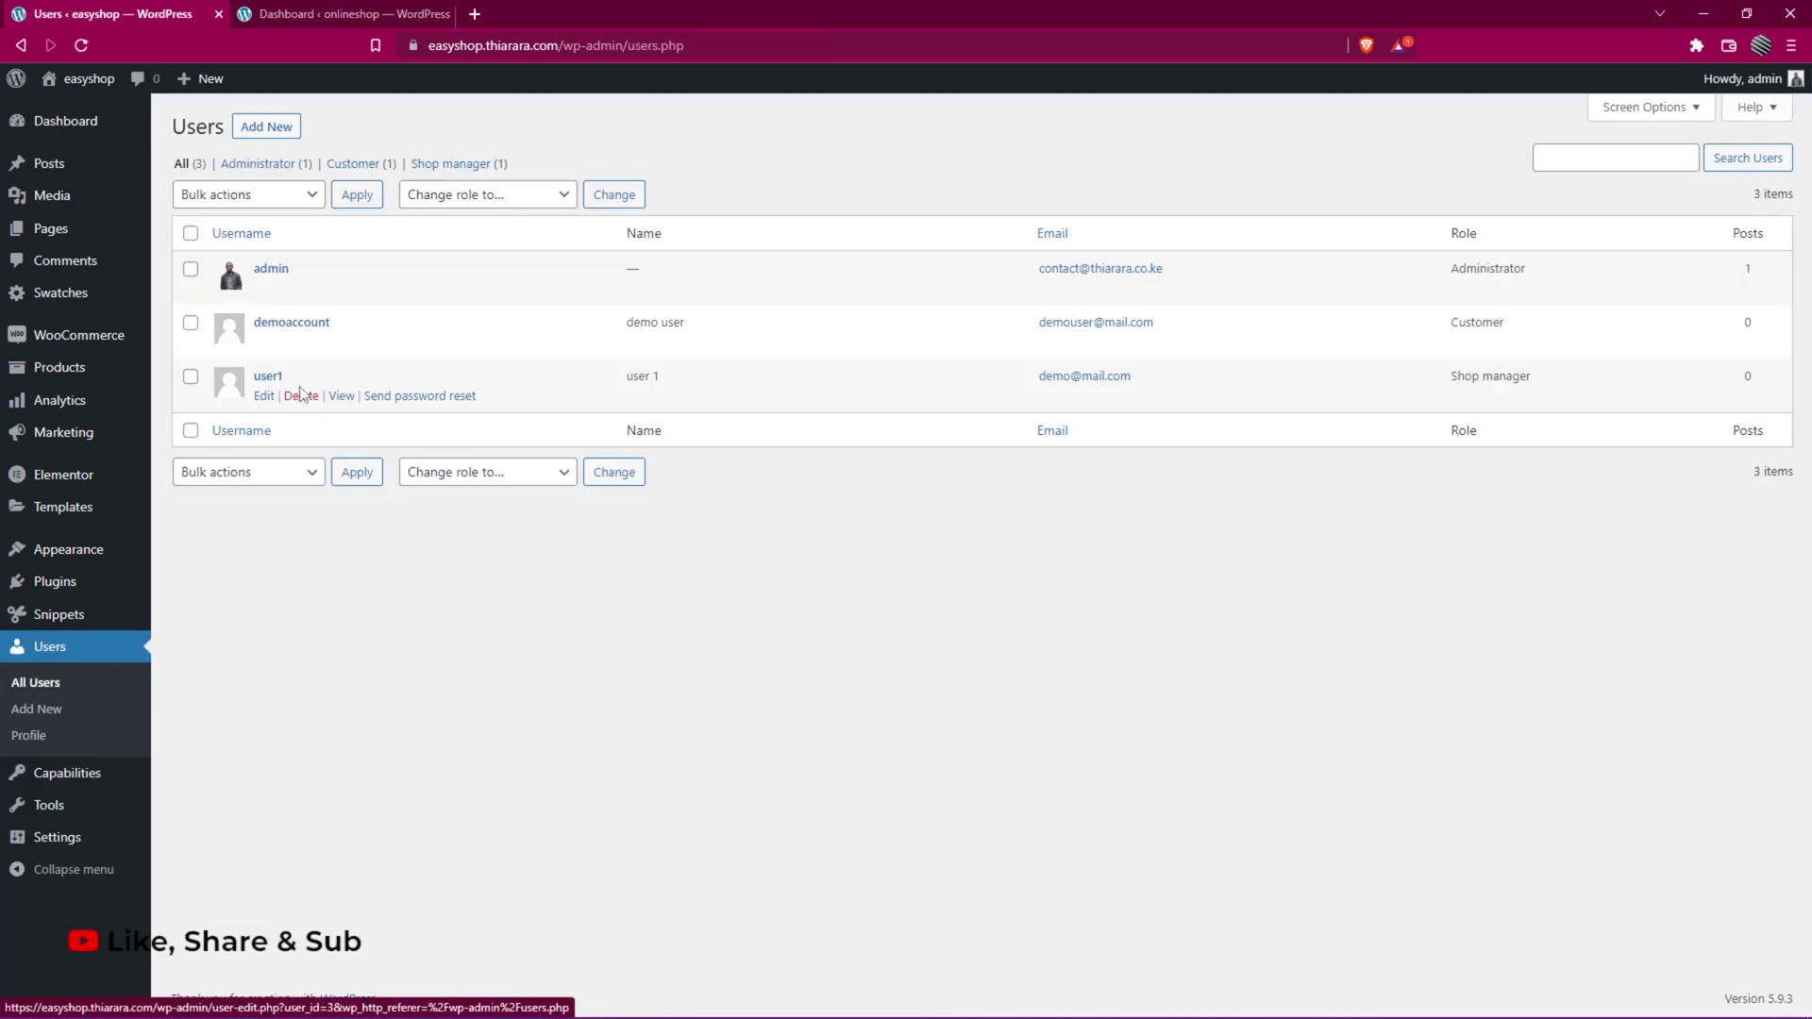
{"action": "left_click_drag", "start_coordinate": [1561, 383], "coordinate": [1422, 368]}
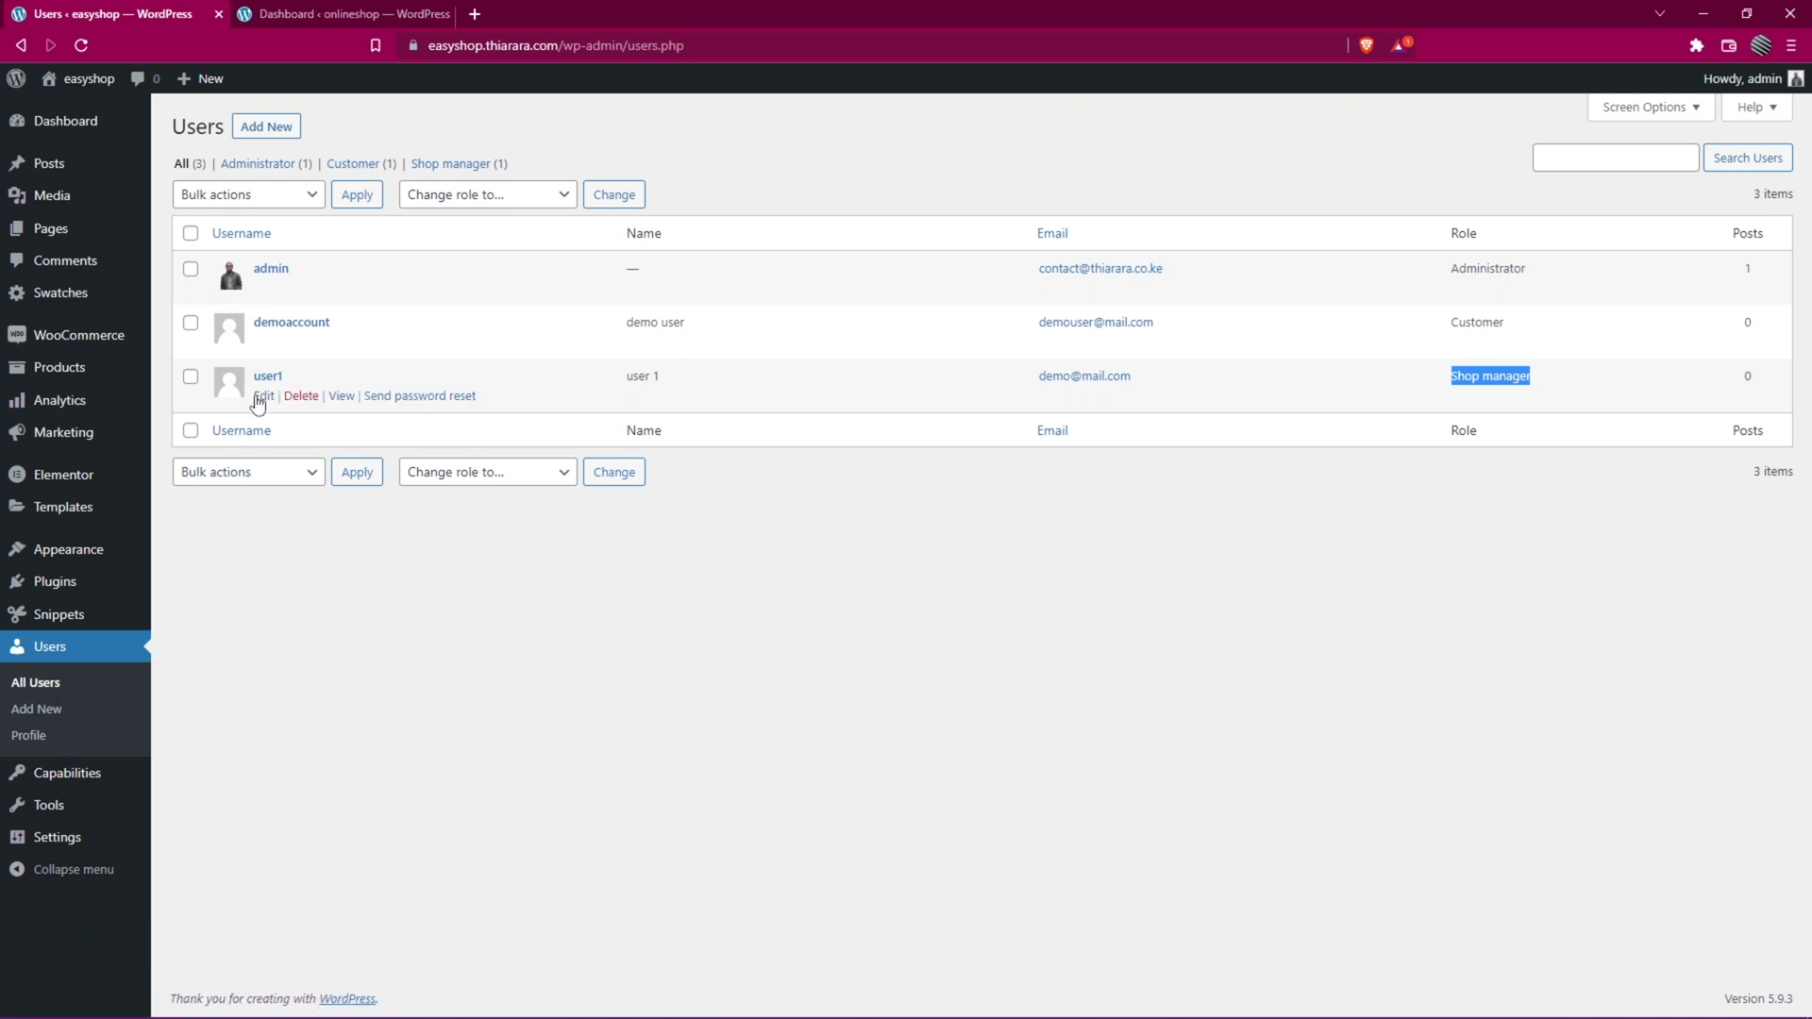
Look over the Role Capabilities page and the Admin Menu Restrictions page
{"action": "mouse_move", "coordinate": [56, 781]}
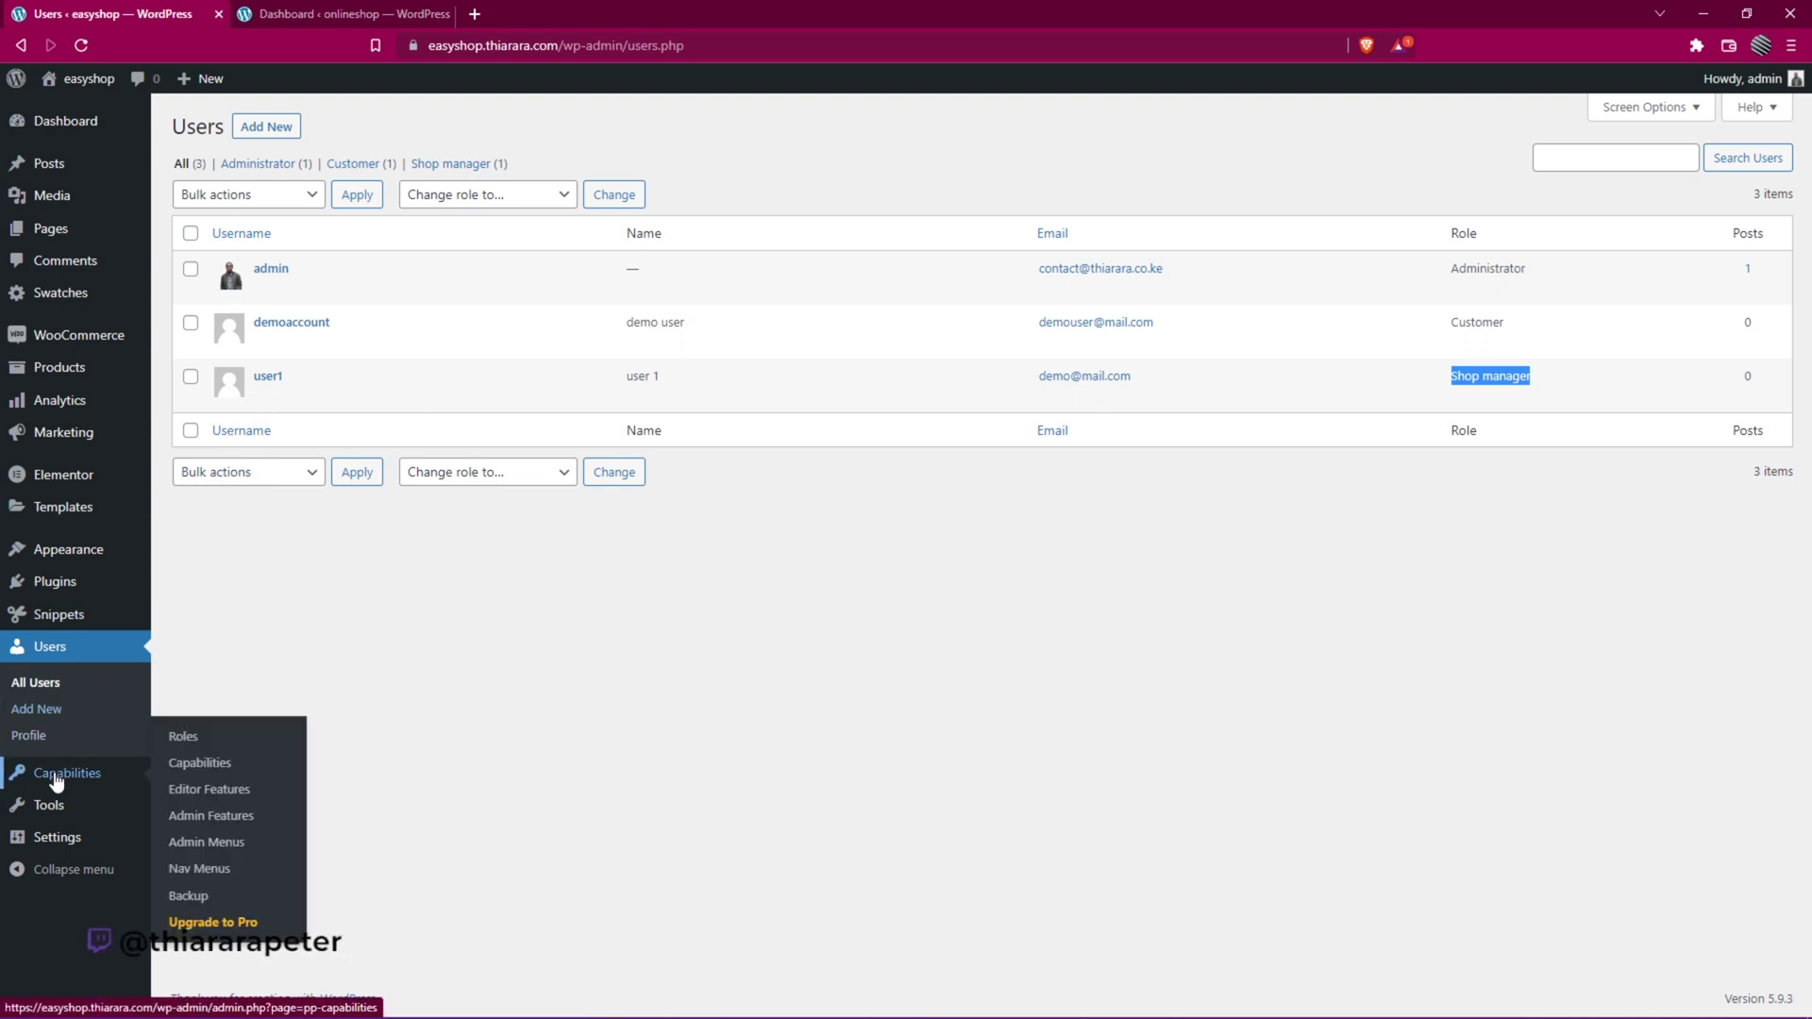
{"action": "left_click", "coordinate": [205, 773]}
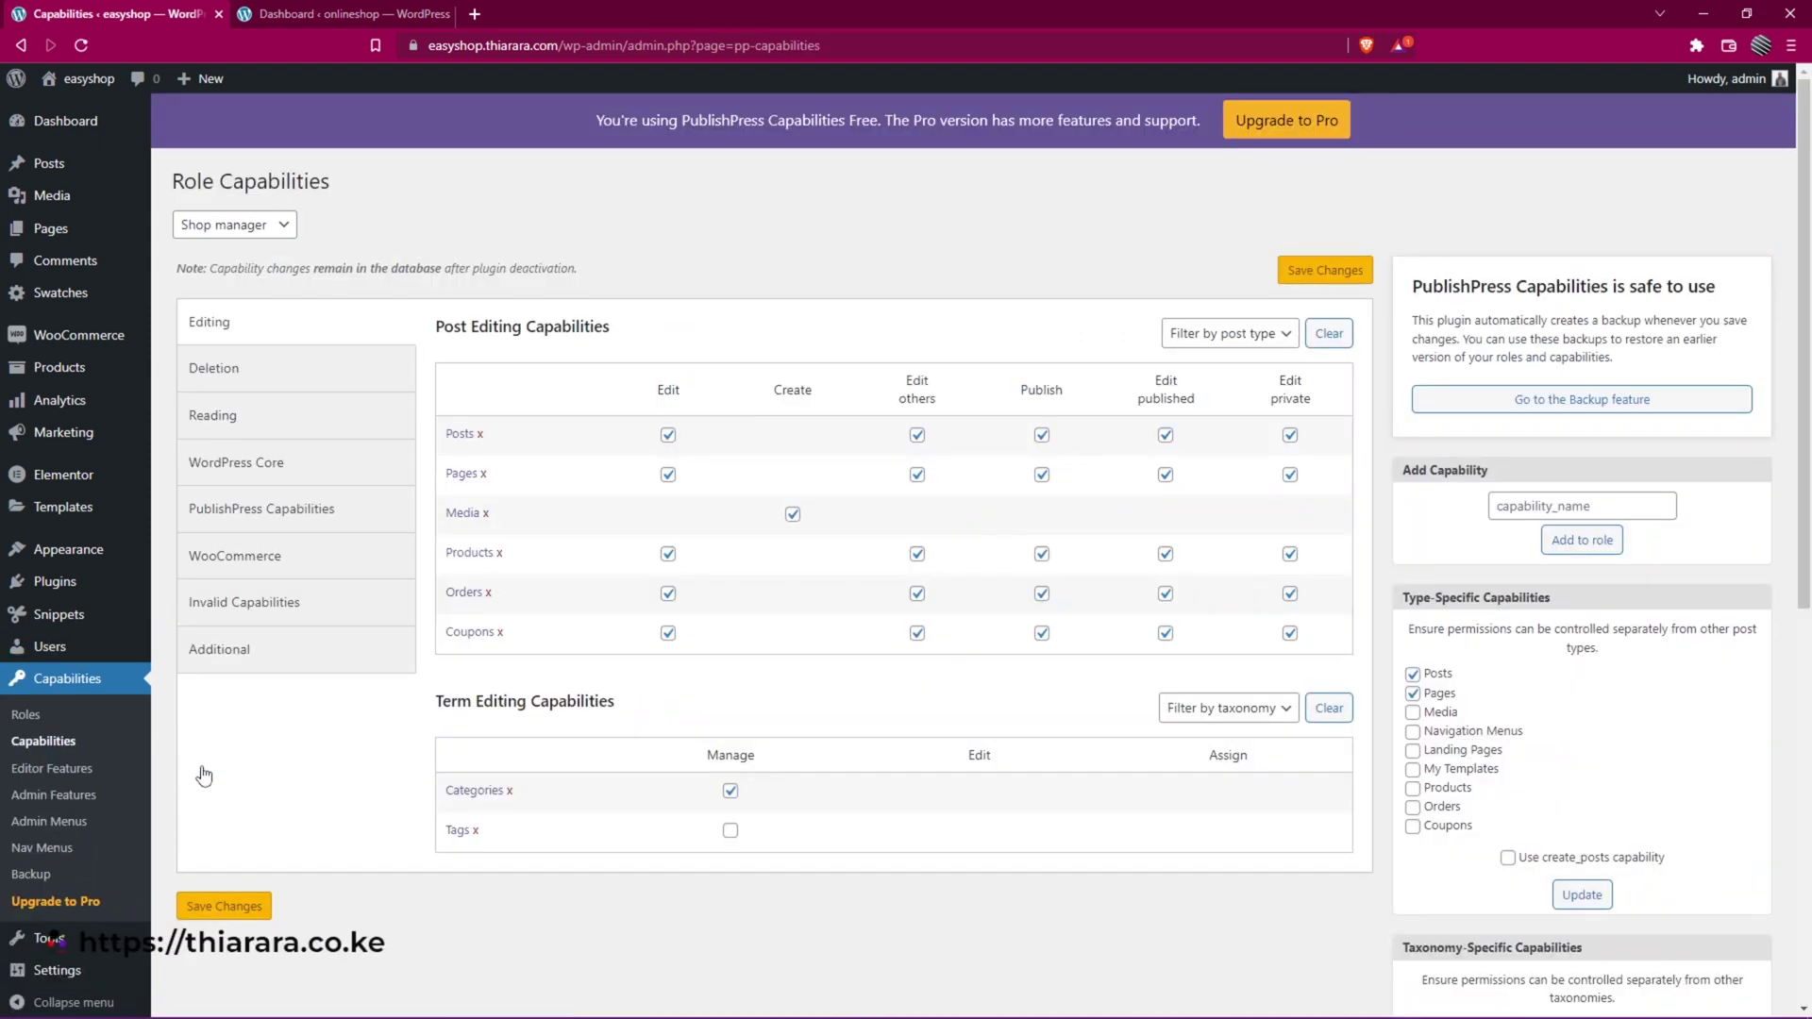
{"action": "left_click", "coordinate": [60, 830]}
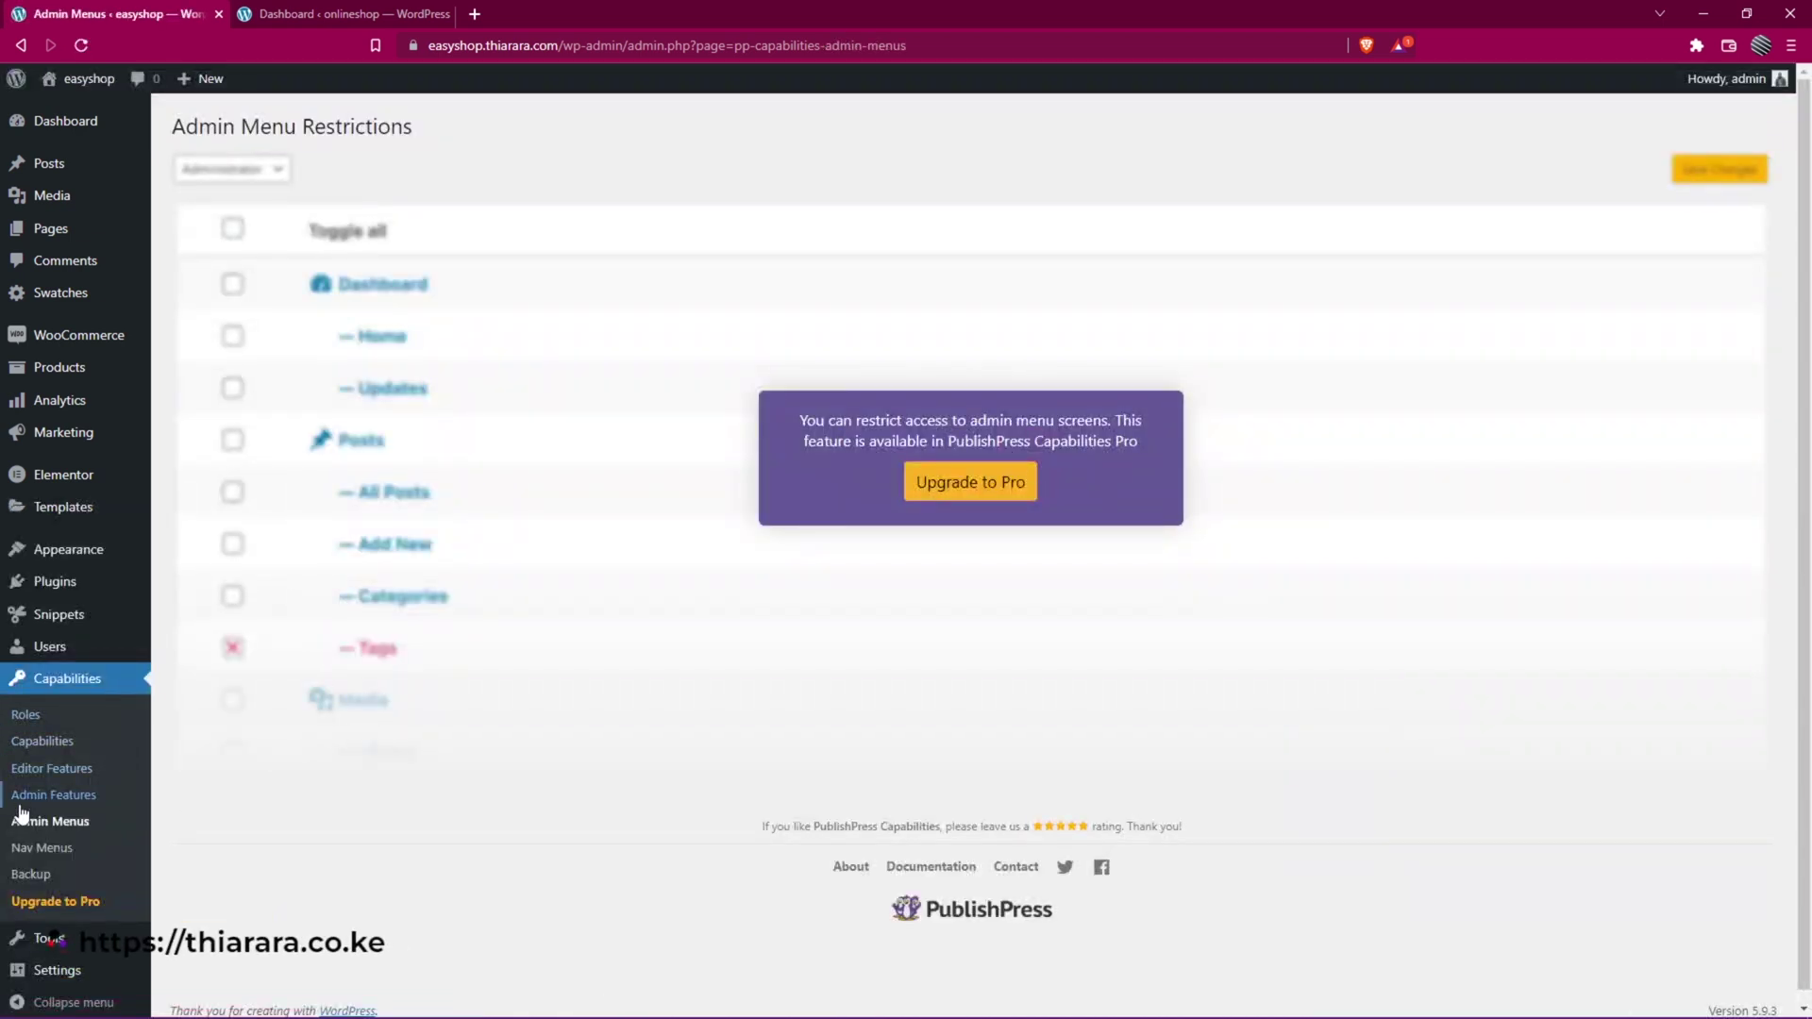
In the Shop manager's admin feature restrictions, restrict the whole Admin Toolbar, clear Screen Options and WooCommerce Setup, and save
{"action": "left_click", "coordinate": [73, 798]}
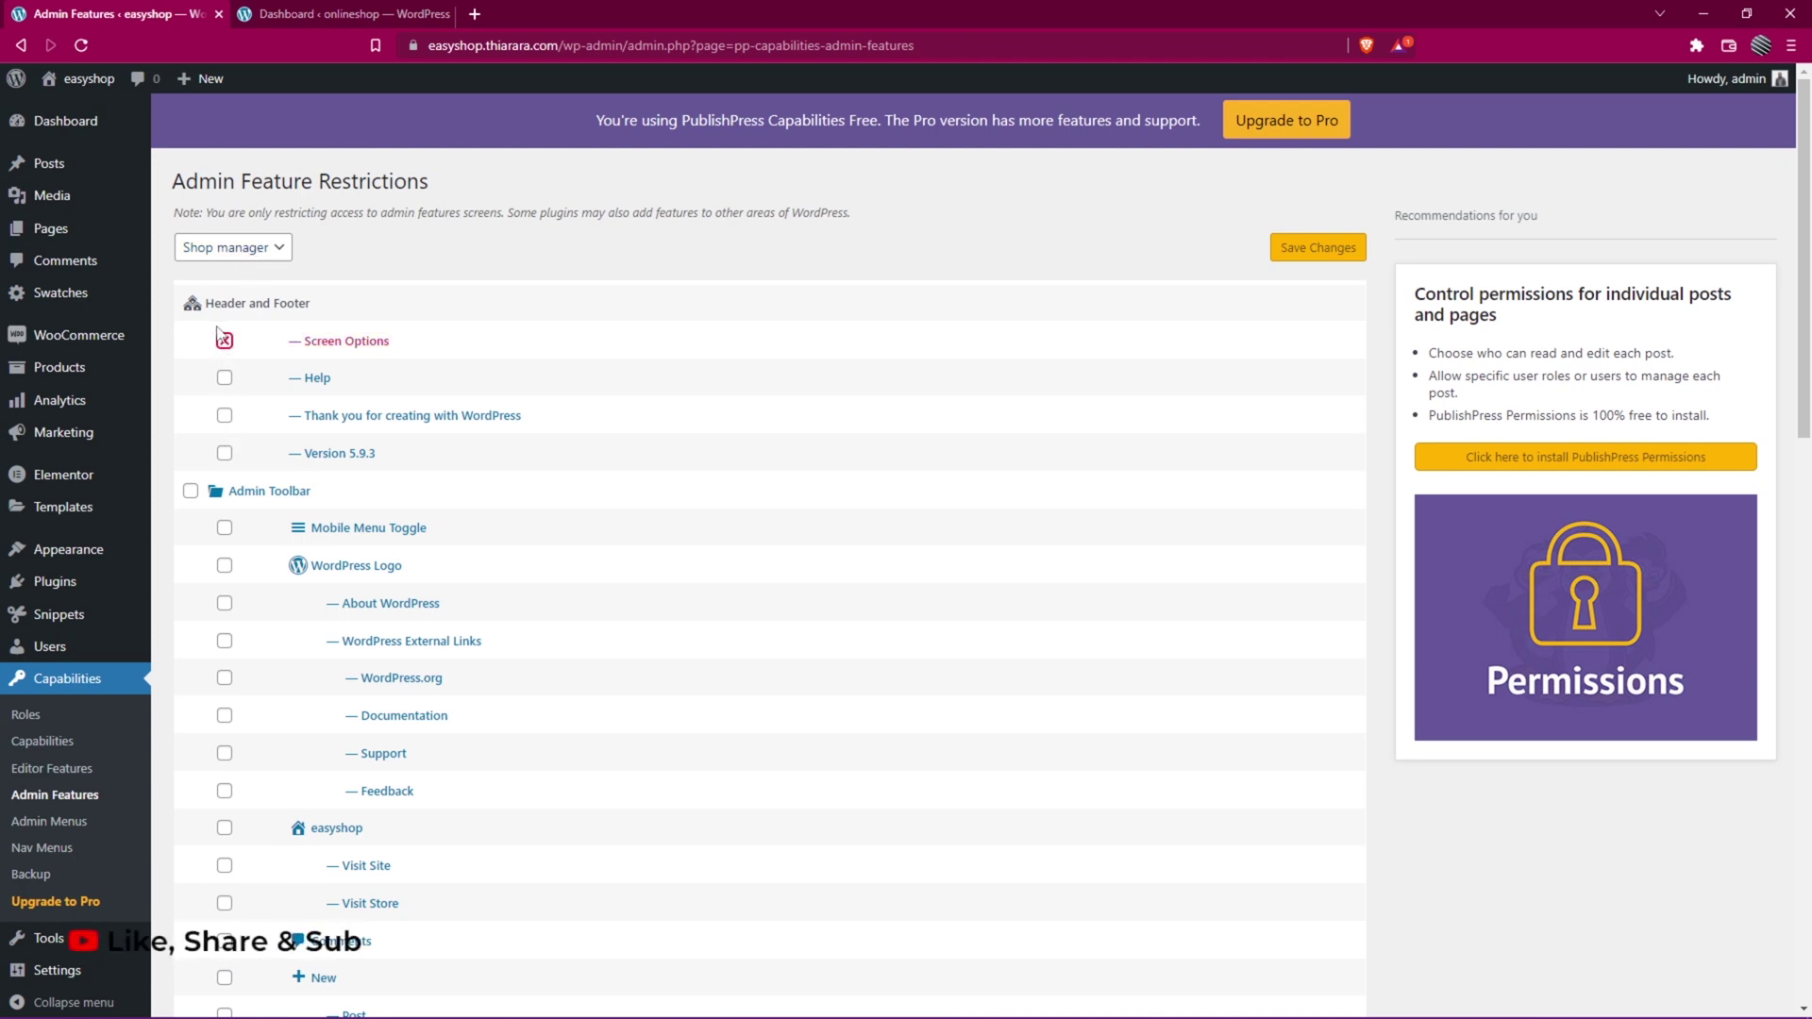
{"action": "left_click", "coordinate": [190, 493]}
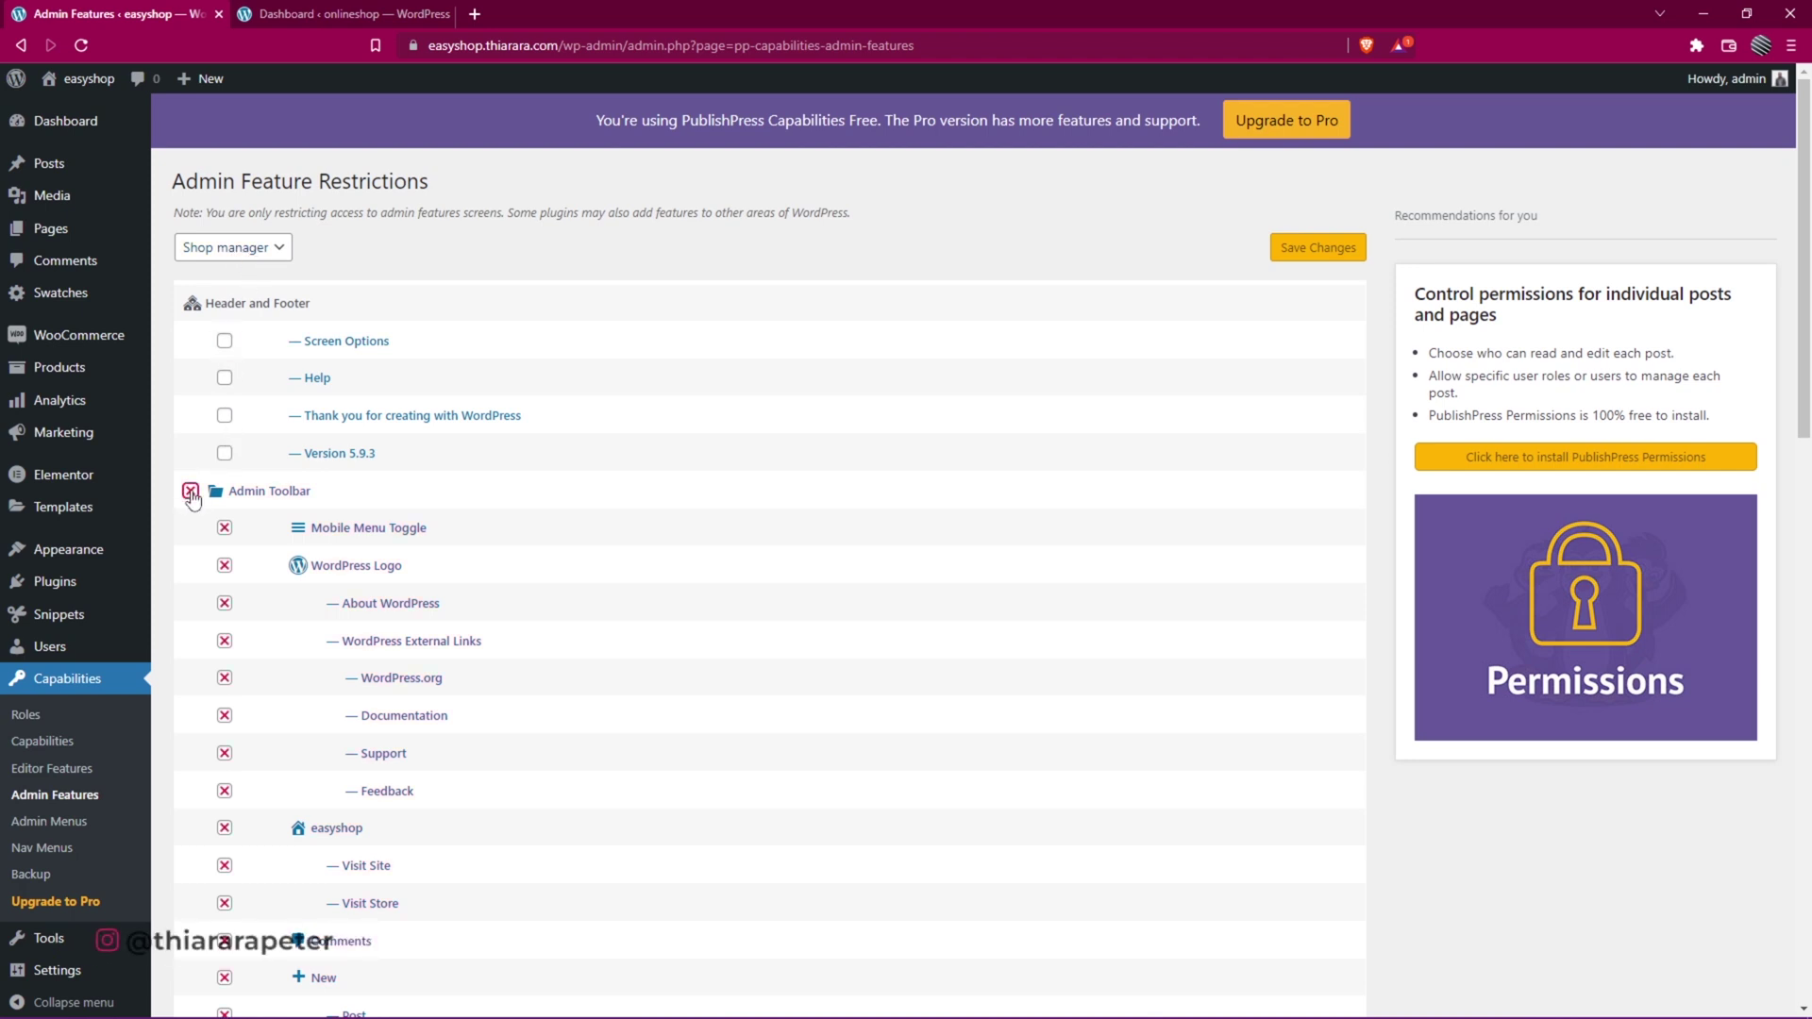
{"action": "scroll", "coordinate": [295, 588], "scroll_direction": "down", "scroll_amount": 3}
{"action": "scroll", "coordinate": [280, 657], "scroll_direction": "down", "scroll_amount": 12}
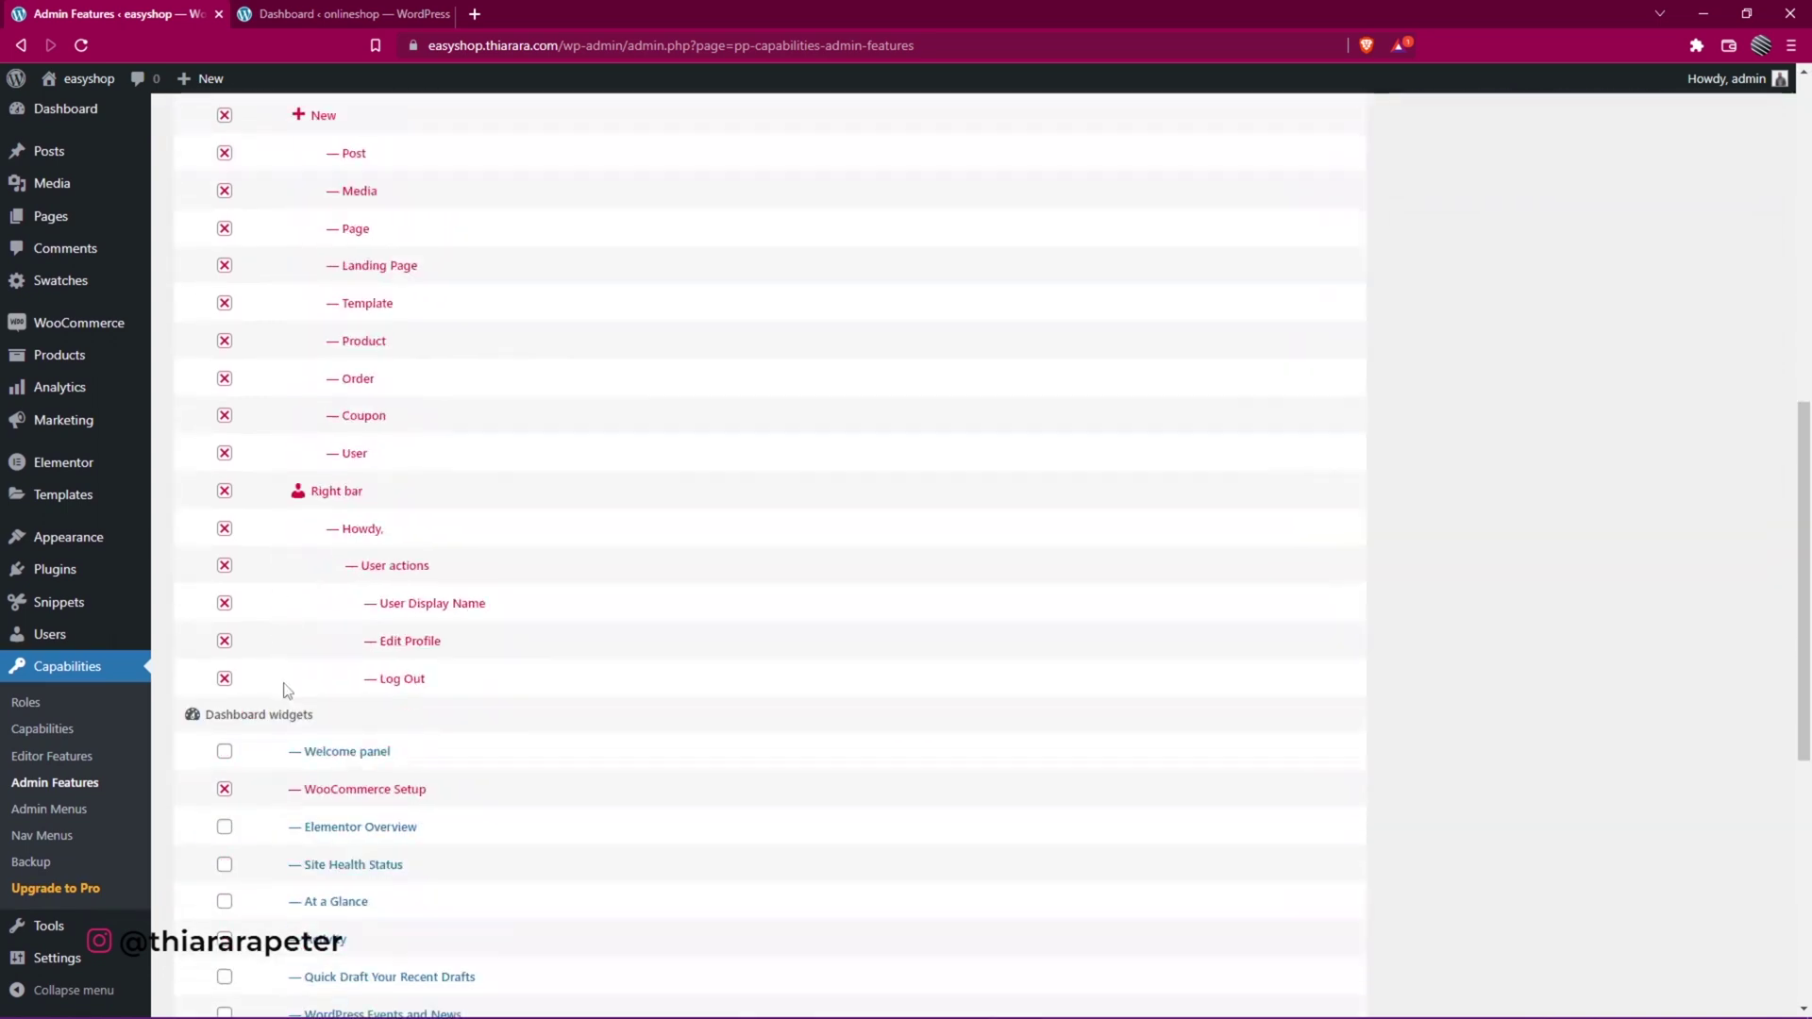
{"action": "left_click", "coordinate": [229, 783]}
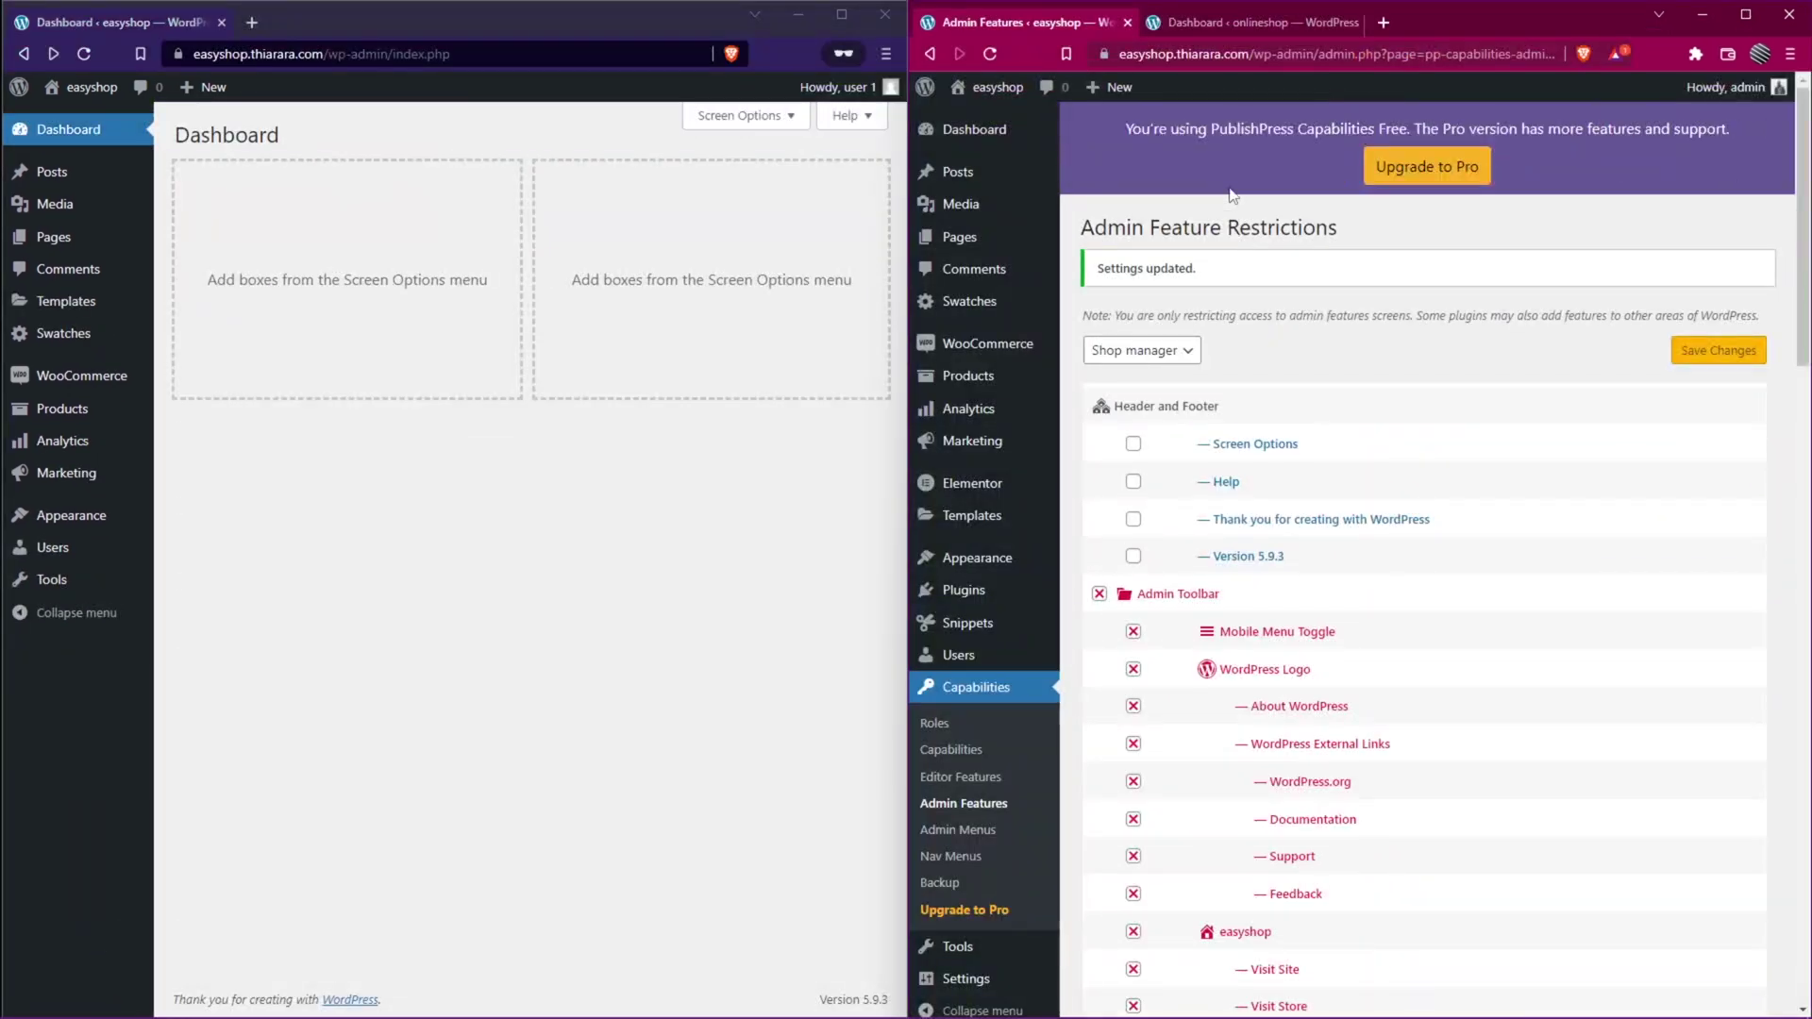
Maximize the user 1 browser window and reload its dashboard to check the admin toolbar restrictions
{"action": "left_click", "coordinate": [841, 14]}
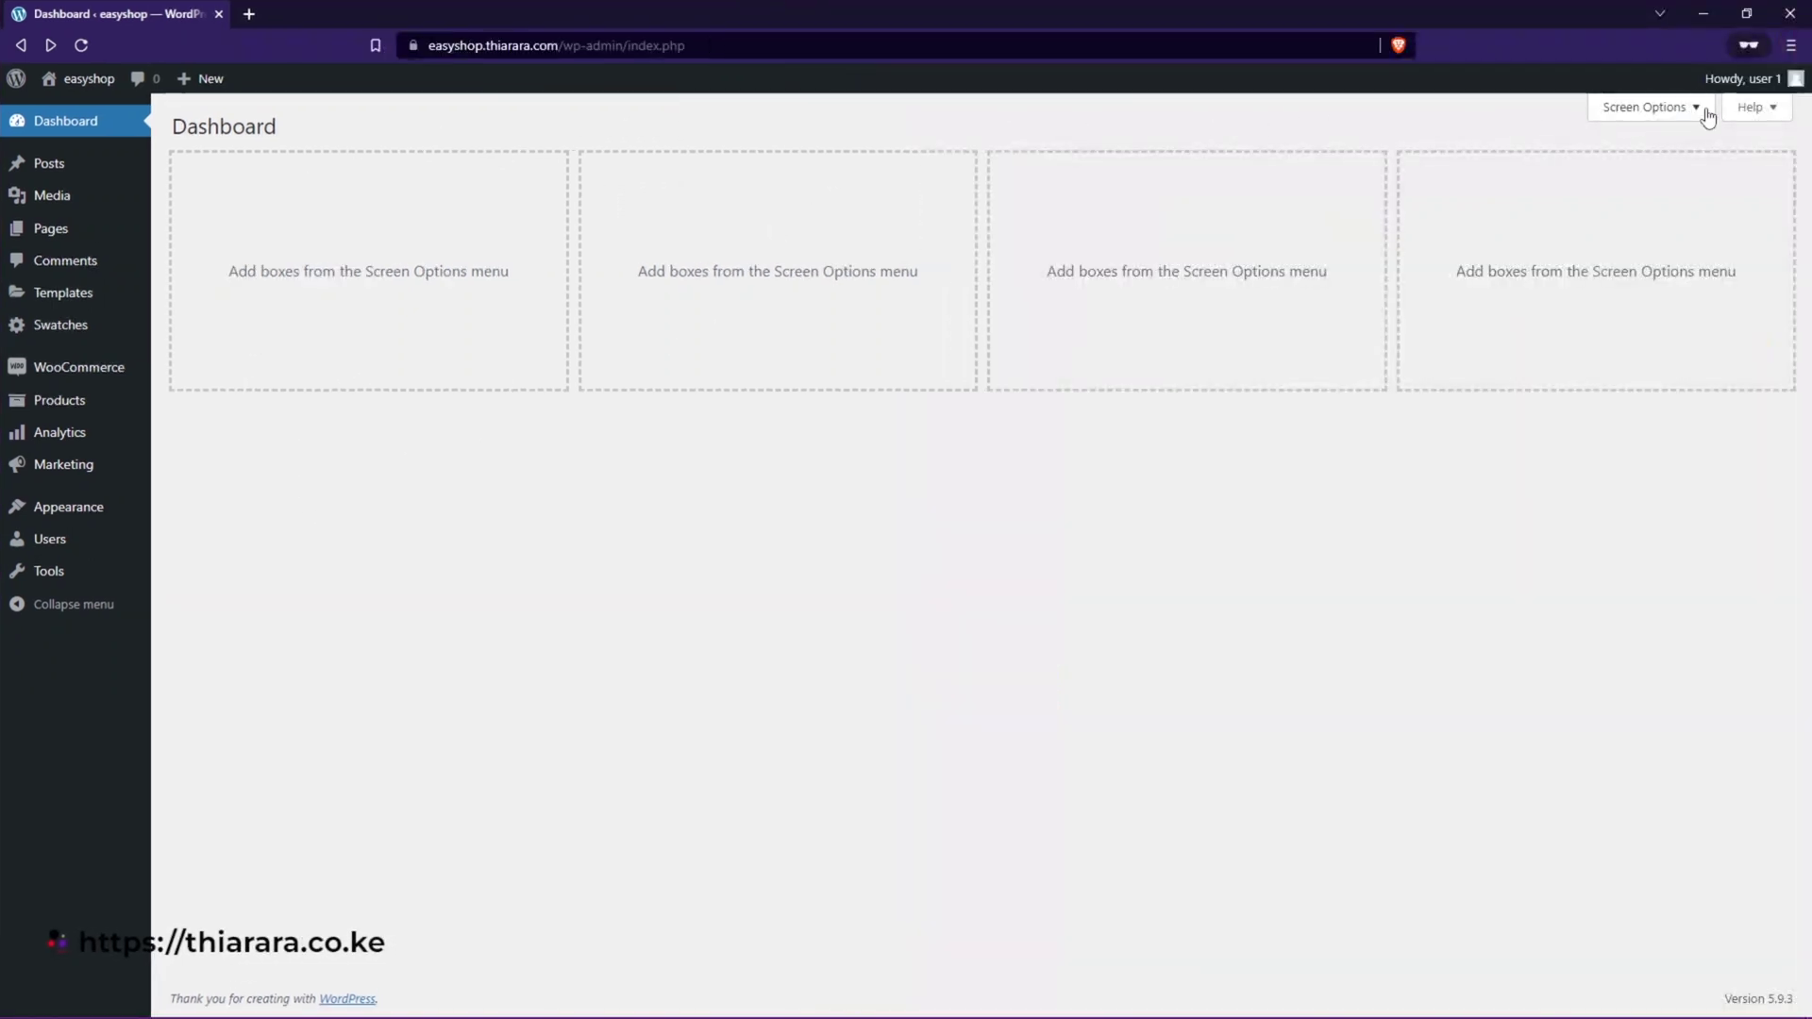
{"action": "mouse_move", "coordinate": [1758, 90]}
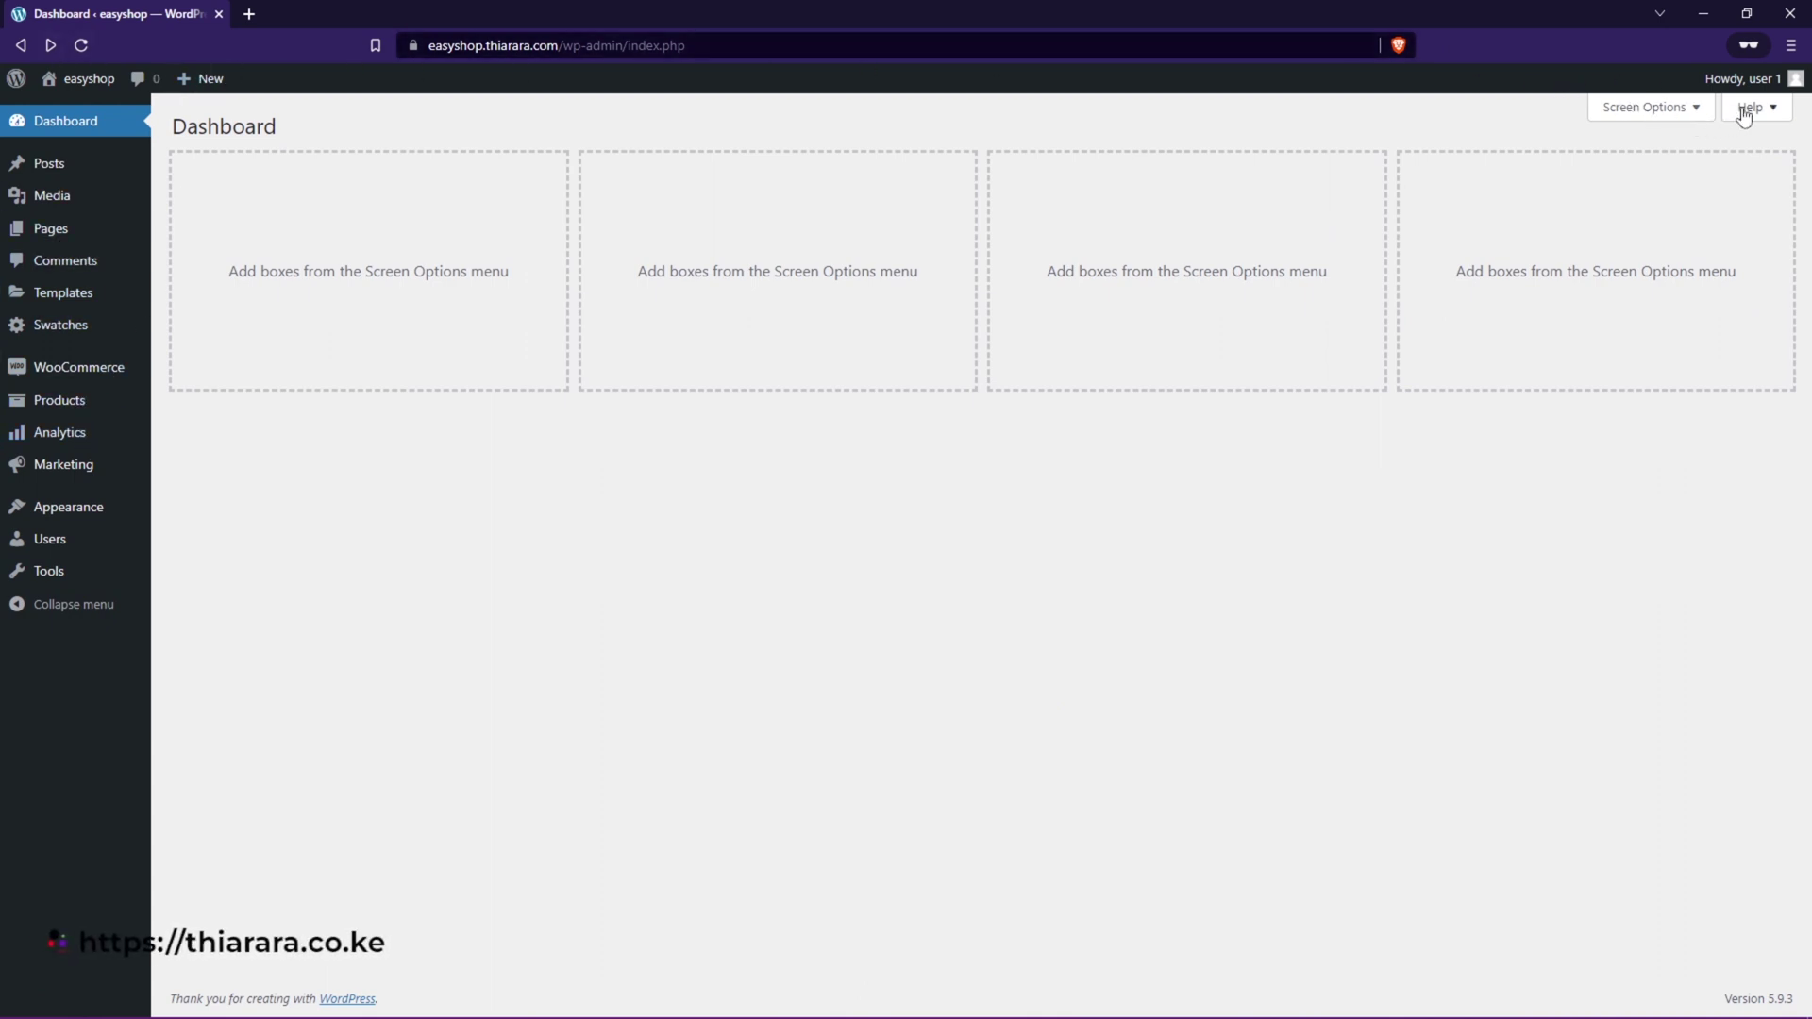
{"action": "left_click", "coordinate": [81, 45]}
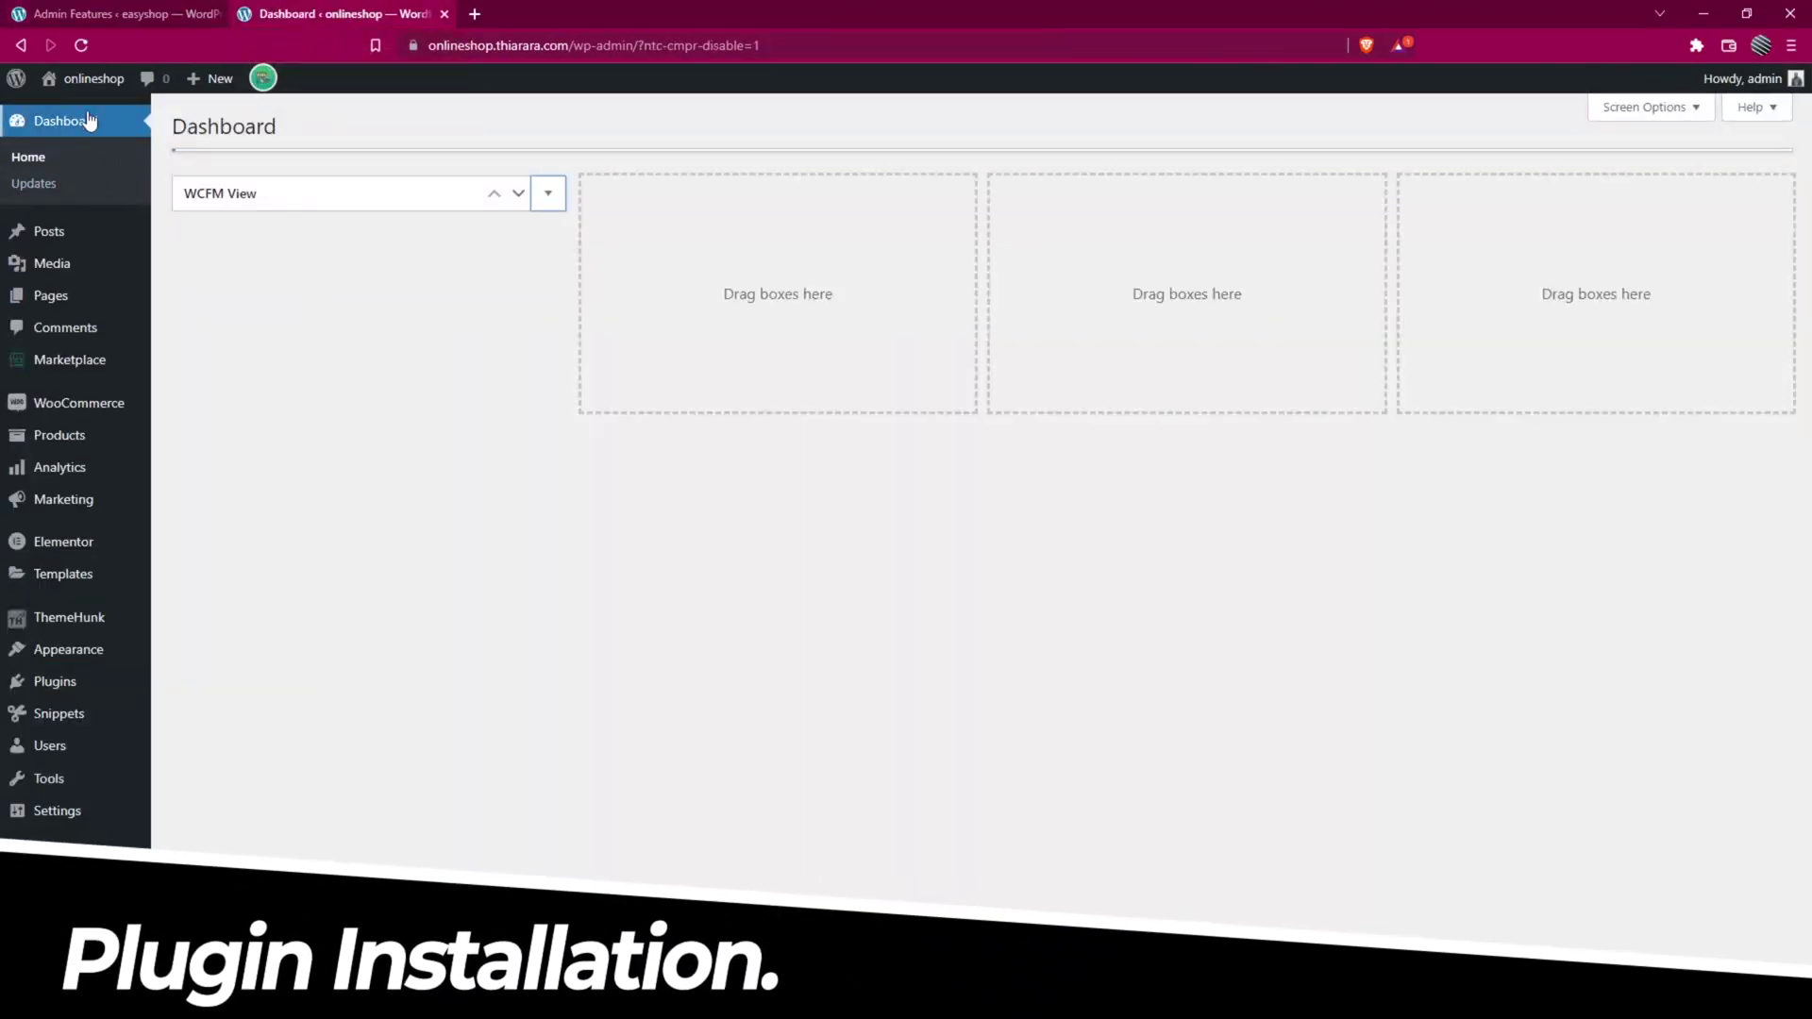
Search for "capabilit" among the plugins available to add to the onlineshop site
{"action": "mouse_move", "coordinate": [51, 691]}
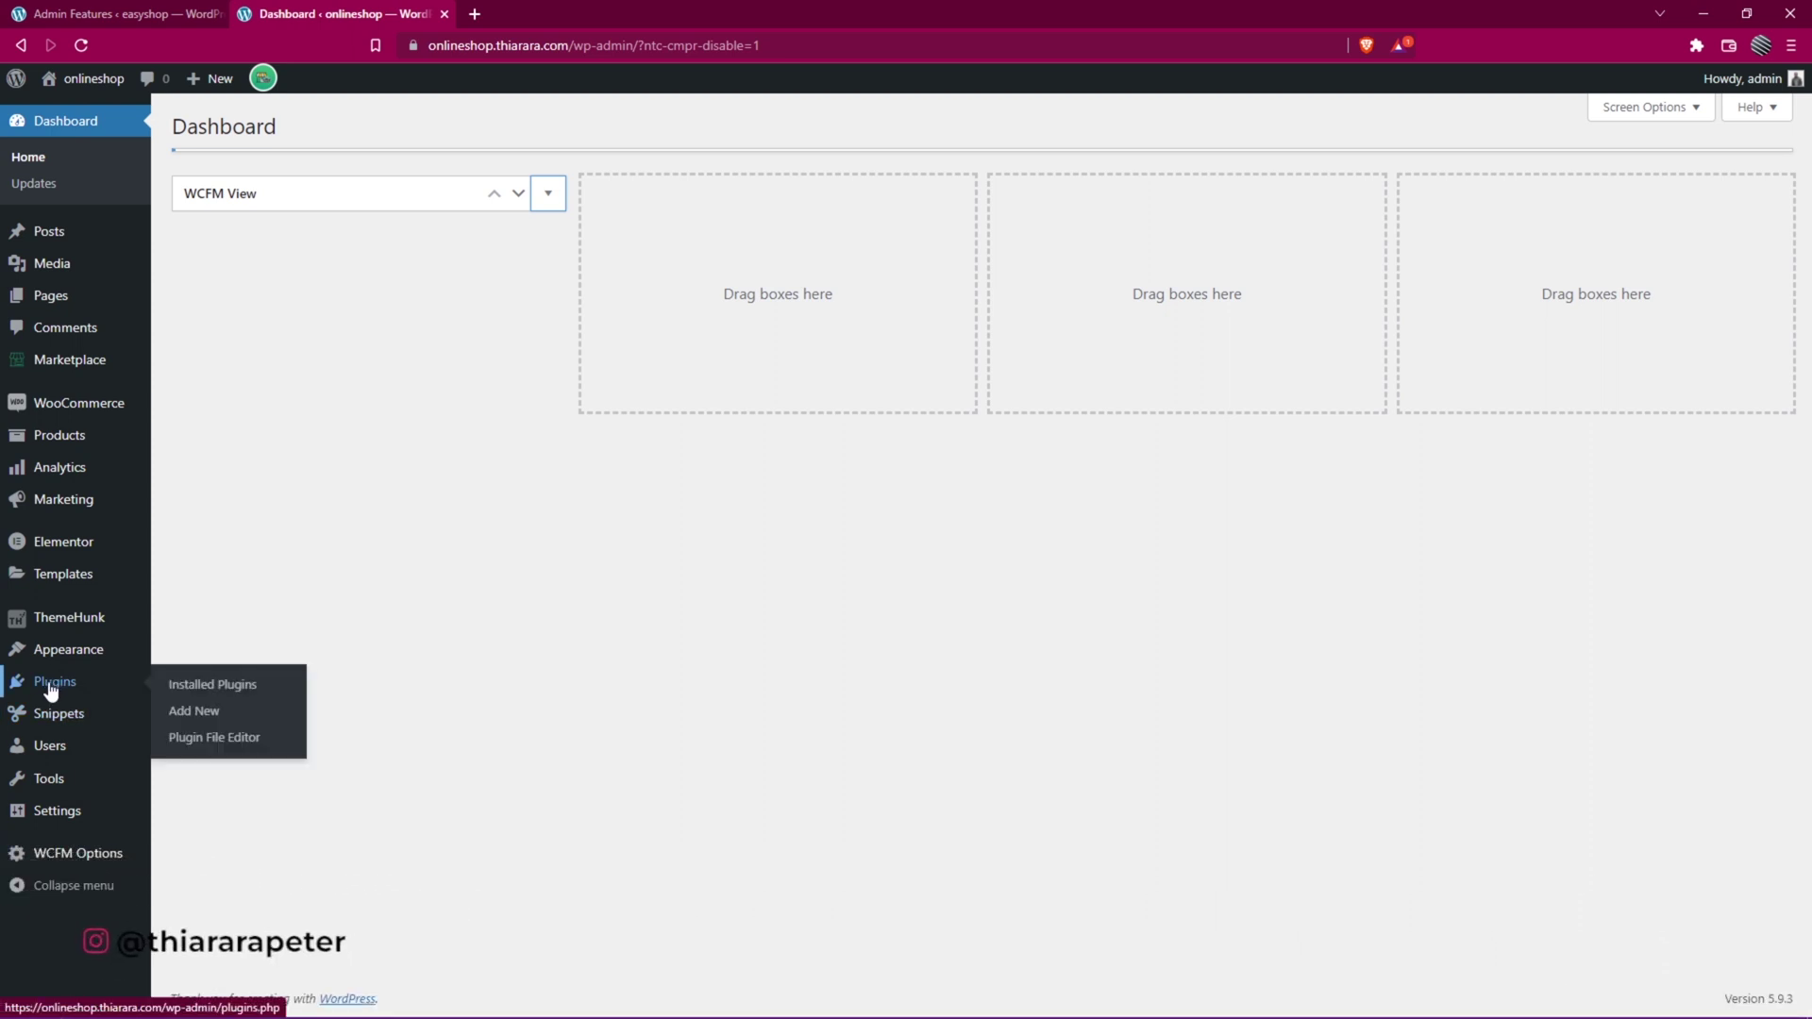
{"action": "left_click", "coordinate": [198, 717]}
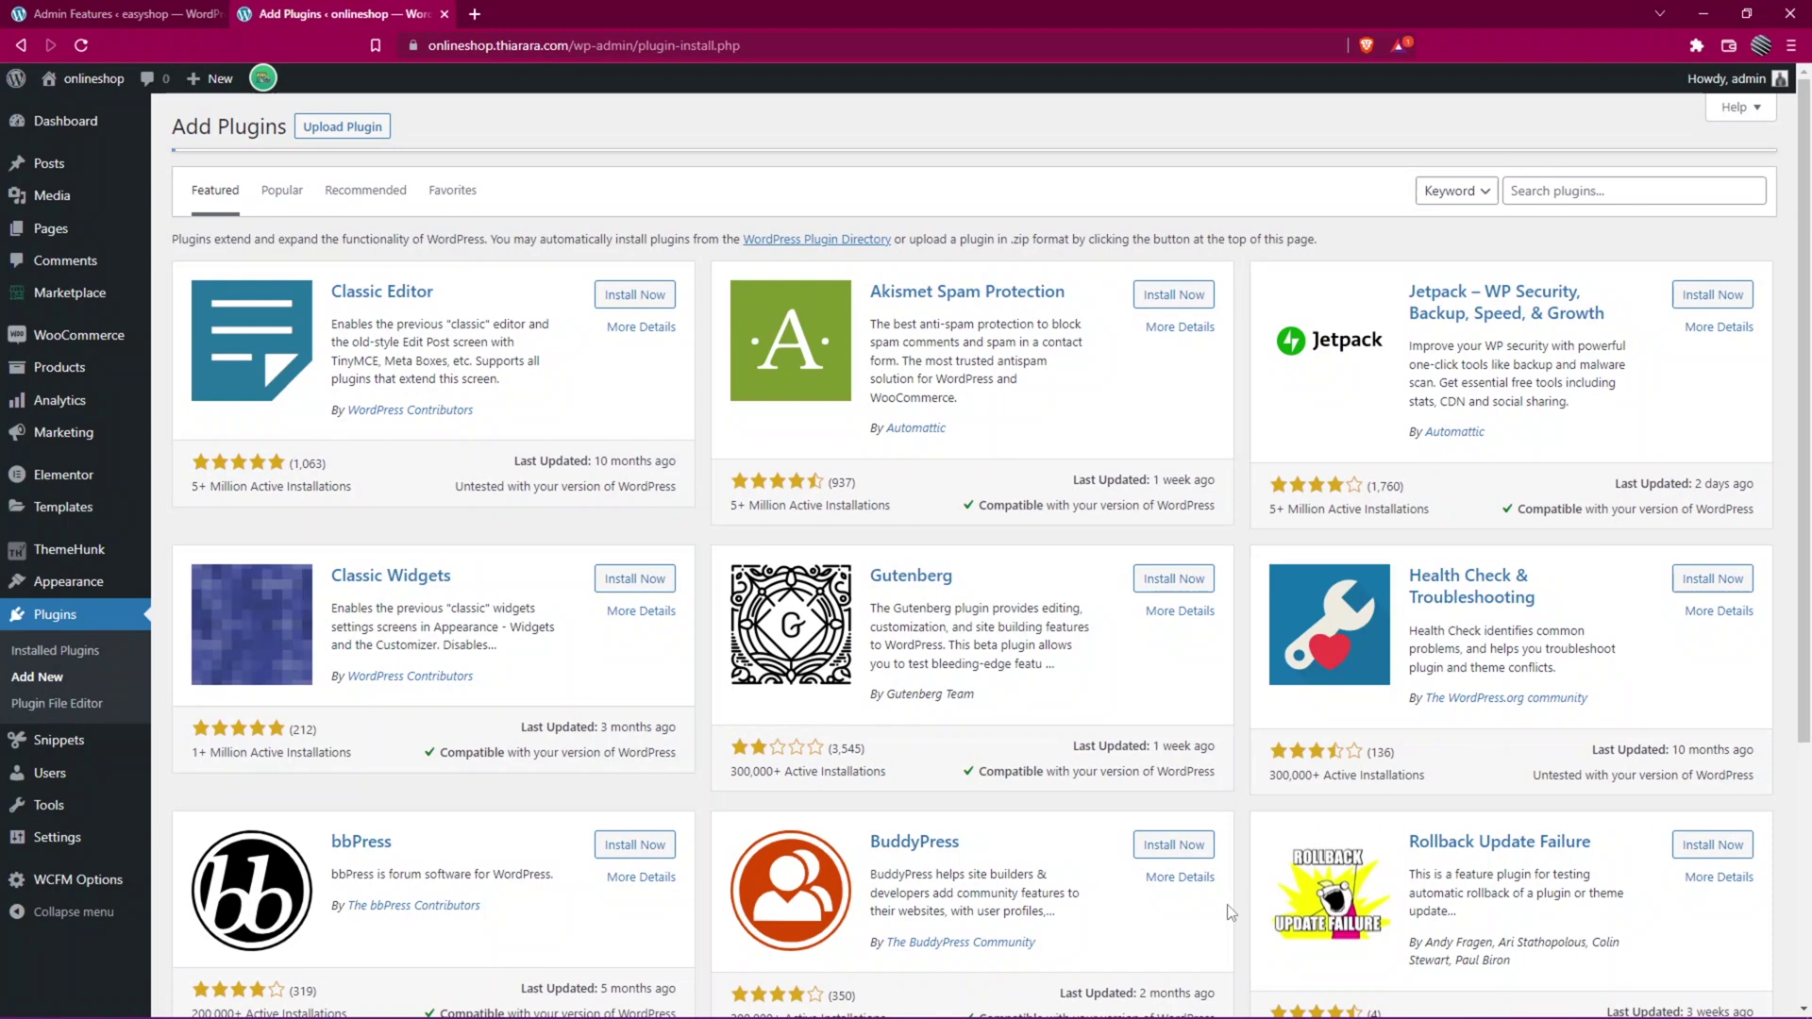
{"action": "left_click", "coordinate": [1571, 195]}
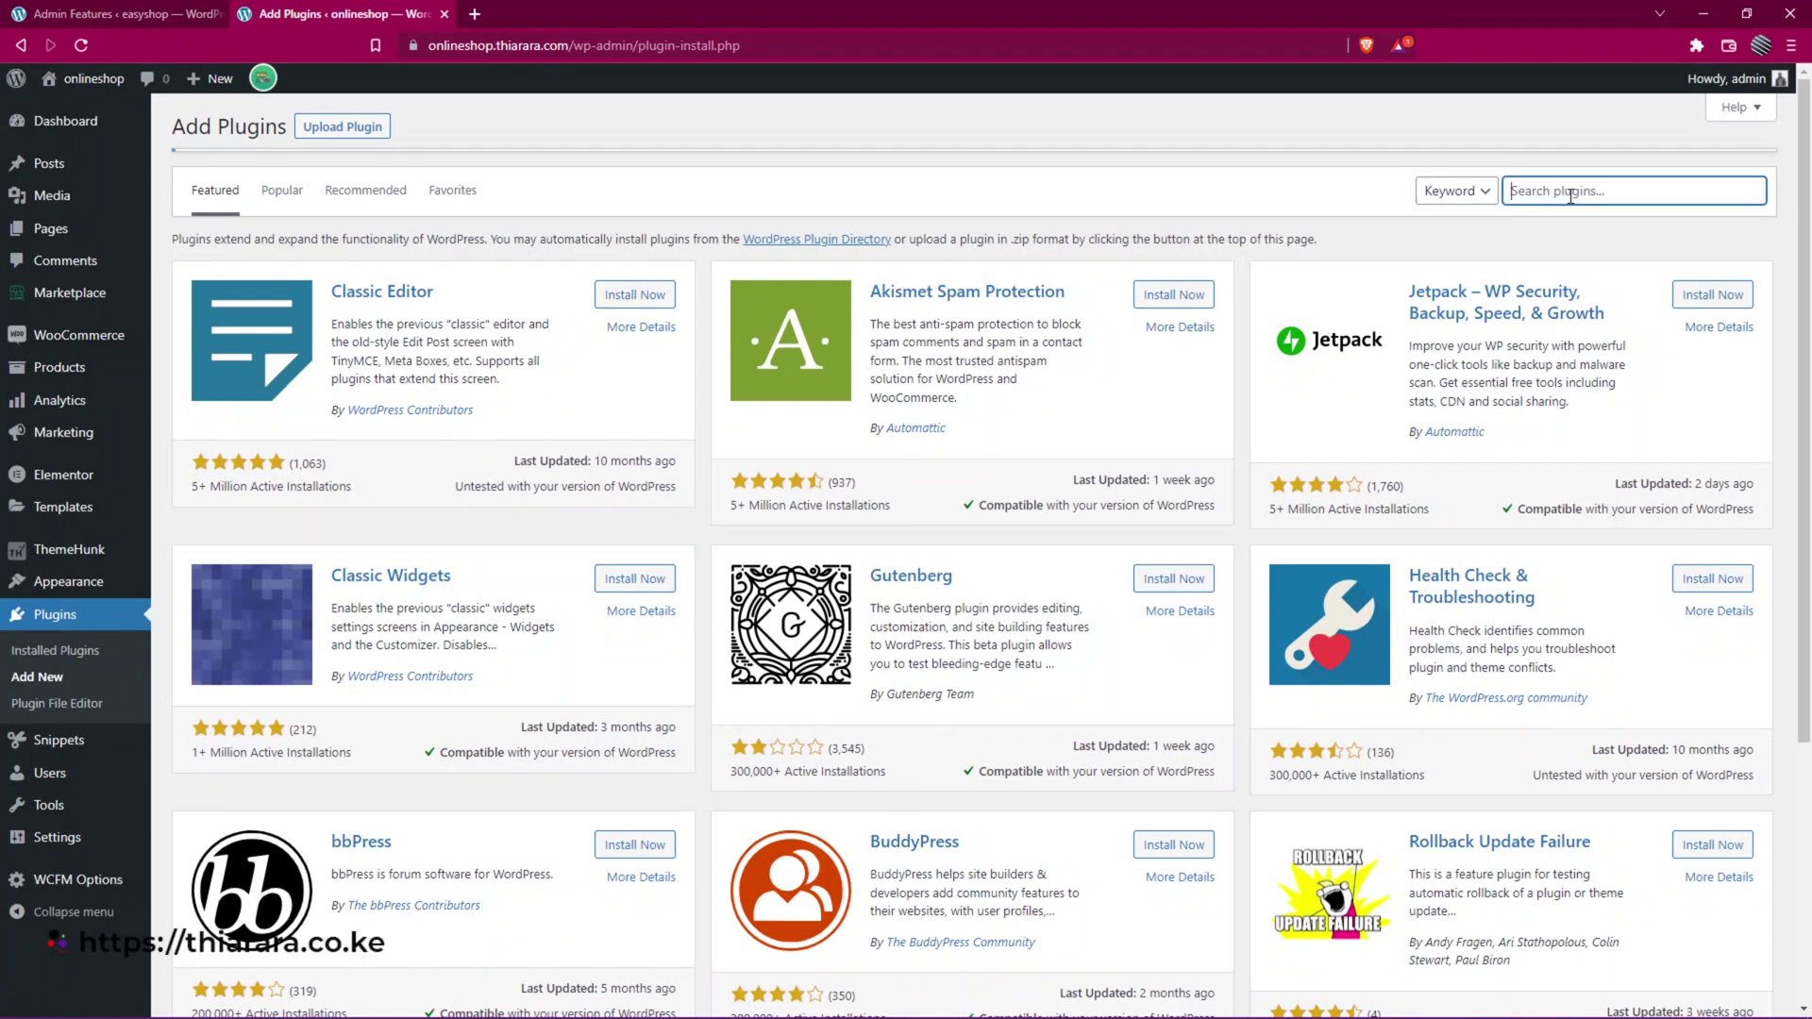
{"action": "type", "text": "capabilit"}
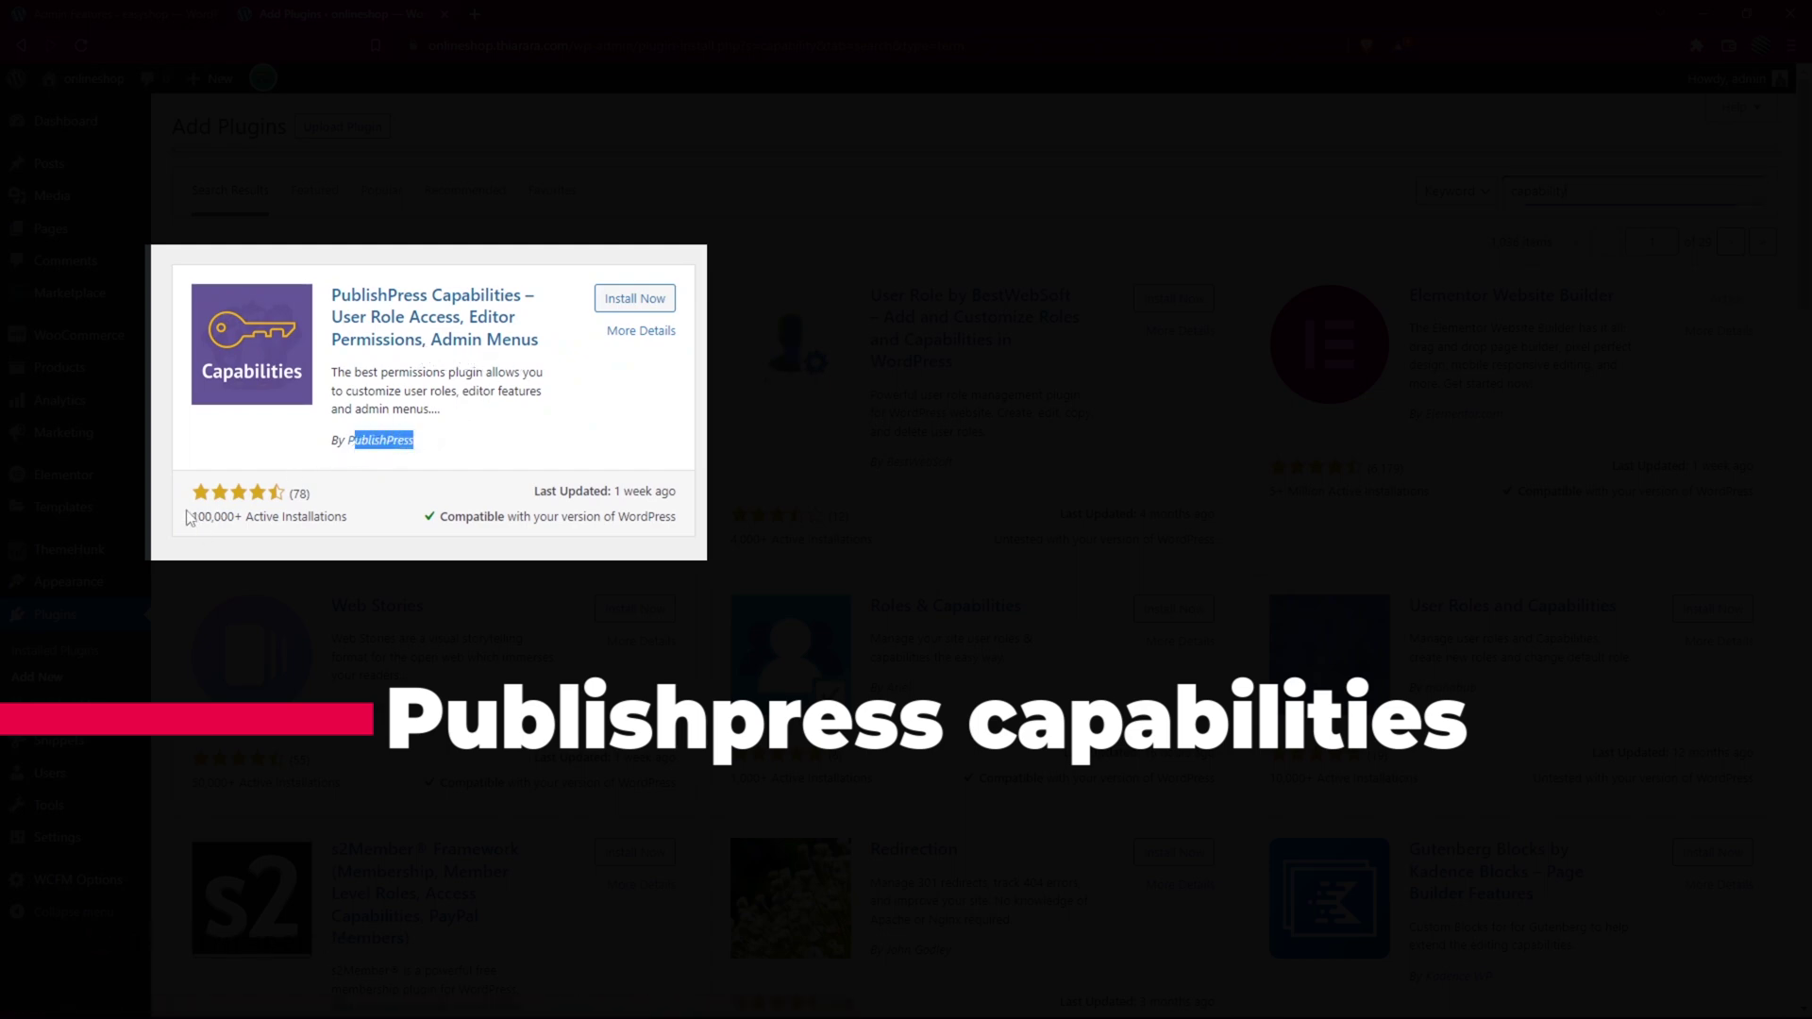
Install and activate the PublishPress Capabilities plugin, and reload the installed plugins page
{"action": "left_click_drag", "start_coordinate": [189, 524], "coordinate": [228, 516]}
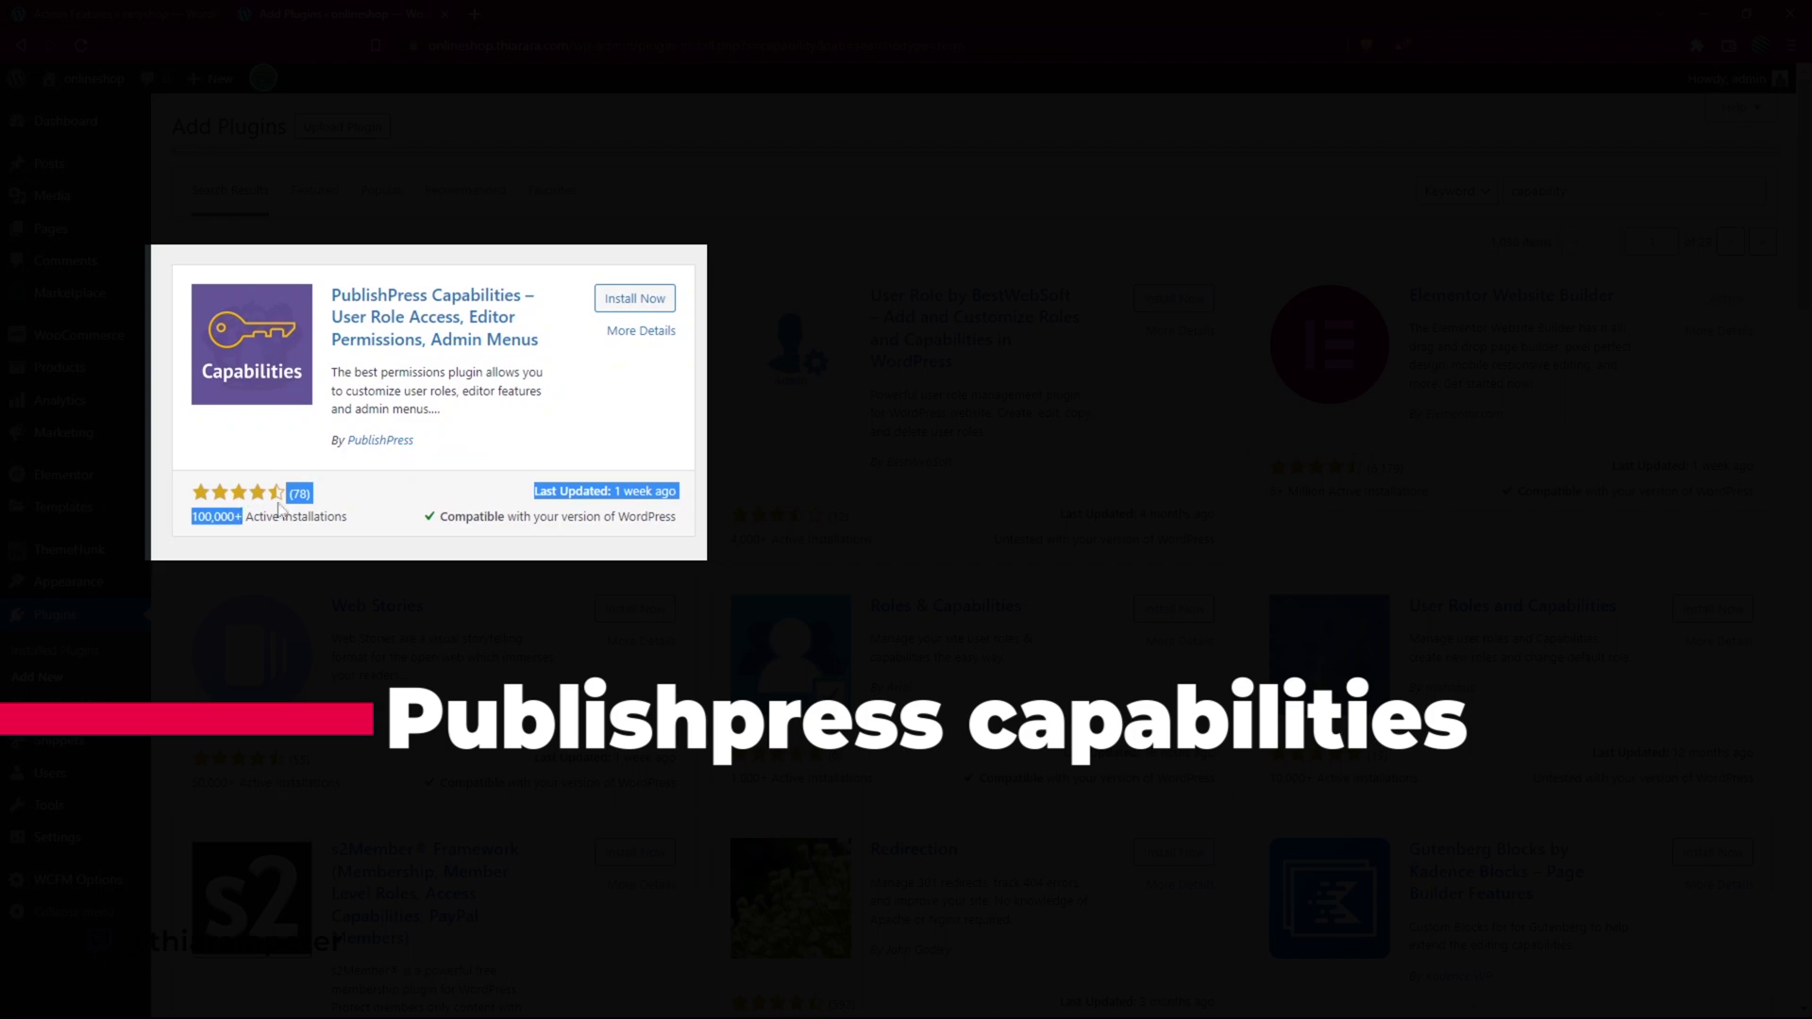
{"action": "left_click", "coordinate": [560, 513]}
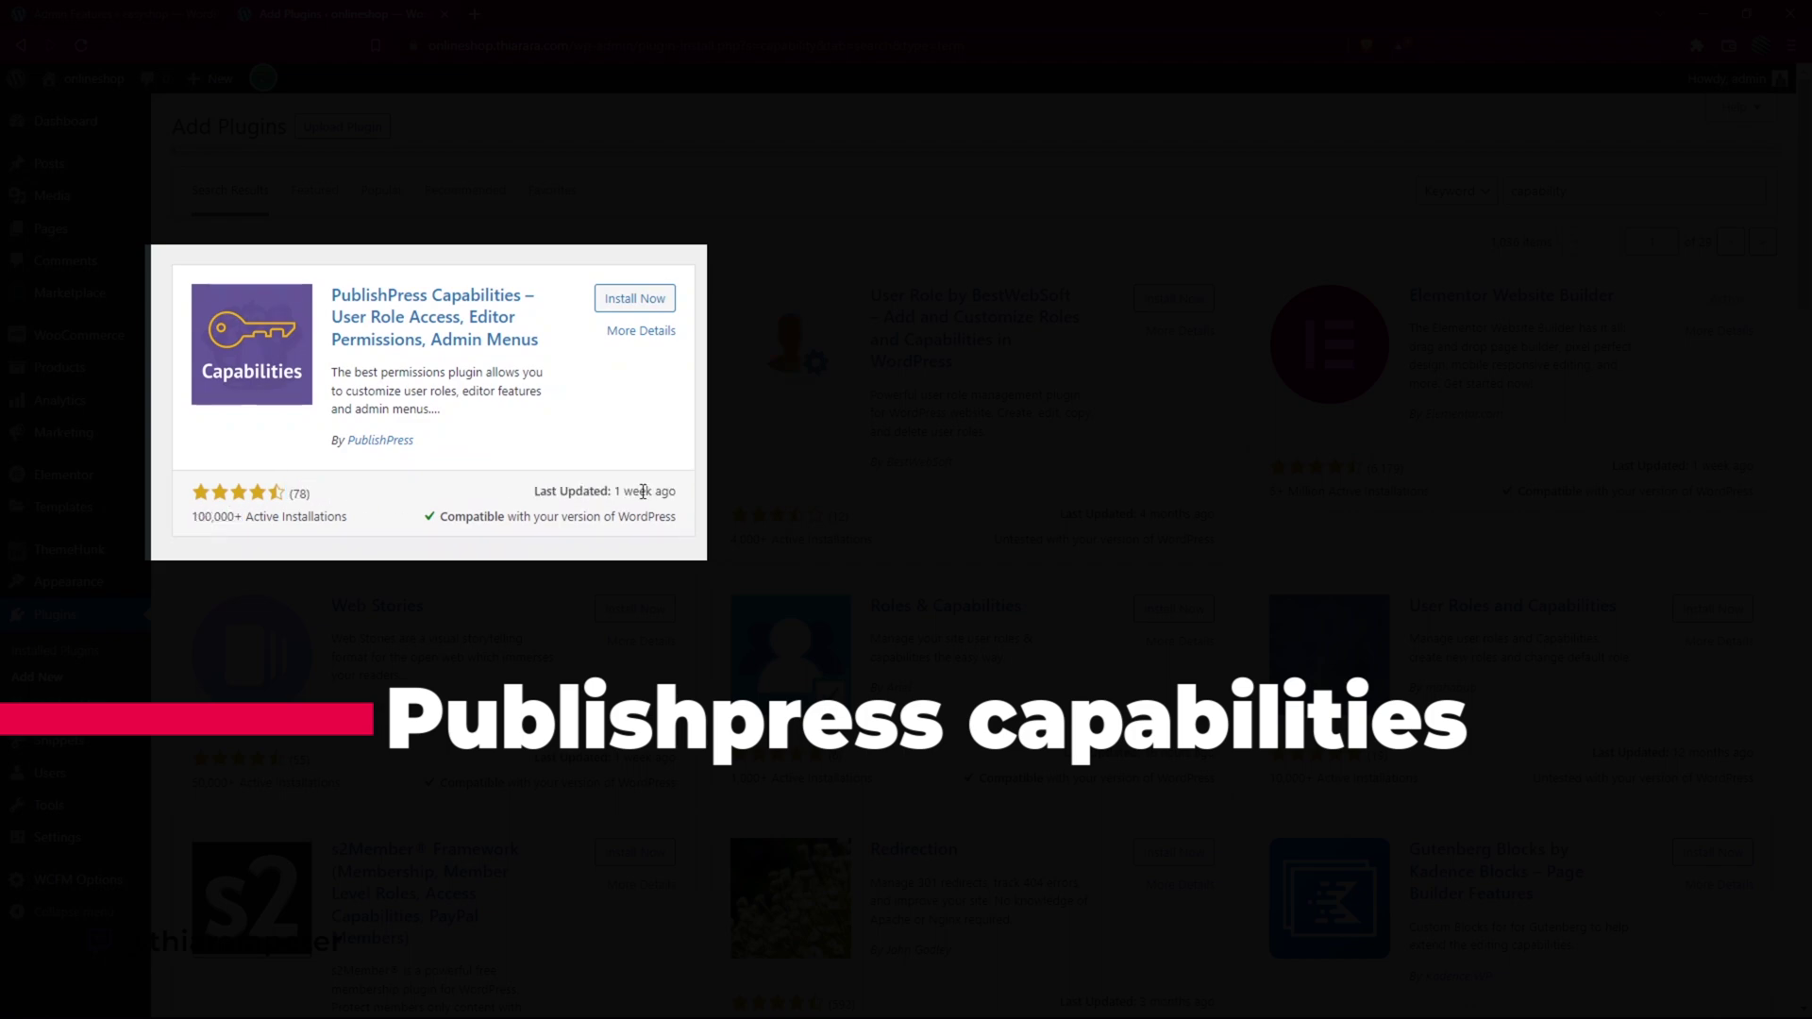
{"action": "left_click", "coordinate": [625, 300]}
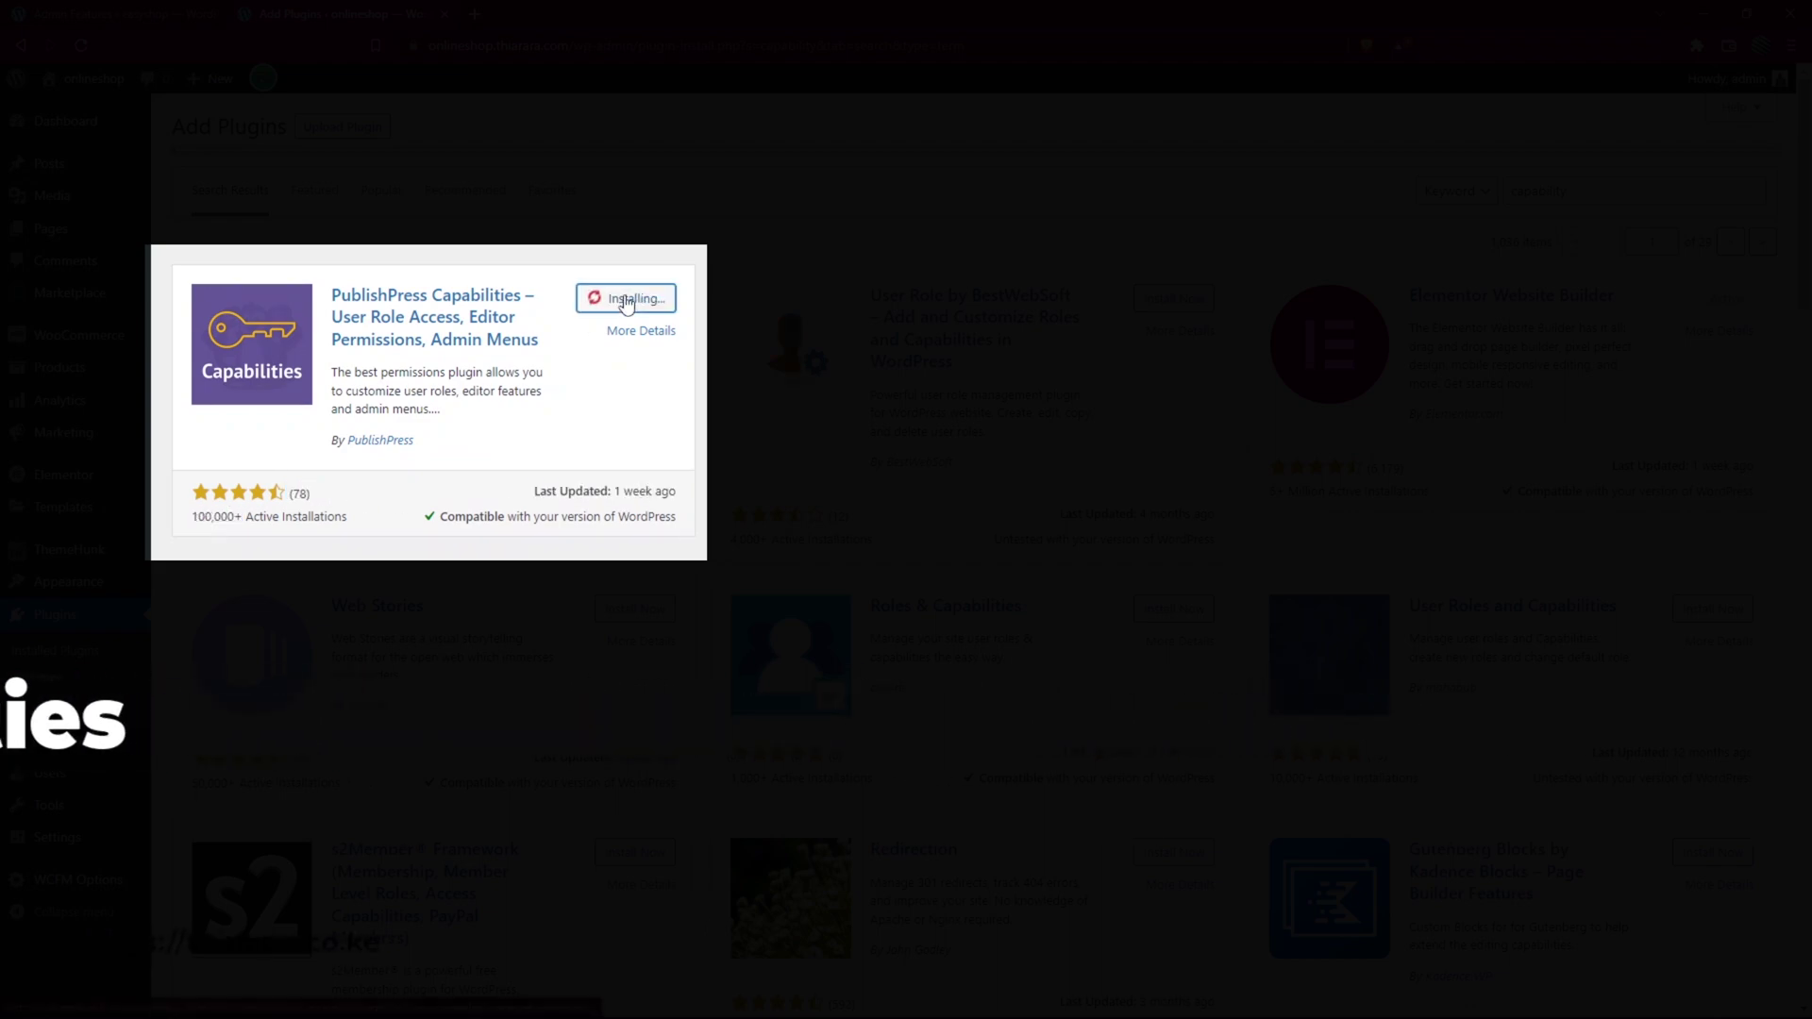
{"action": "left_click", "coordinate": [626, 300]}
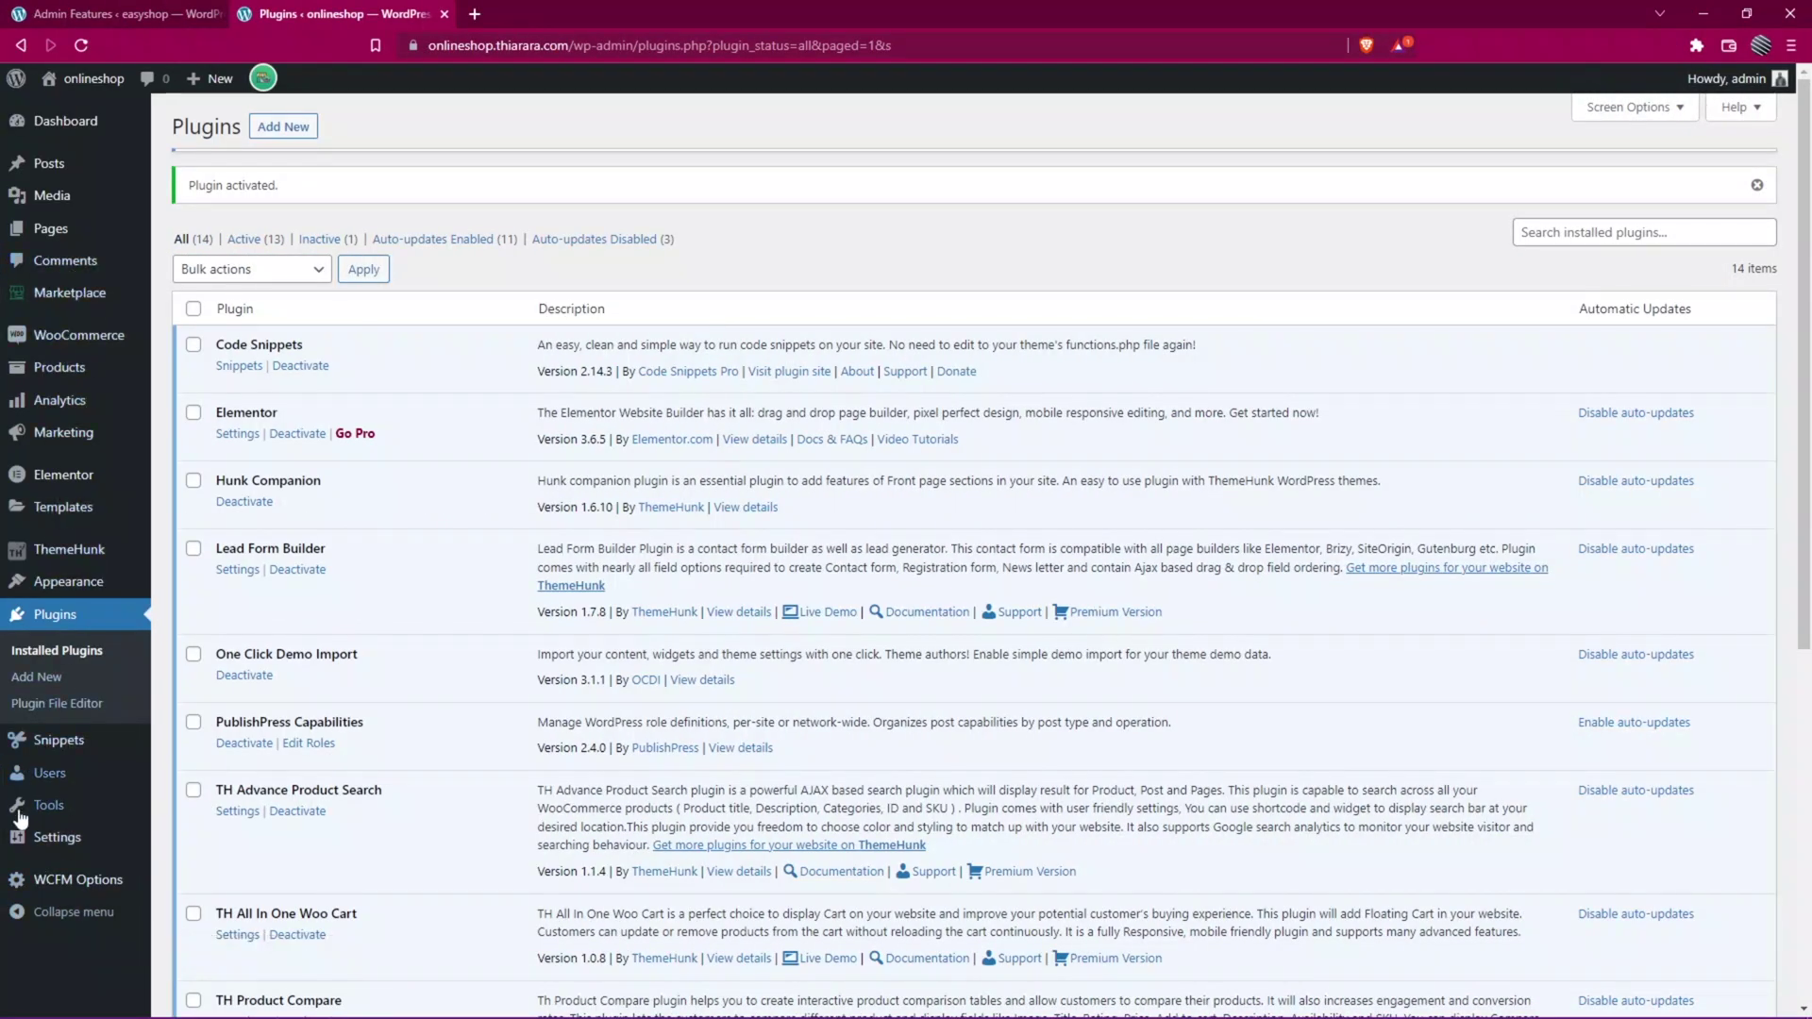
{"action": "left_click", "coordinate": [81, 45]}
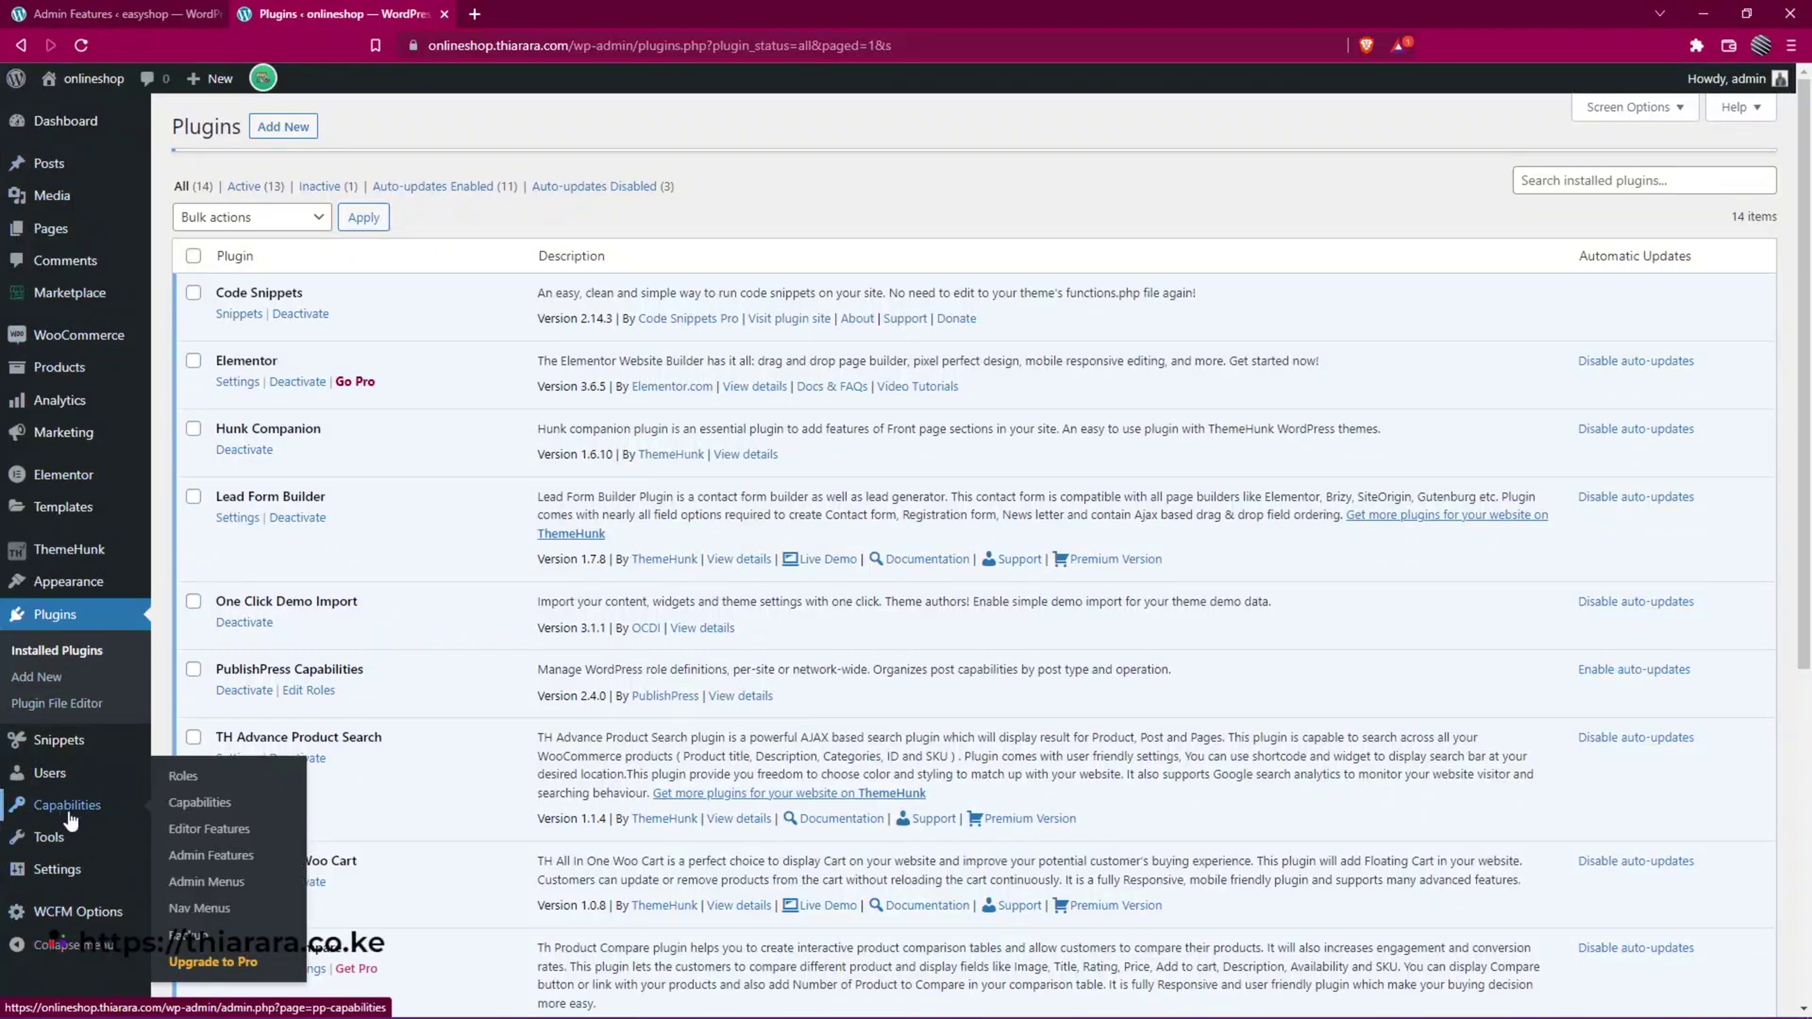
Open the Customer role from the roles list to view its name and slug, and return to the list
{"action": "mouse_move", "coordinate": [149, 789]}
{"action": "left_click", "coordinate": [183, 777]}
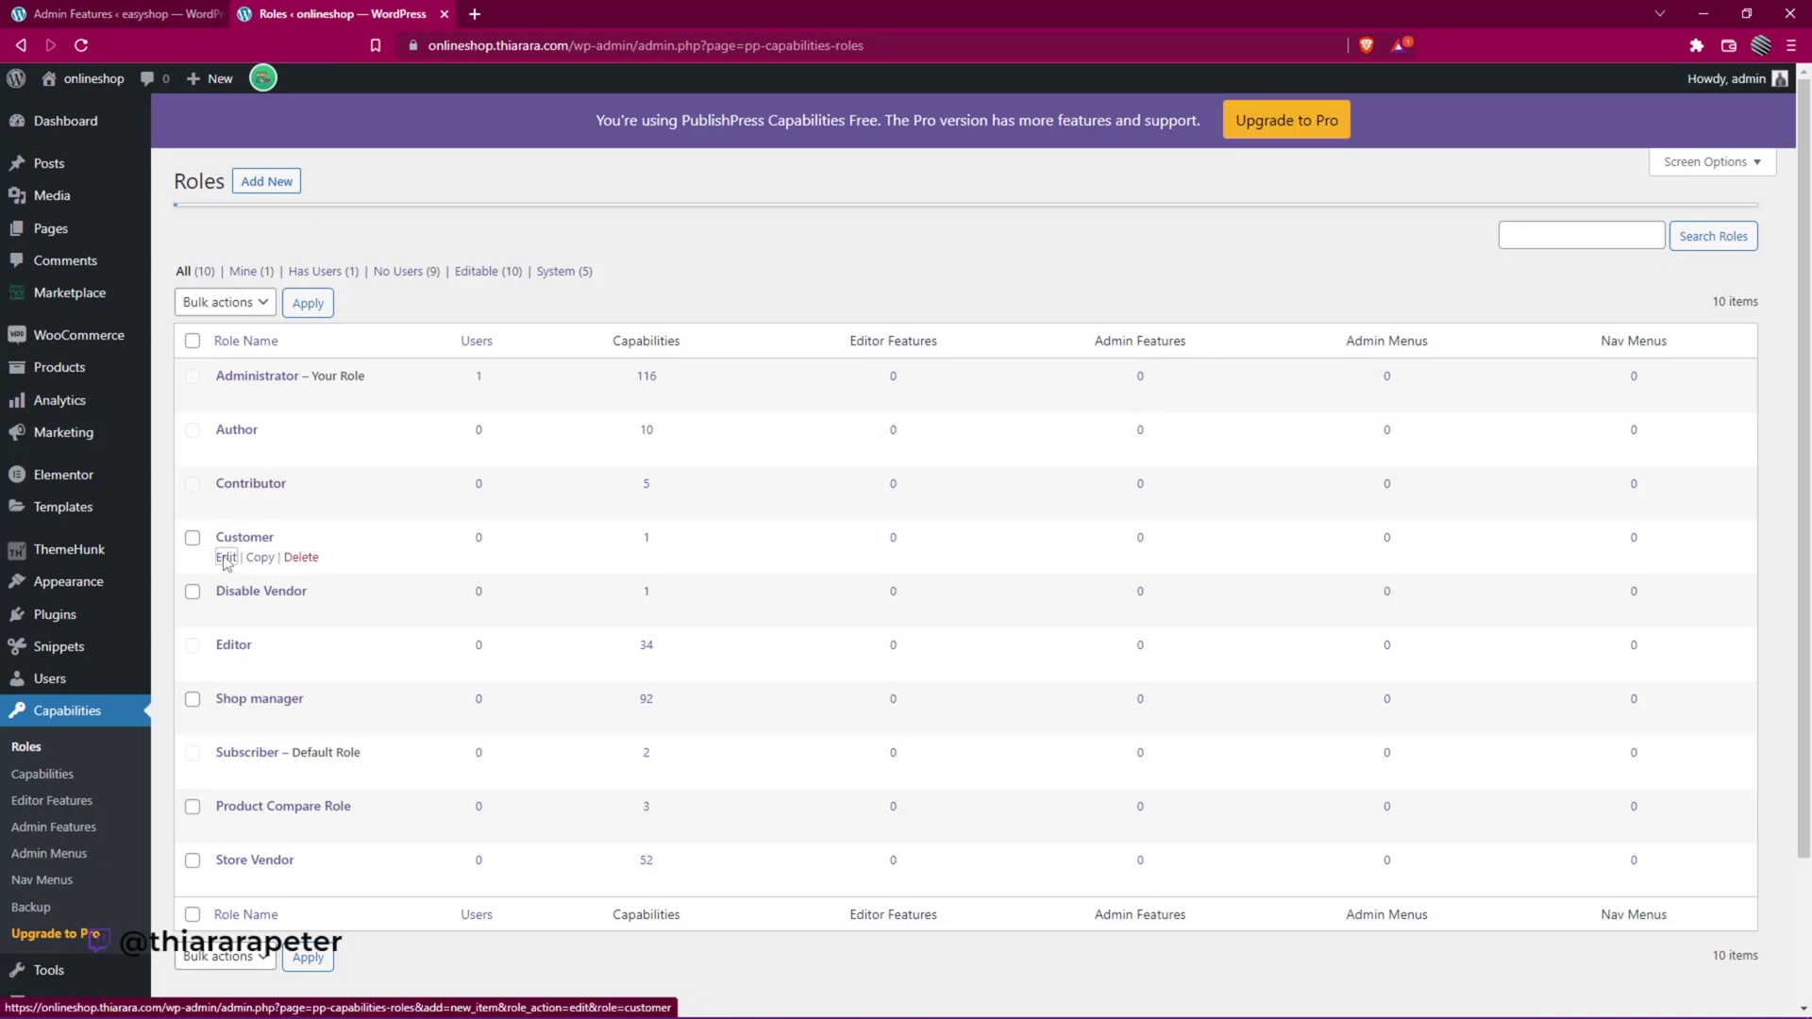
{"action": "left_click", "coordinate": [226, 558]}
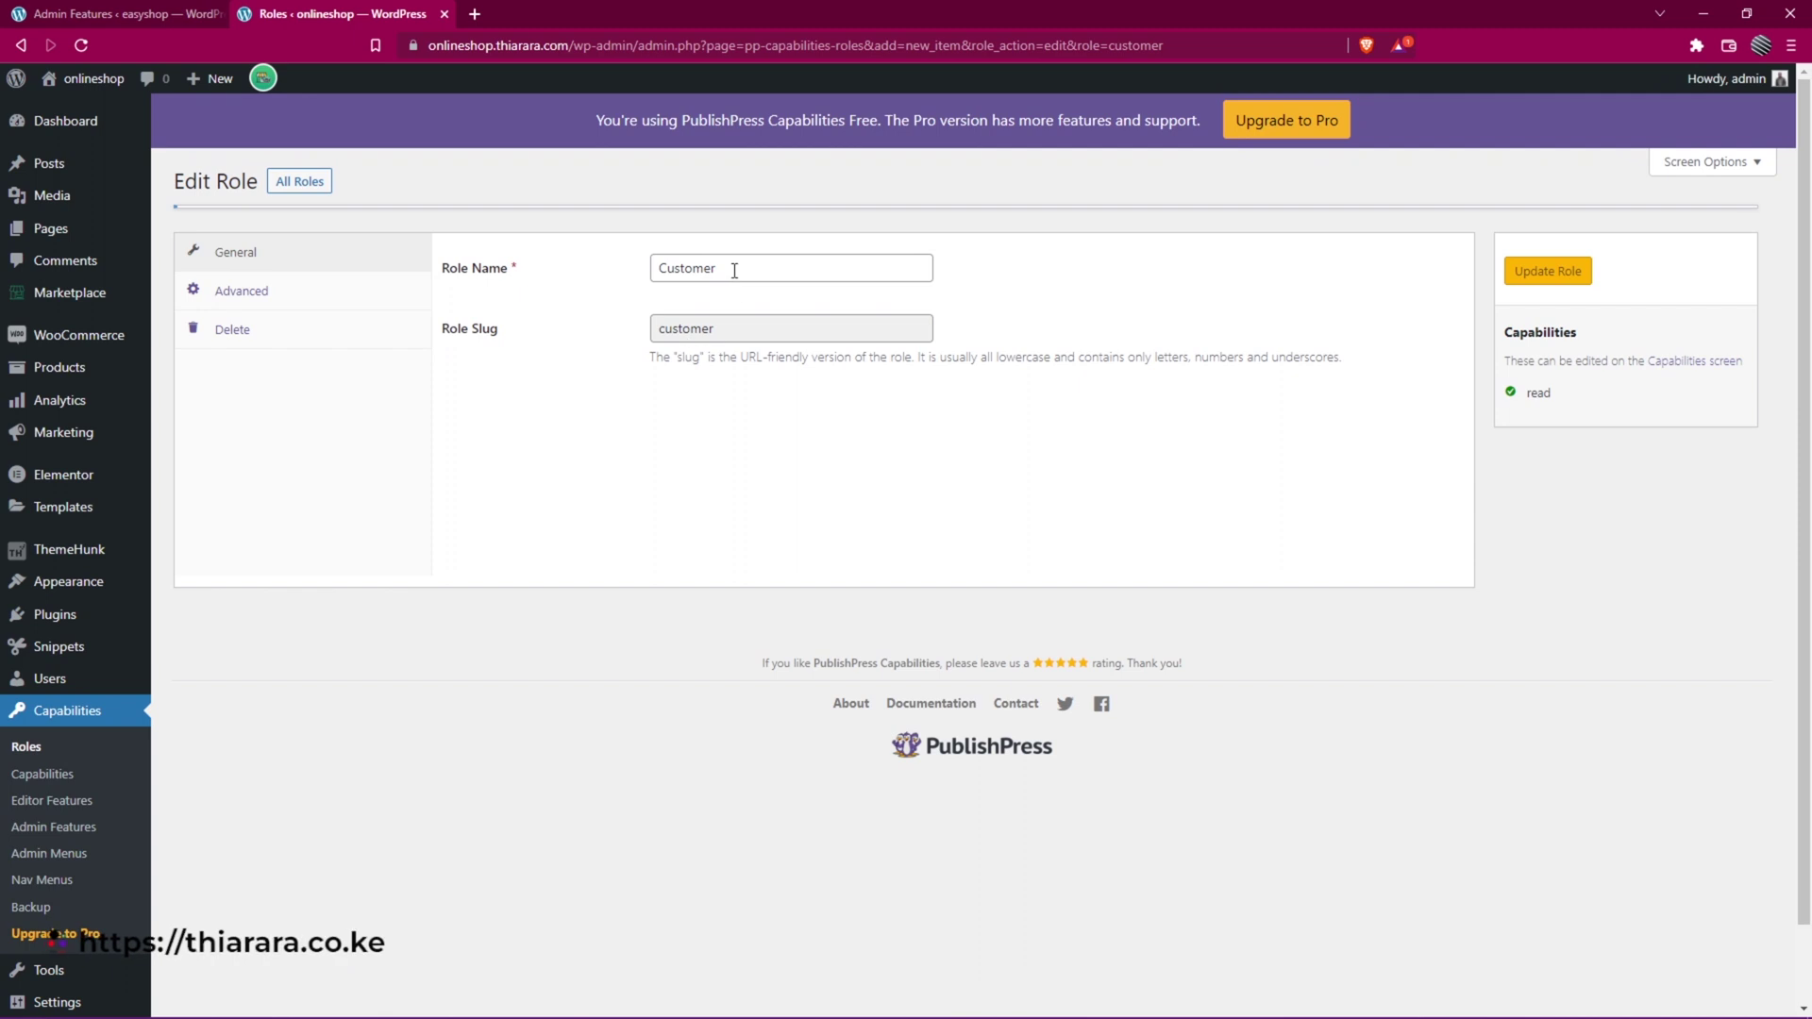
{"action": "left_click_drag", "start_coordinate": [733, 271], "coordinate": [624, 278]}
{"action": "left_click", "coordinate": [638, 461]}
{"action": "left_click", "coordinate": [20, 46]}
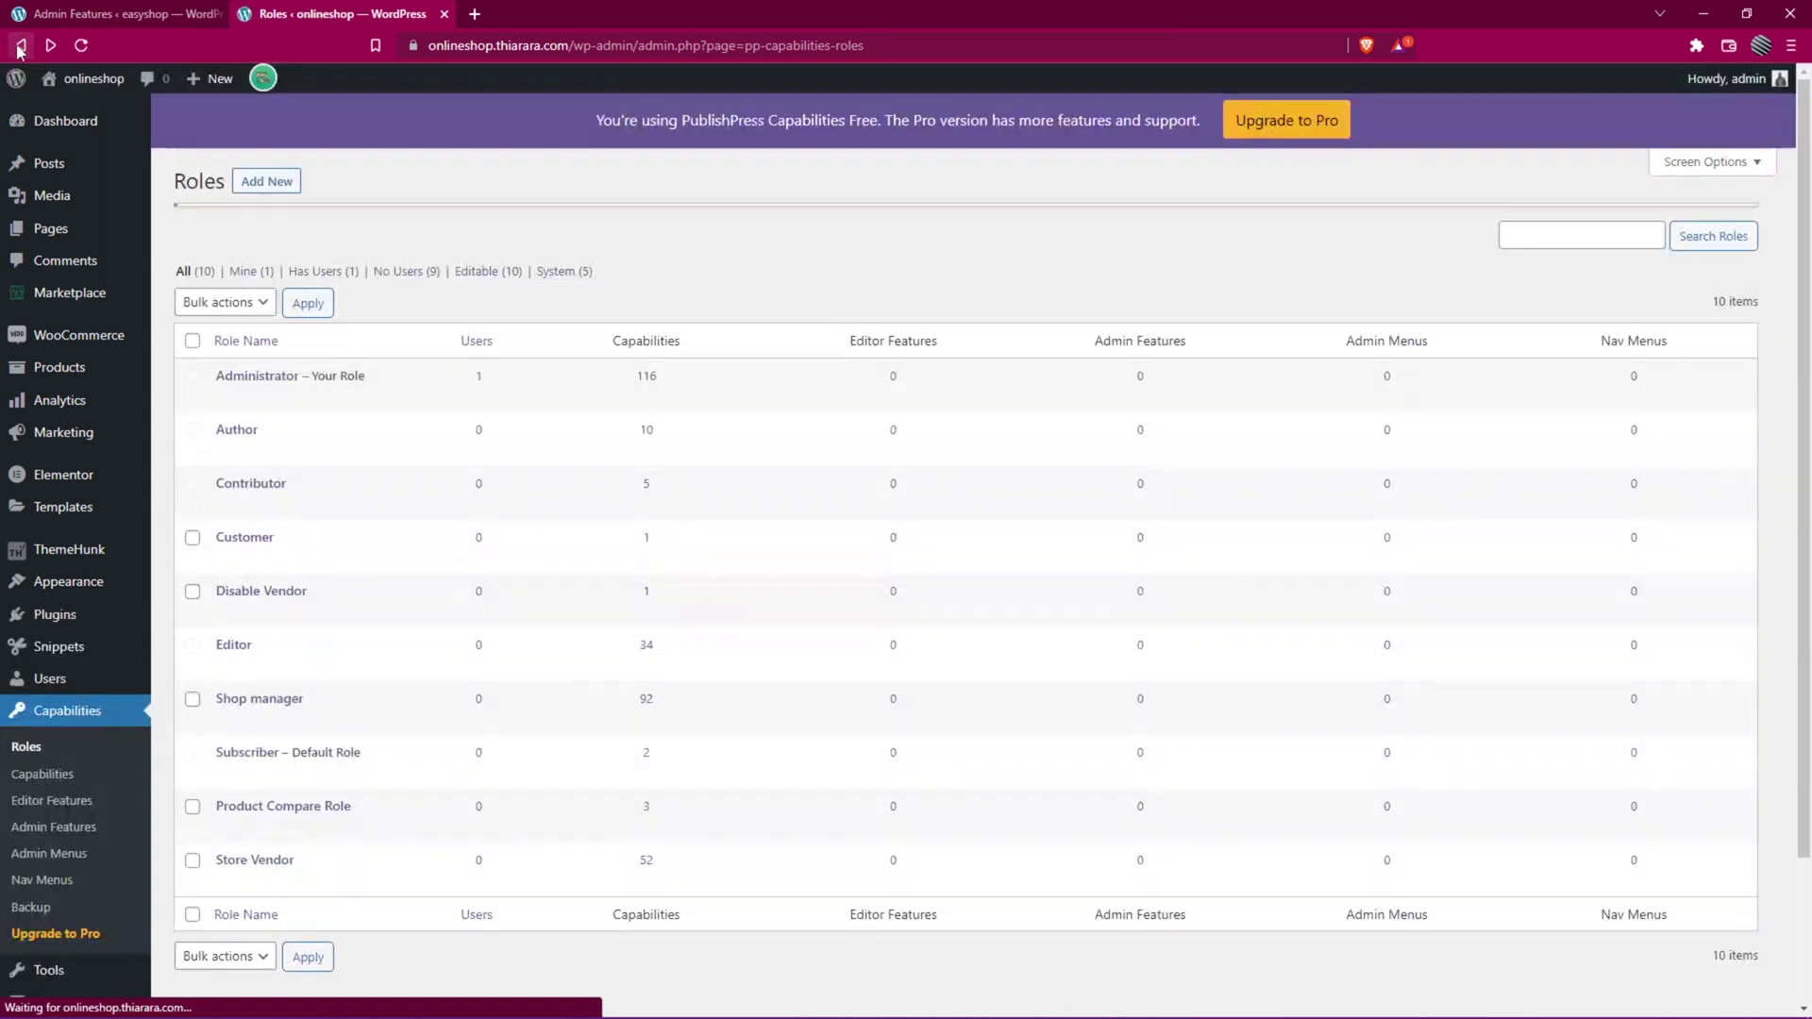
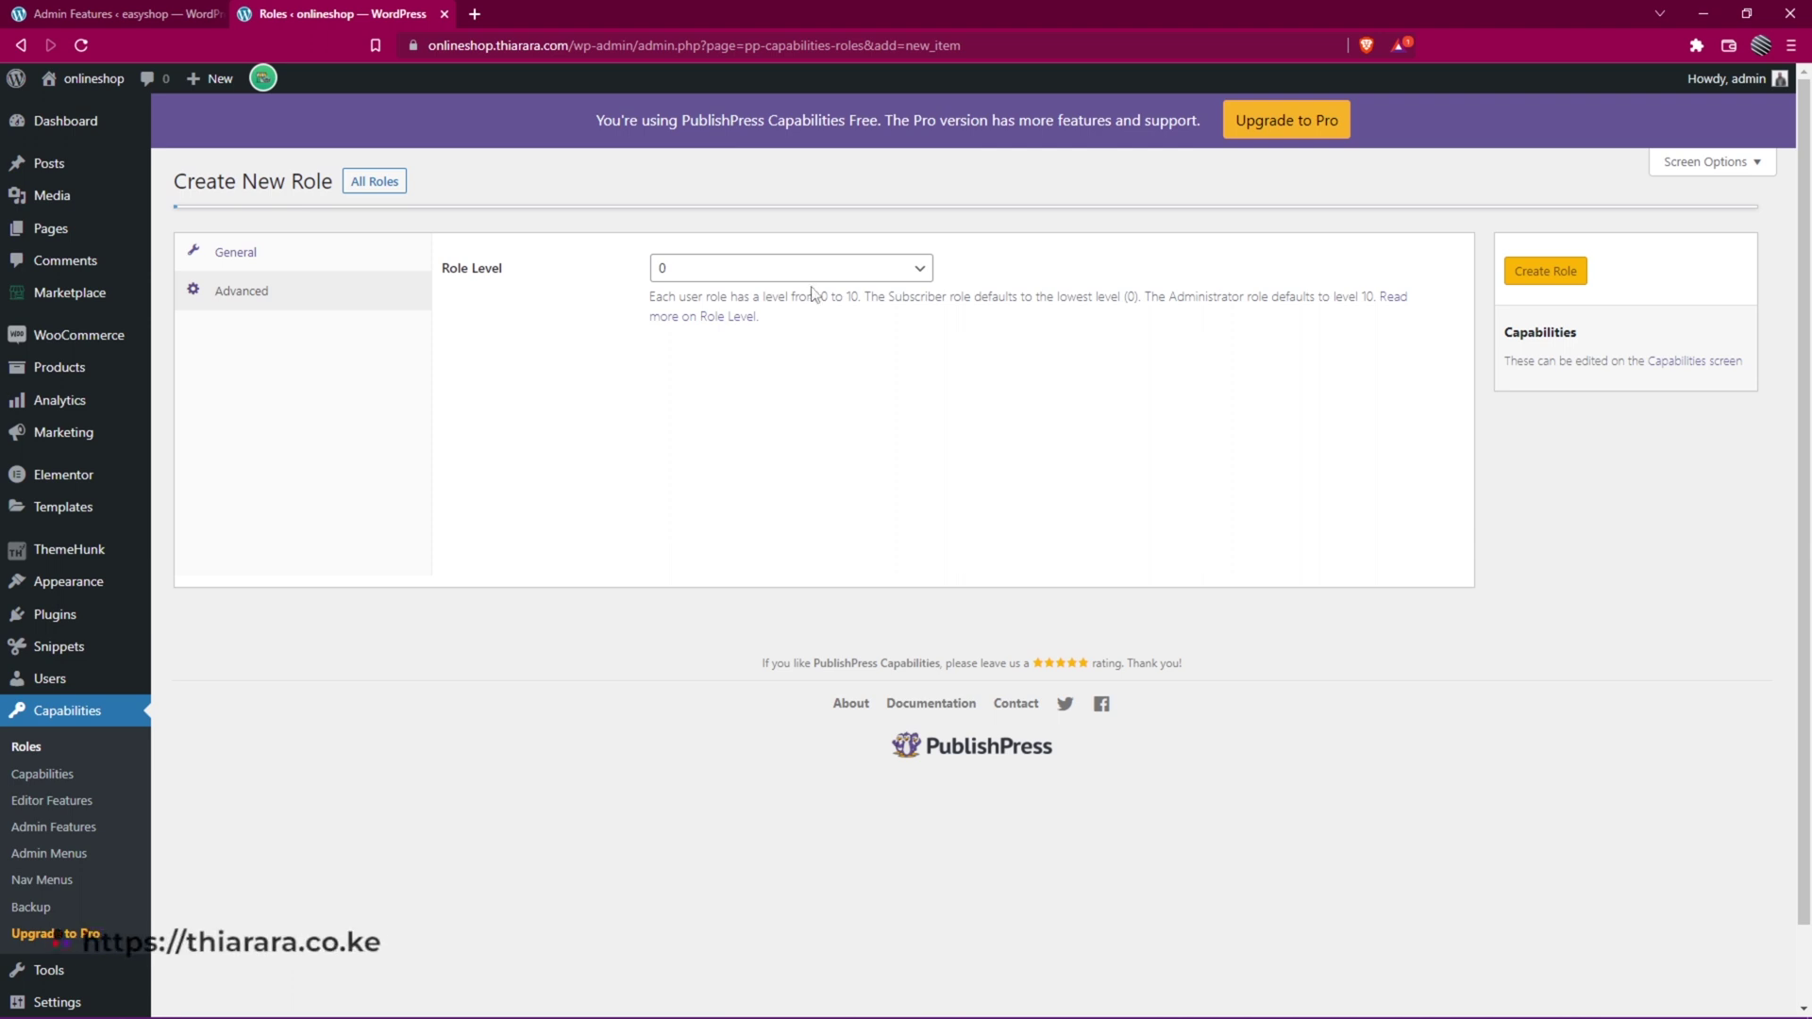
Set the new article writer role's level to 3, create the role, and locate it in the roles list
{"action": "left_click_drag", "start_coordinate": [809, 296], "coordinate": [649, 296]}
{"action": "left_click", "coordinate": [836, 269]}
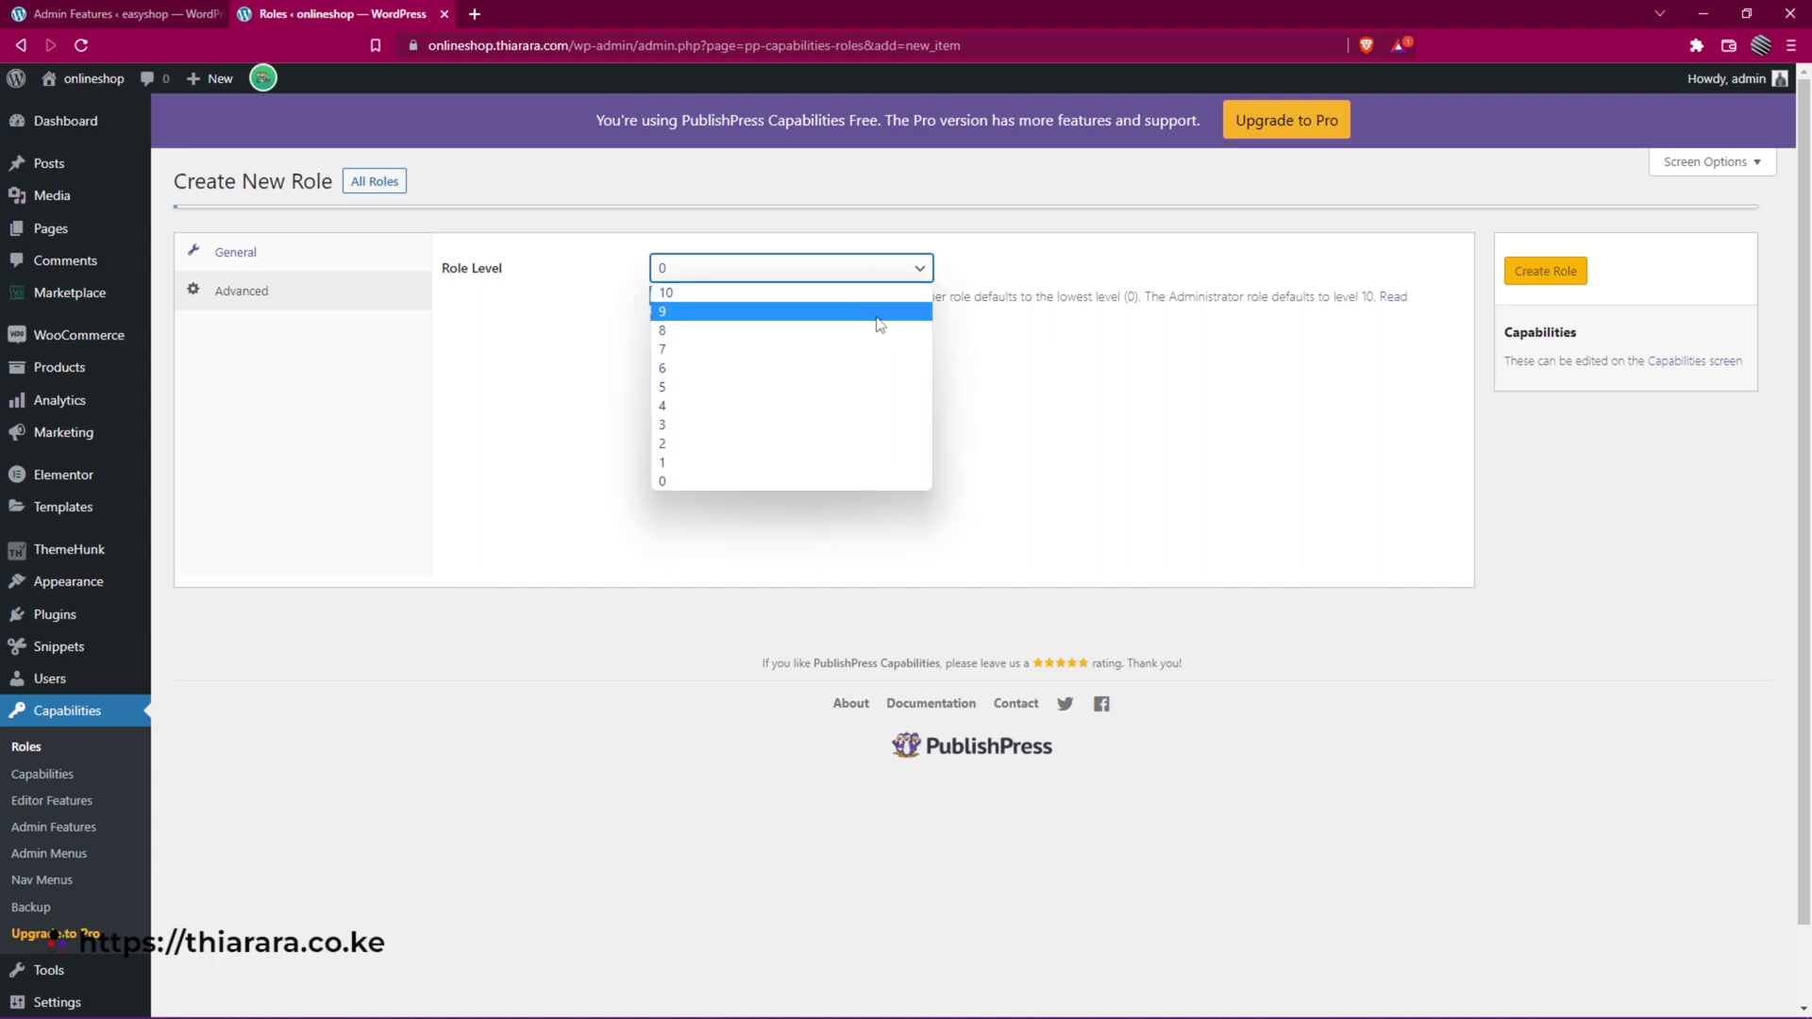
{"action": "left_click", "coordinate": [1035, 347]}
{"action": "left_click", "coordinate": [810, 273]}
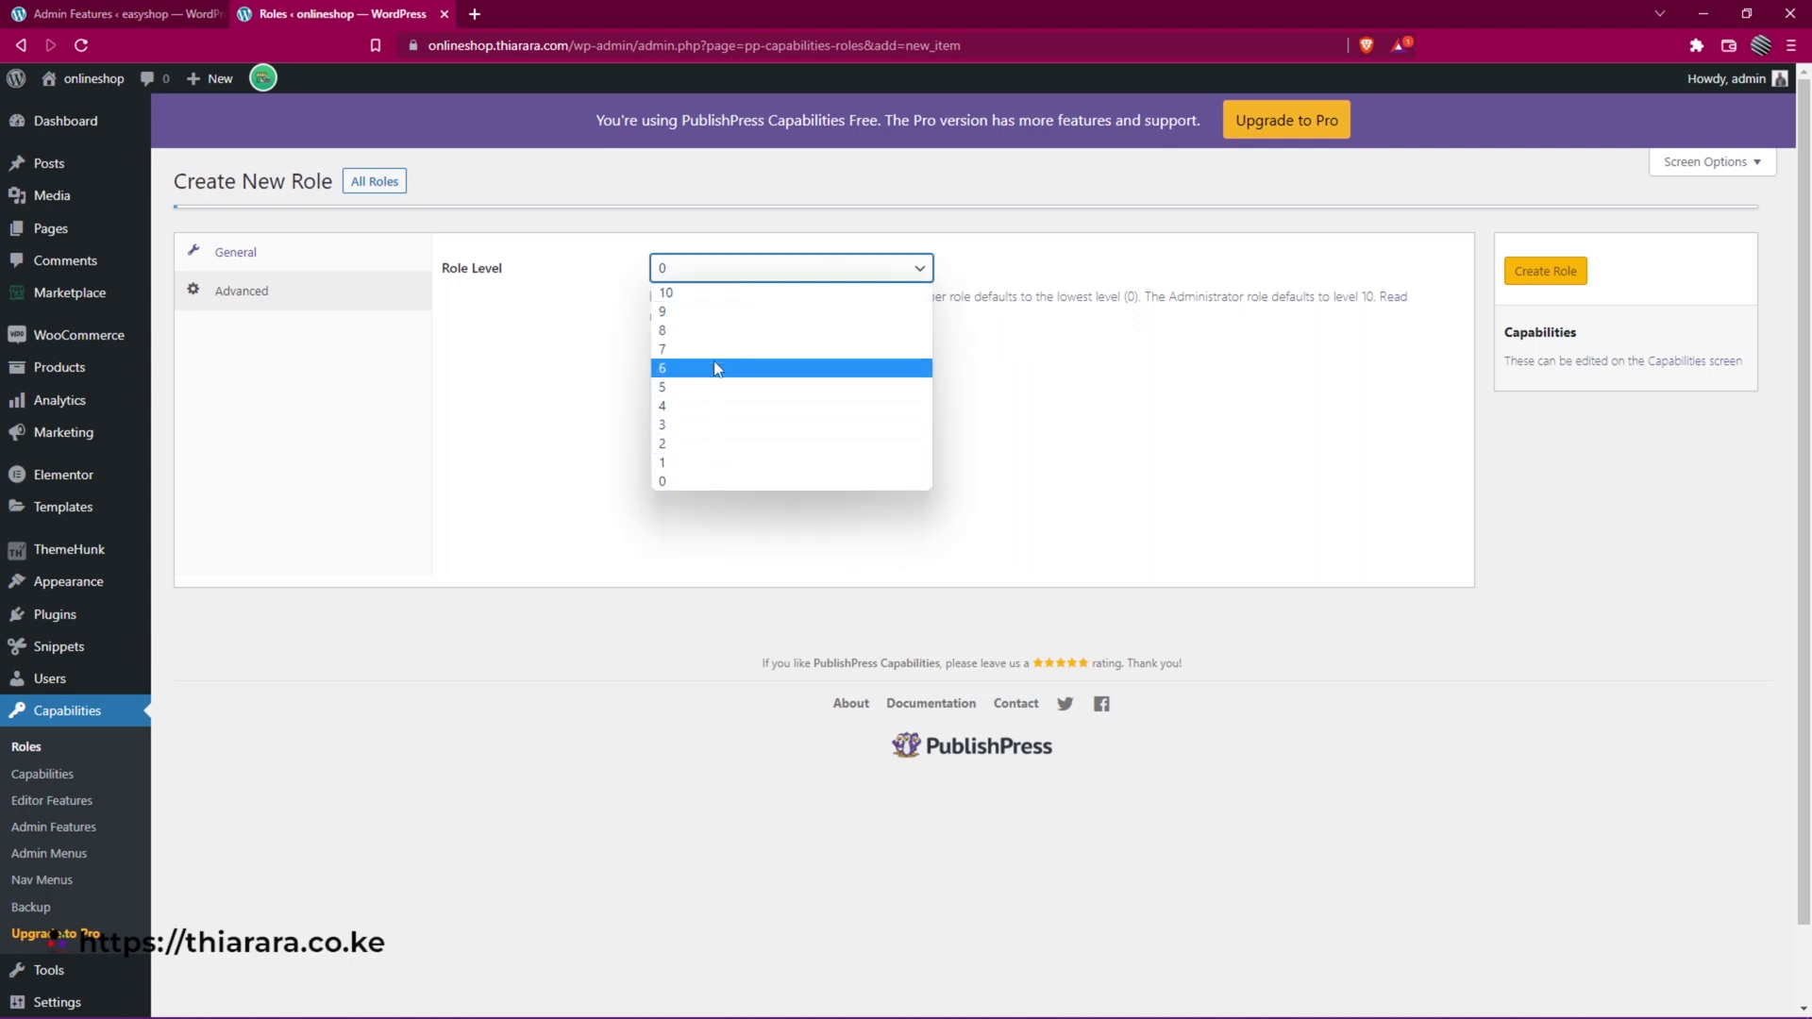
{"action": "left_click", "coordinate": [717, 426]}
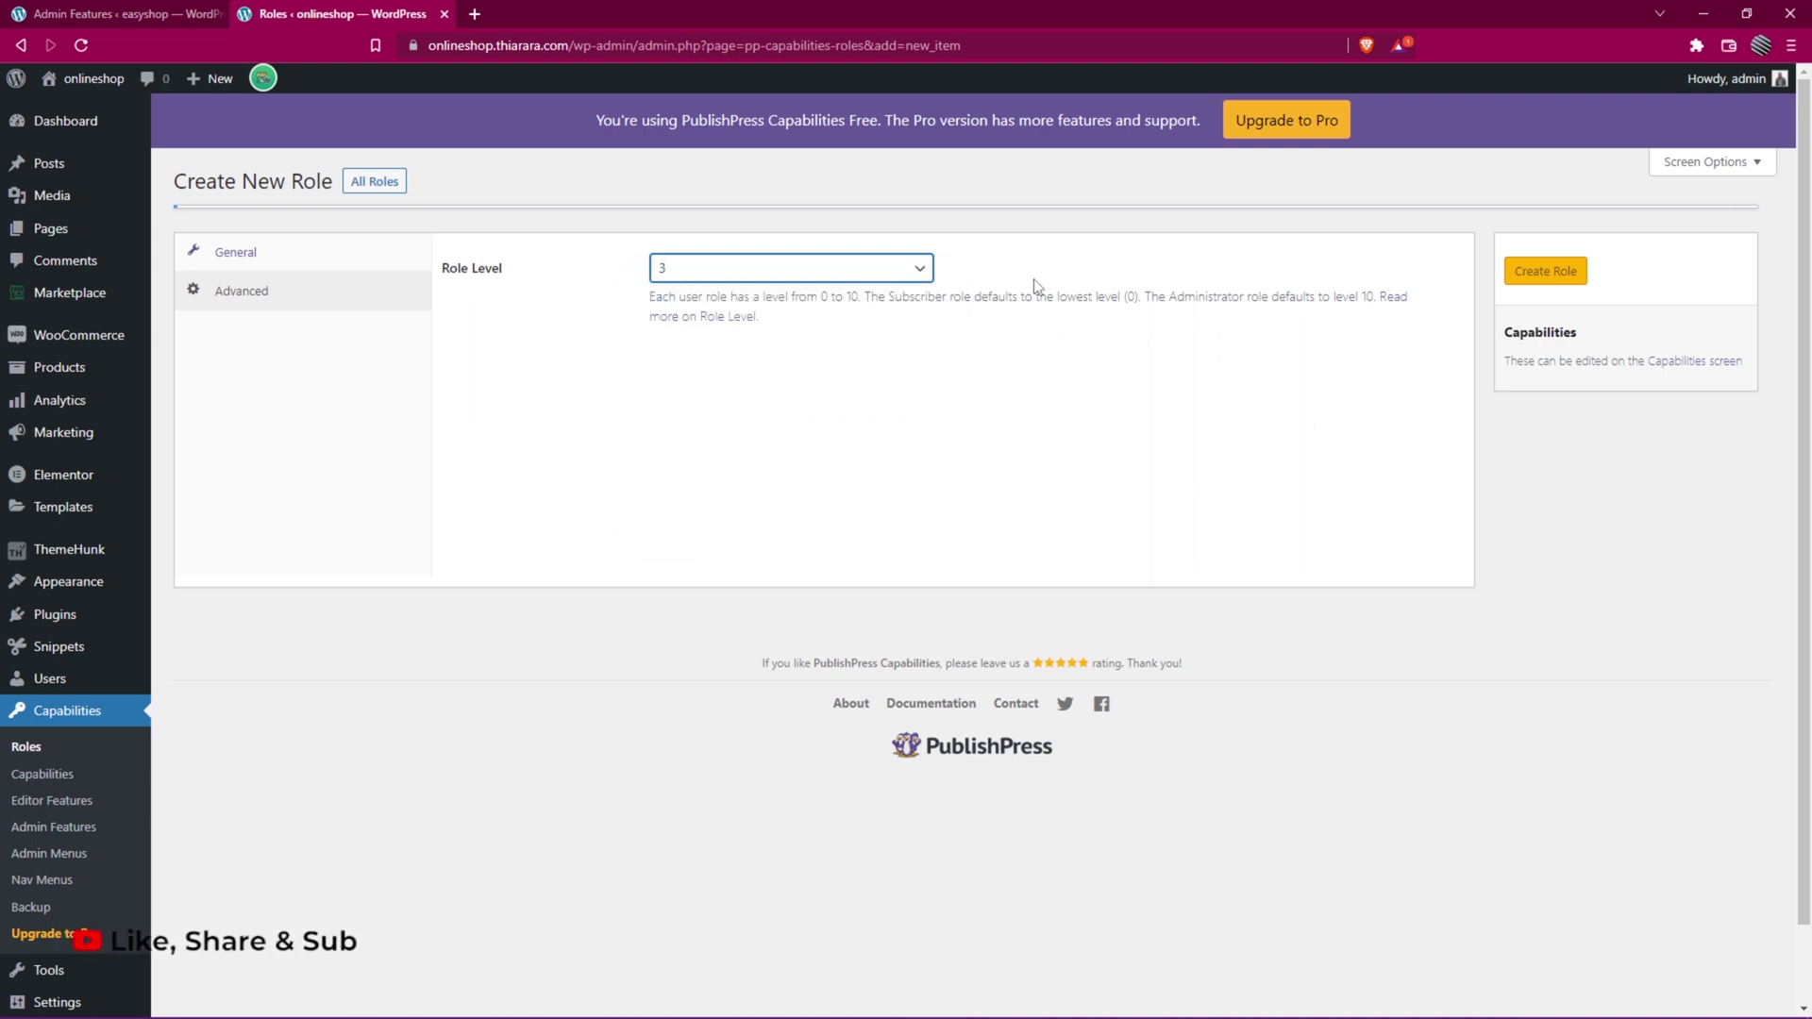
{"action": "left_click", "coordinate": [1563, 274]}
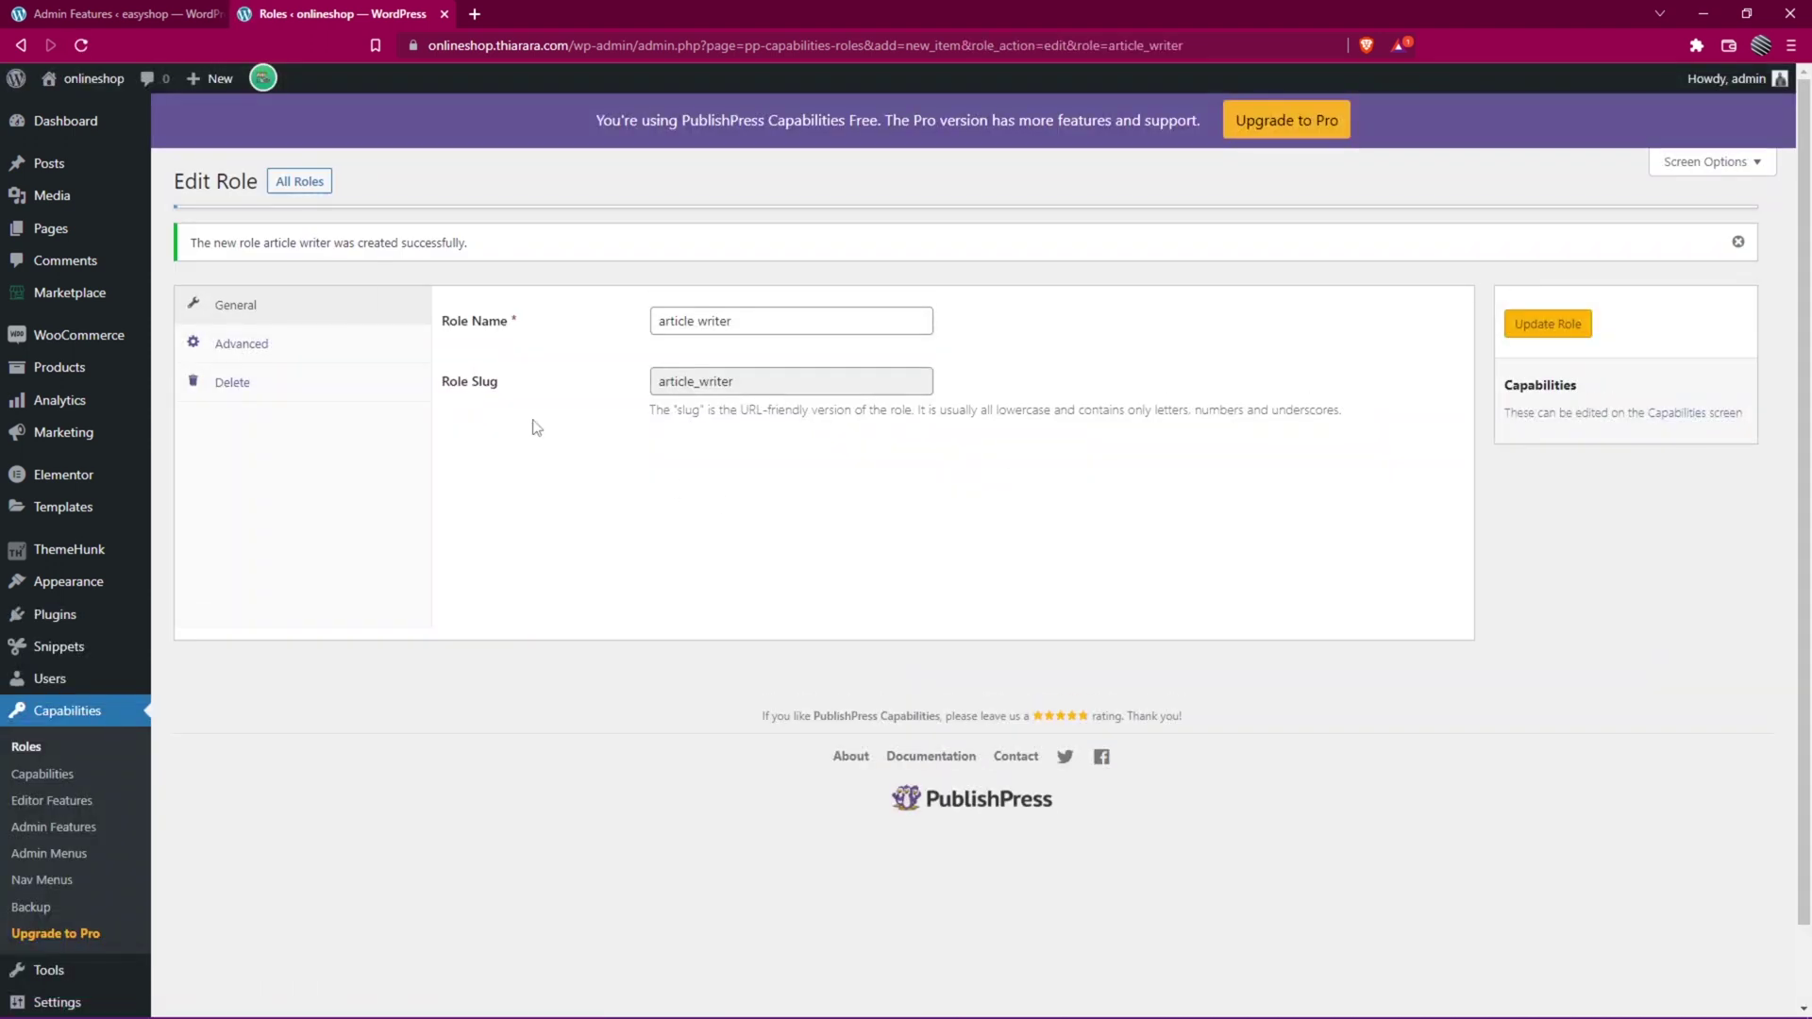
{"action": "left_click", "coordinate": [27, 747]}
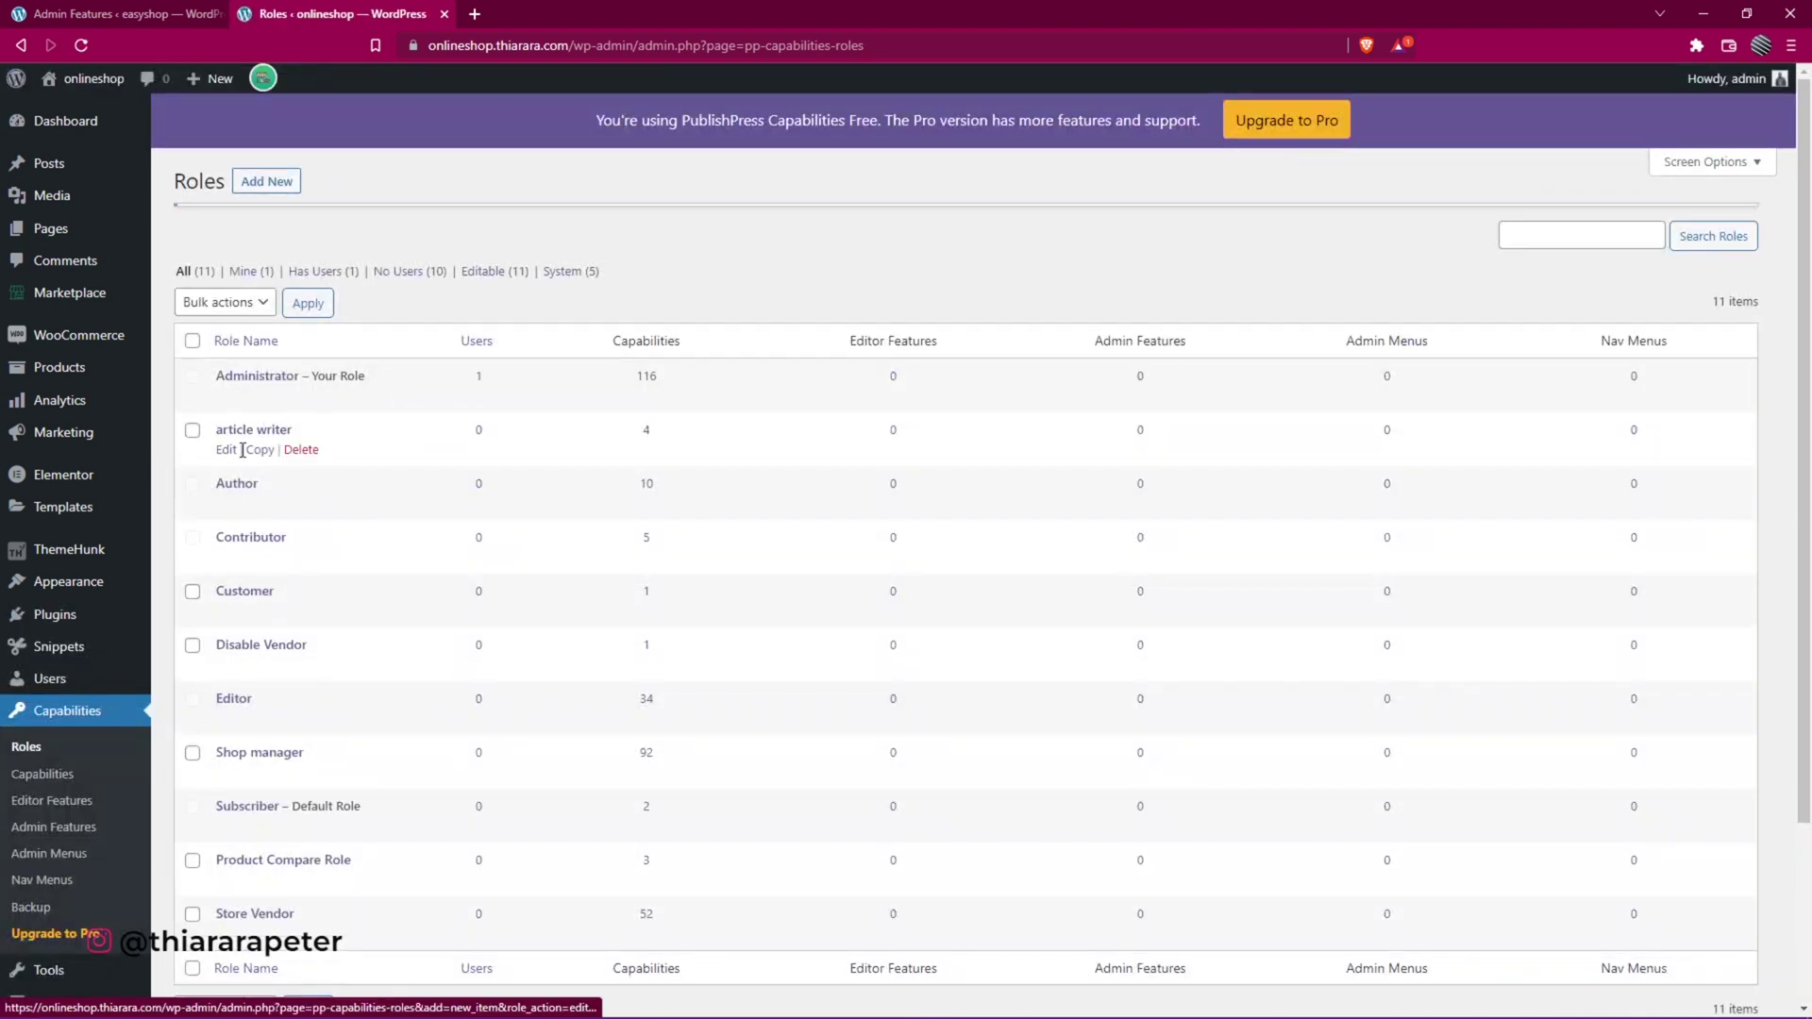
{"action": "left_click_drag", "start_coordinate": [293, 431], "coordinate": [231, 436]}
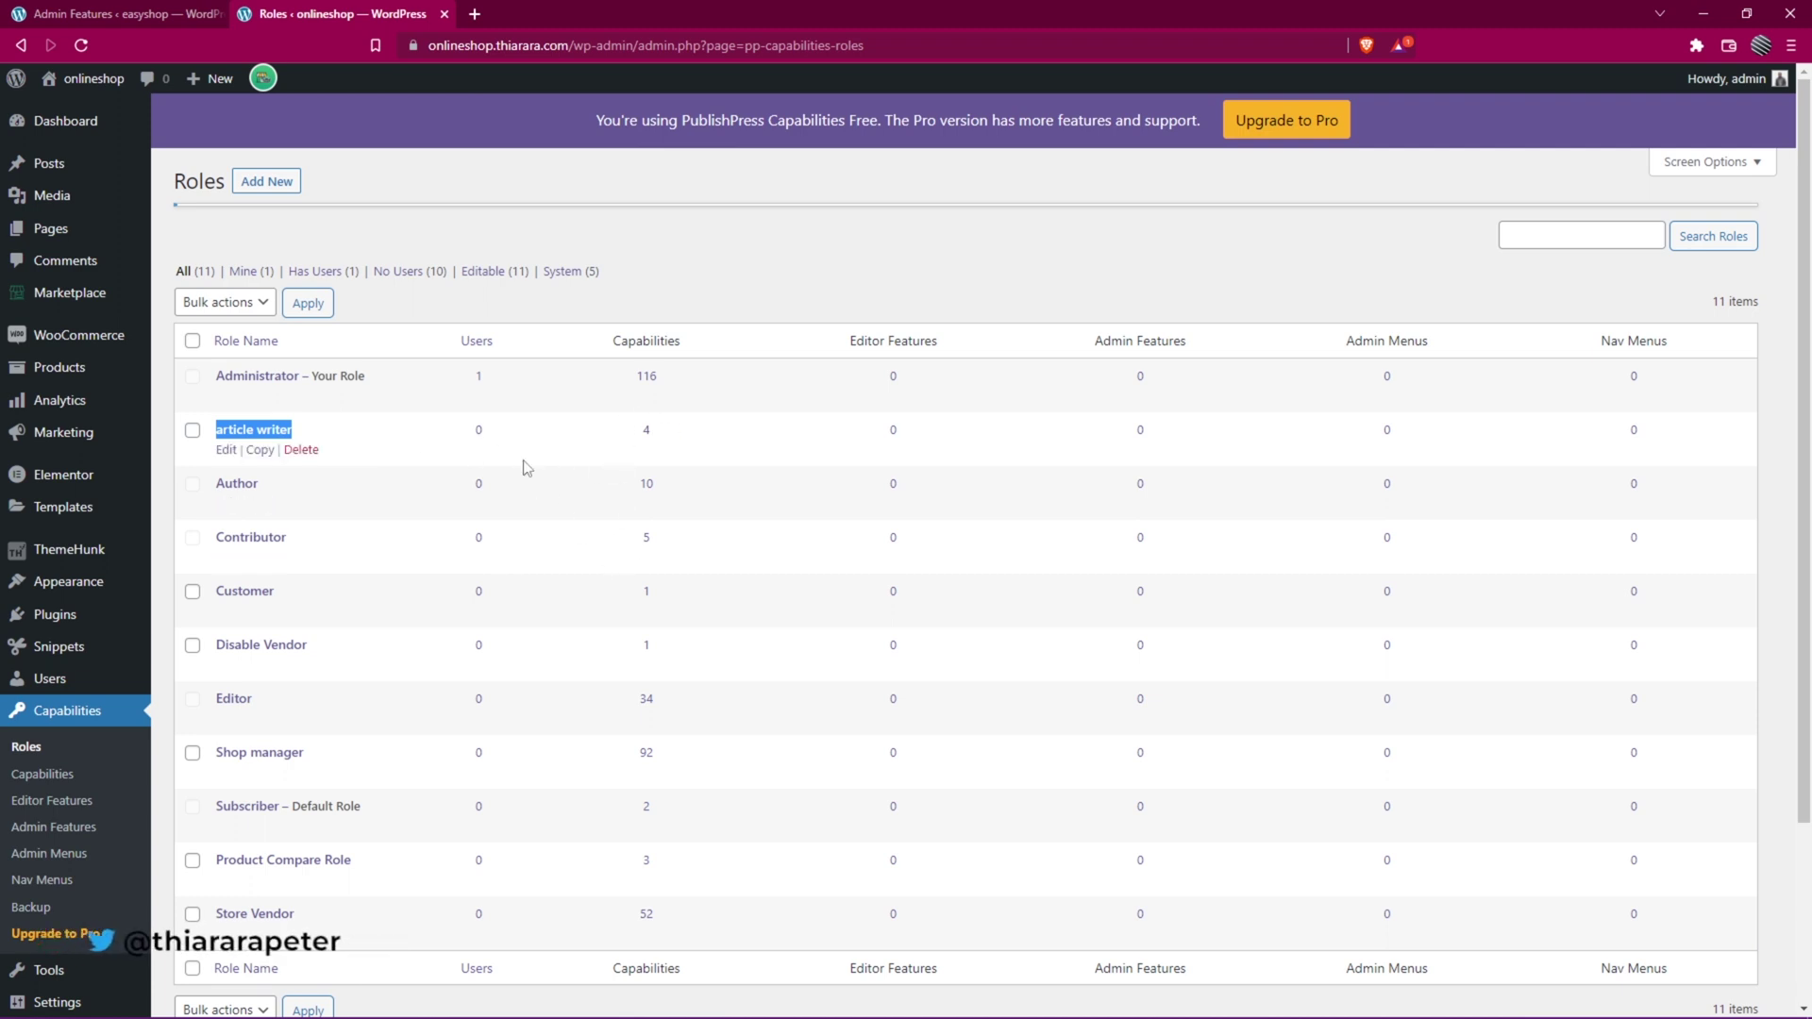
Open the role capabilities for the Author role and allow it to edit others' posts and private posts
{"action": "left_click", "coordinate": [48, 782]}
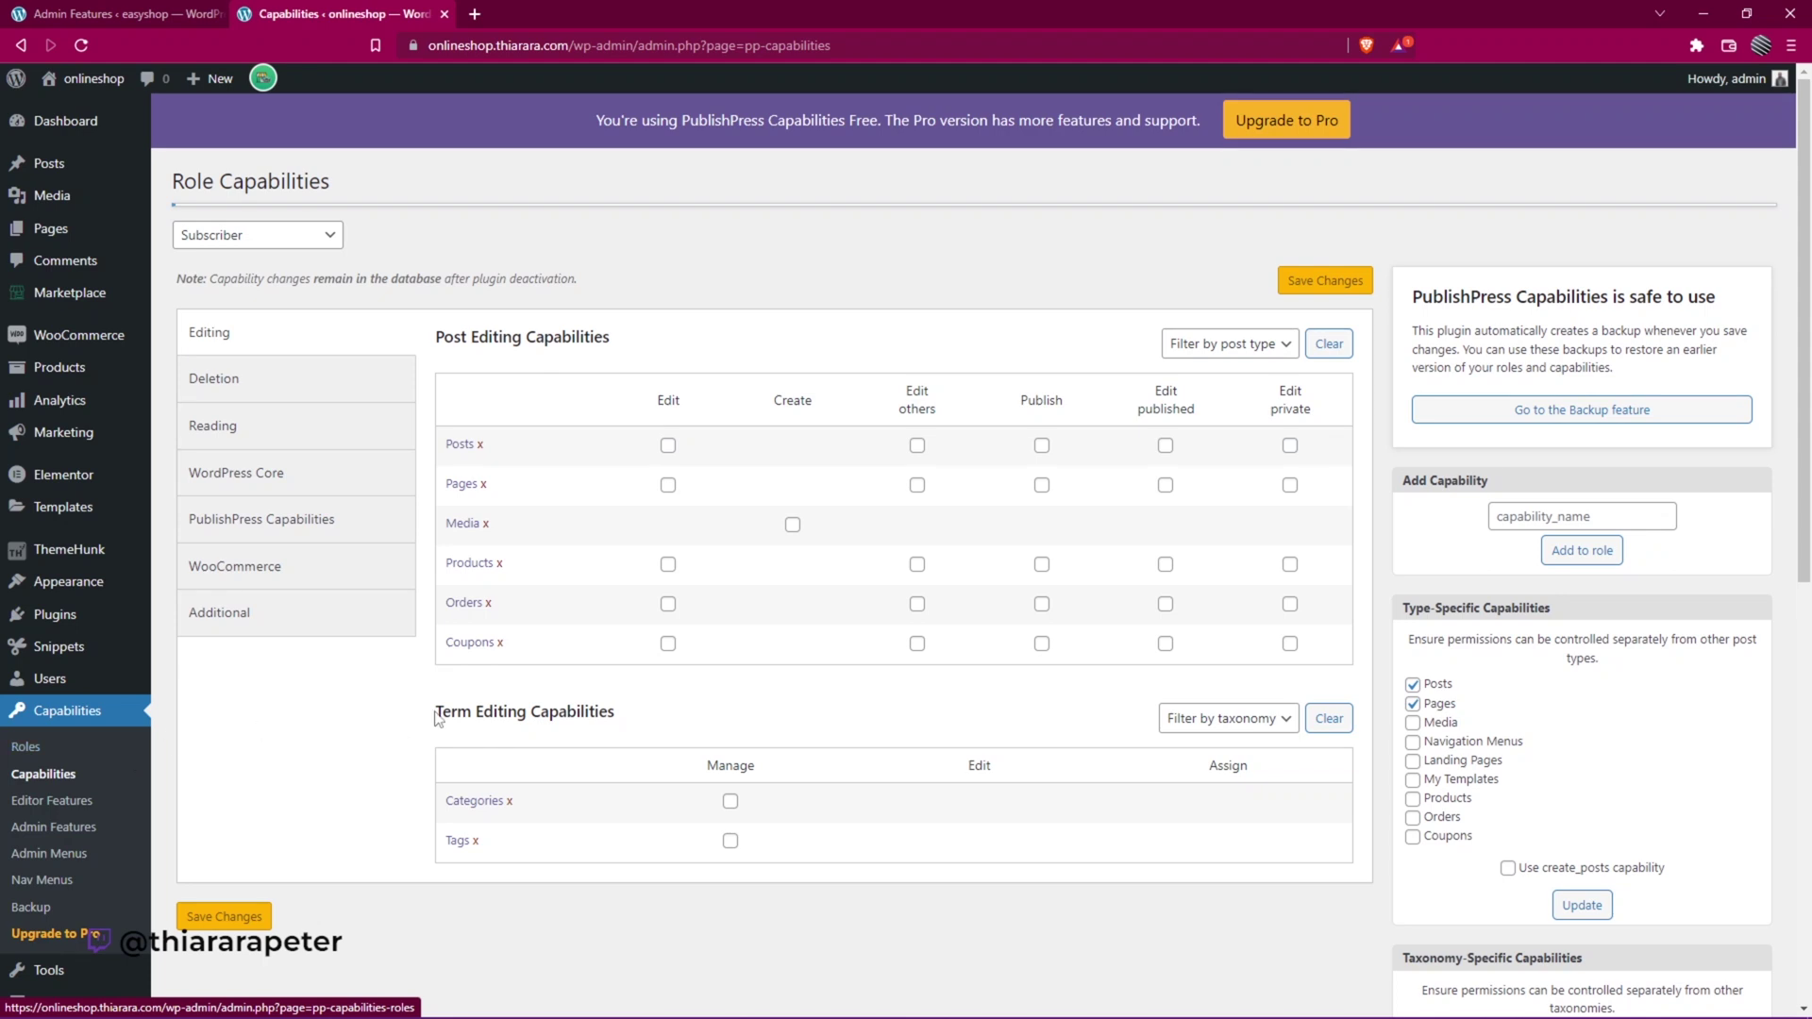
{"action": "left_click", "coordinate": [299, 243]}
{"action": "left_click", "coordinate": [298, 241]}
{"action": "left_click", "coordinate": [300, 241]}
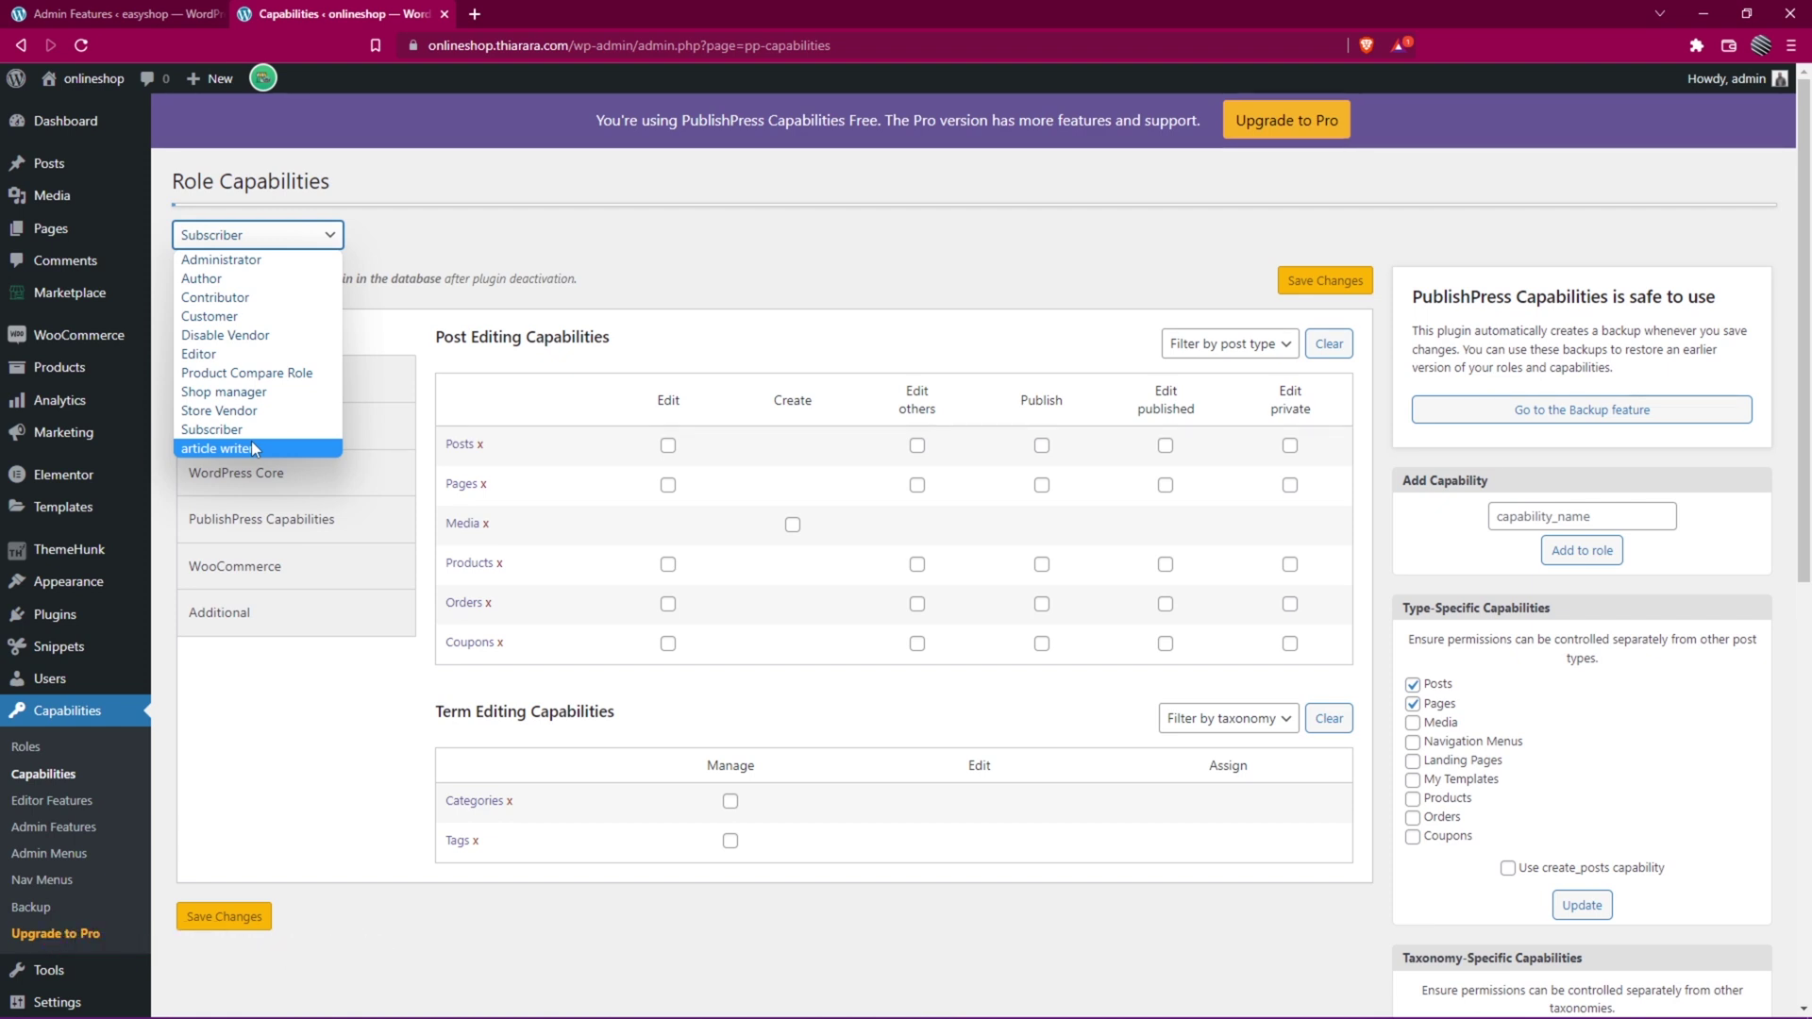
{"action": "left_click", "coordinate": [228, 281]}
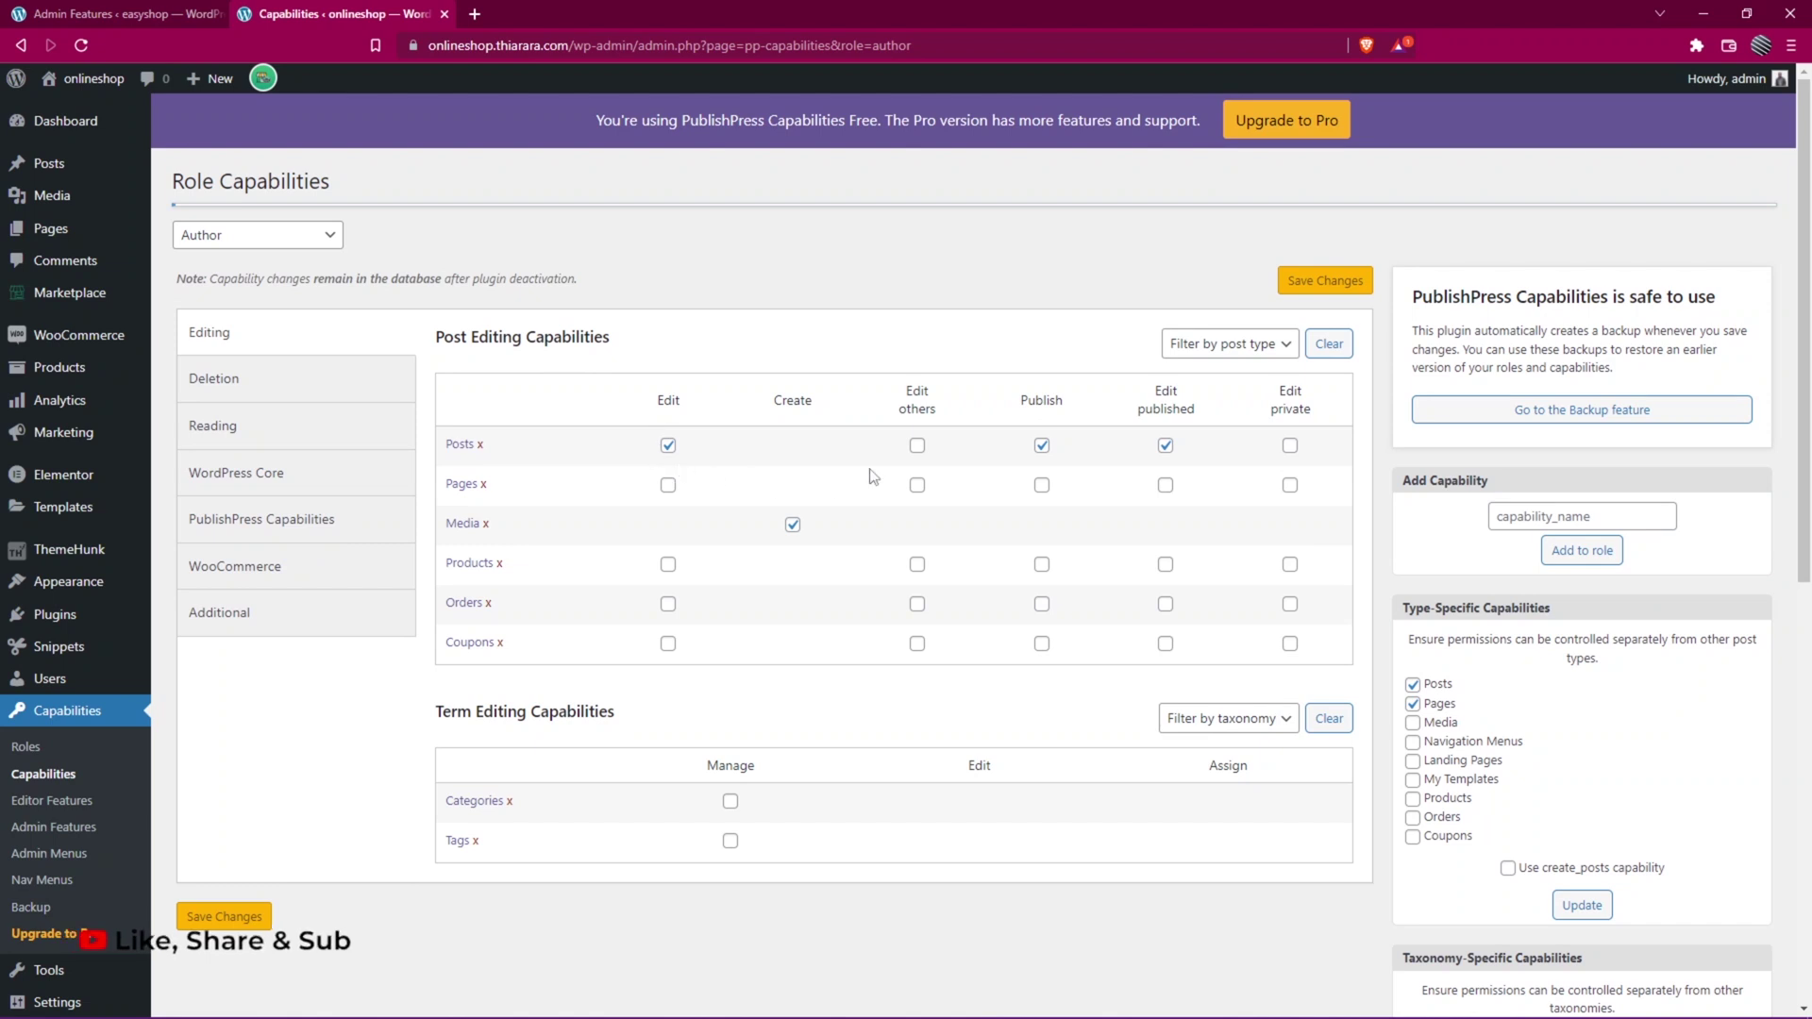
{"action": "left_click", "coordinate": [1042, 446]}
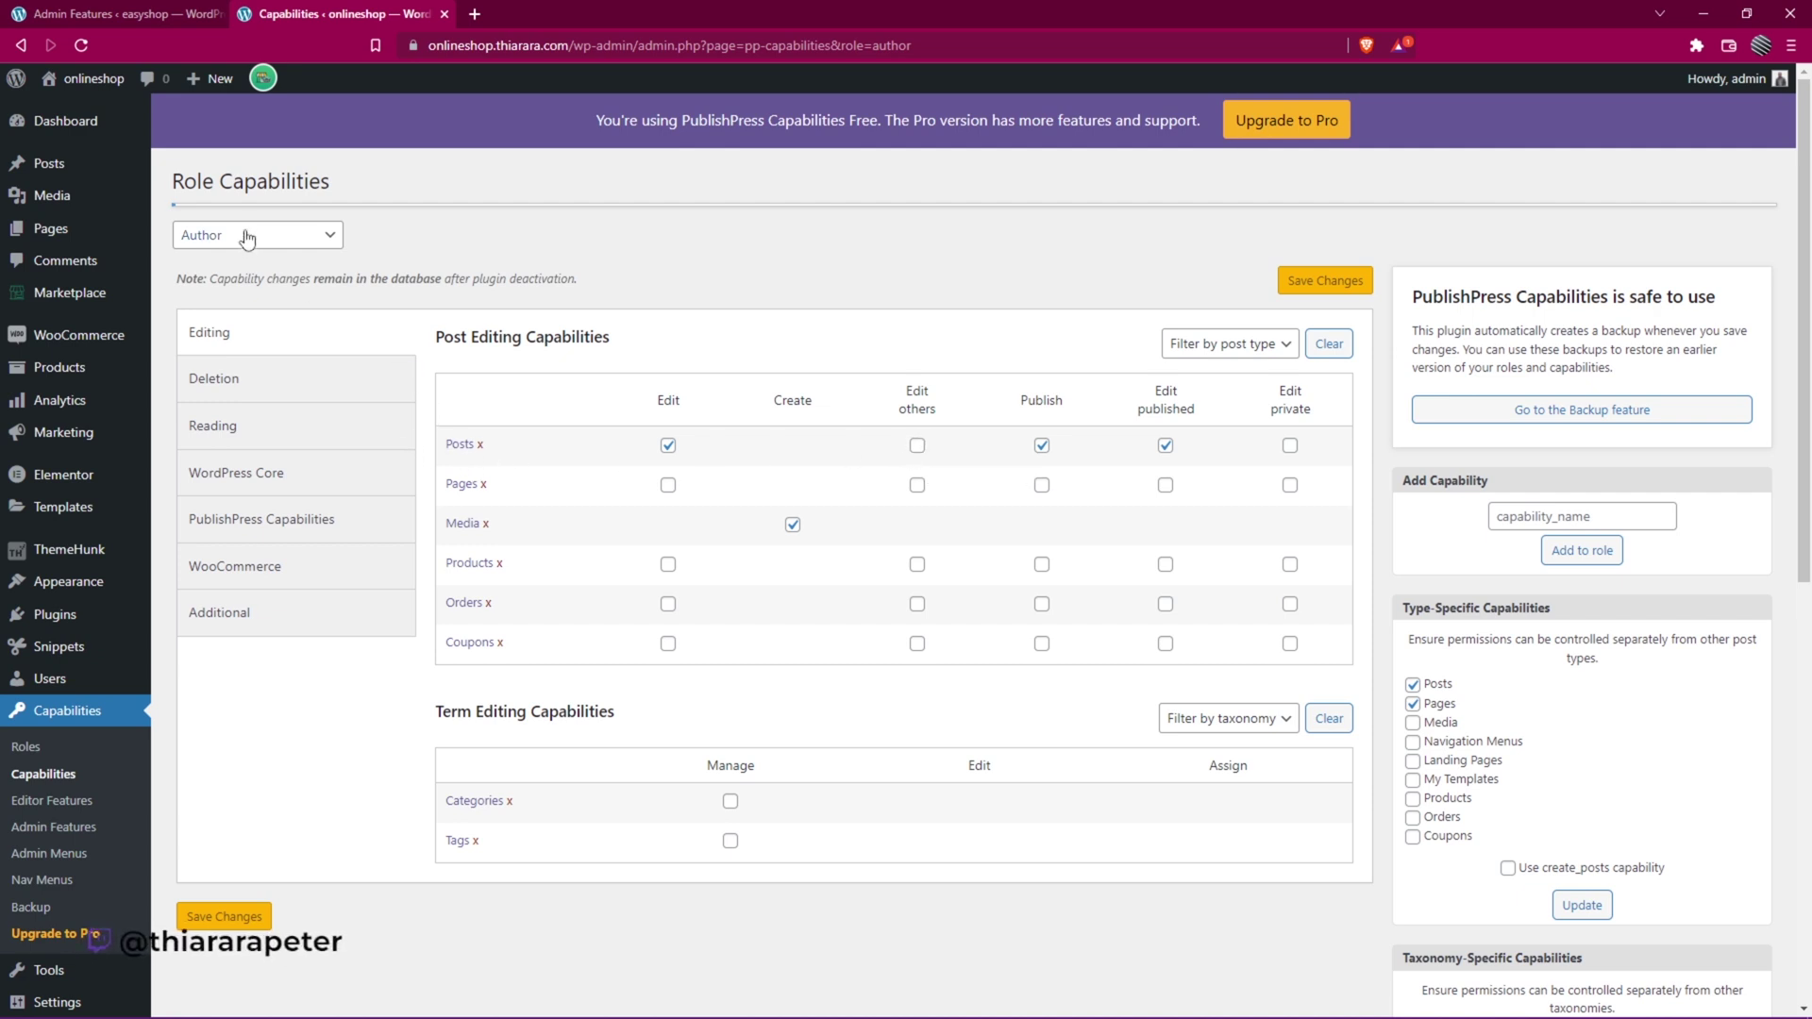
{"action": "left_click", "coordinate": [917, 447]}
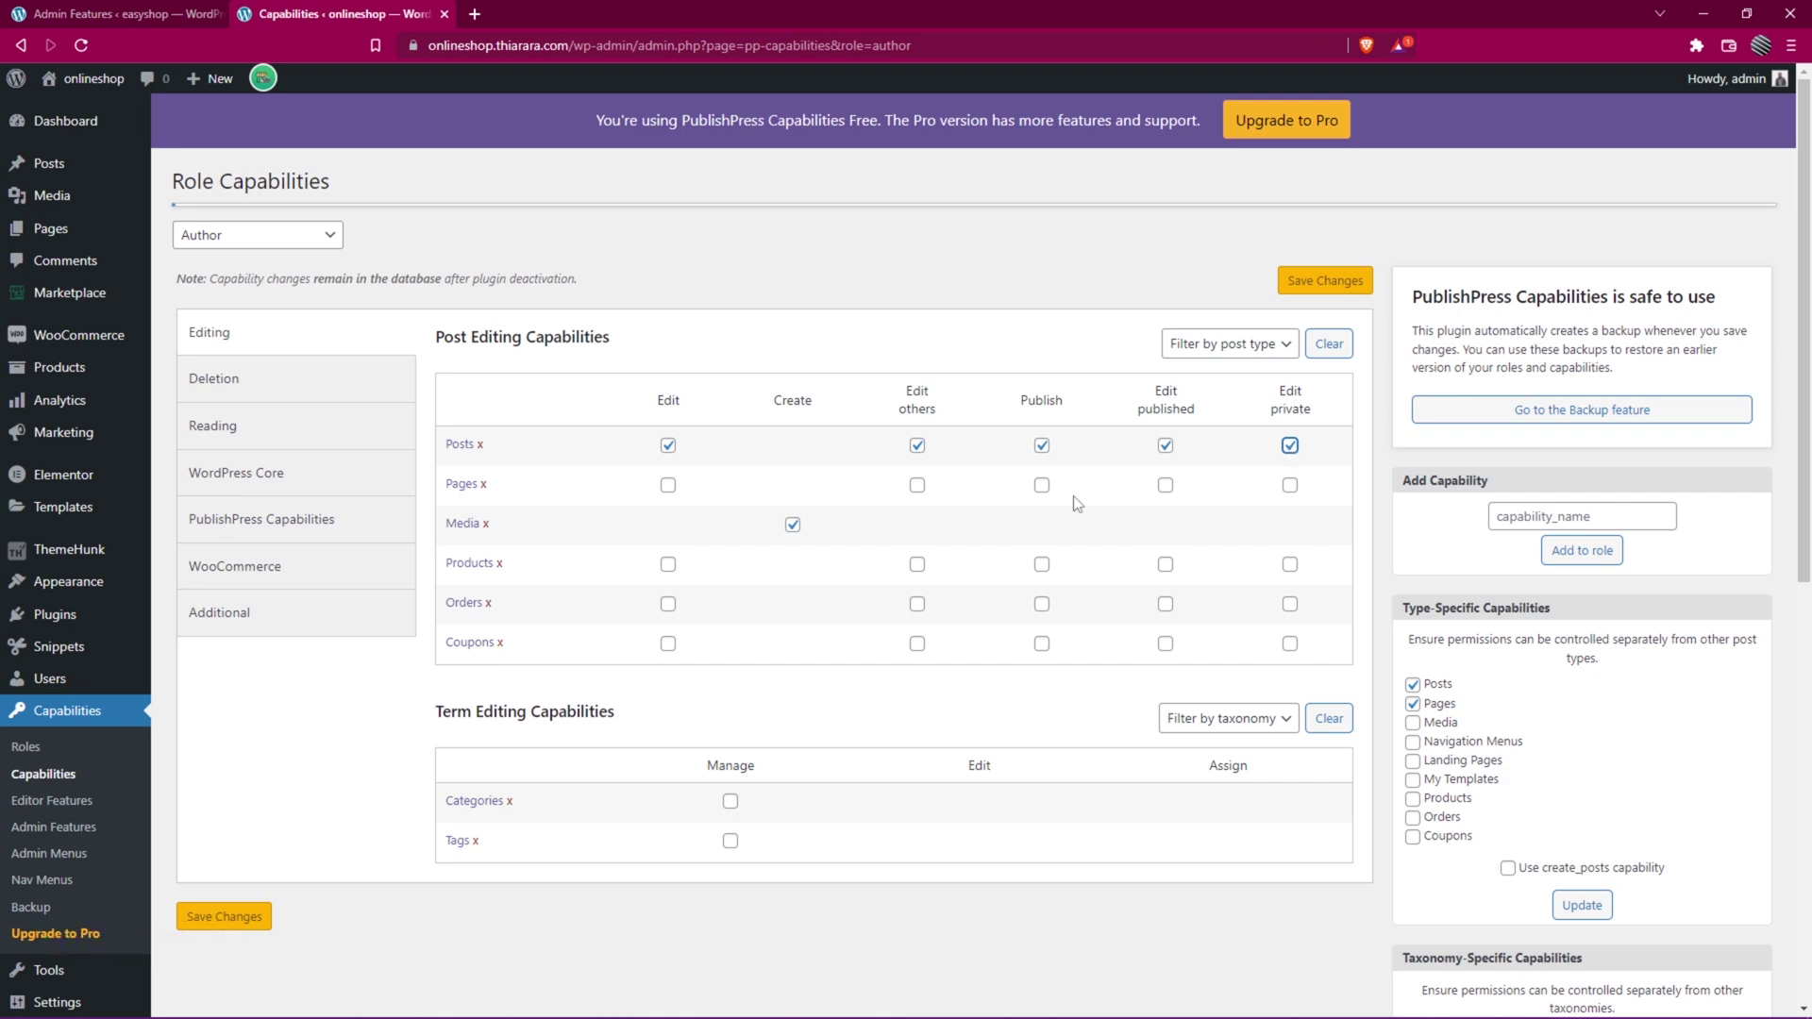
{"action": "left_click", "coordinate": [669, 486]}
{"action": "left_click", "coordinate": [670, 486]}
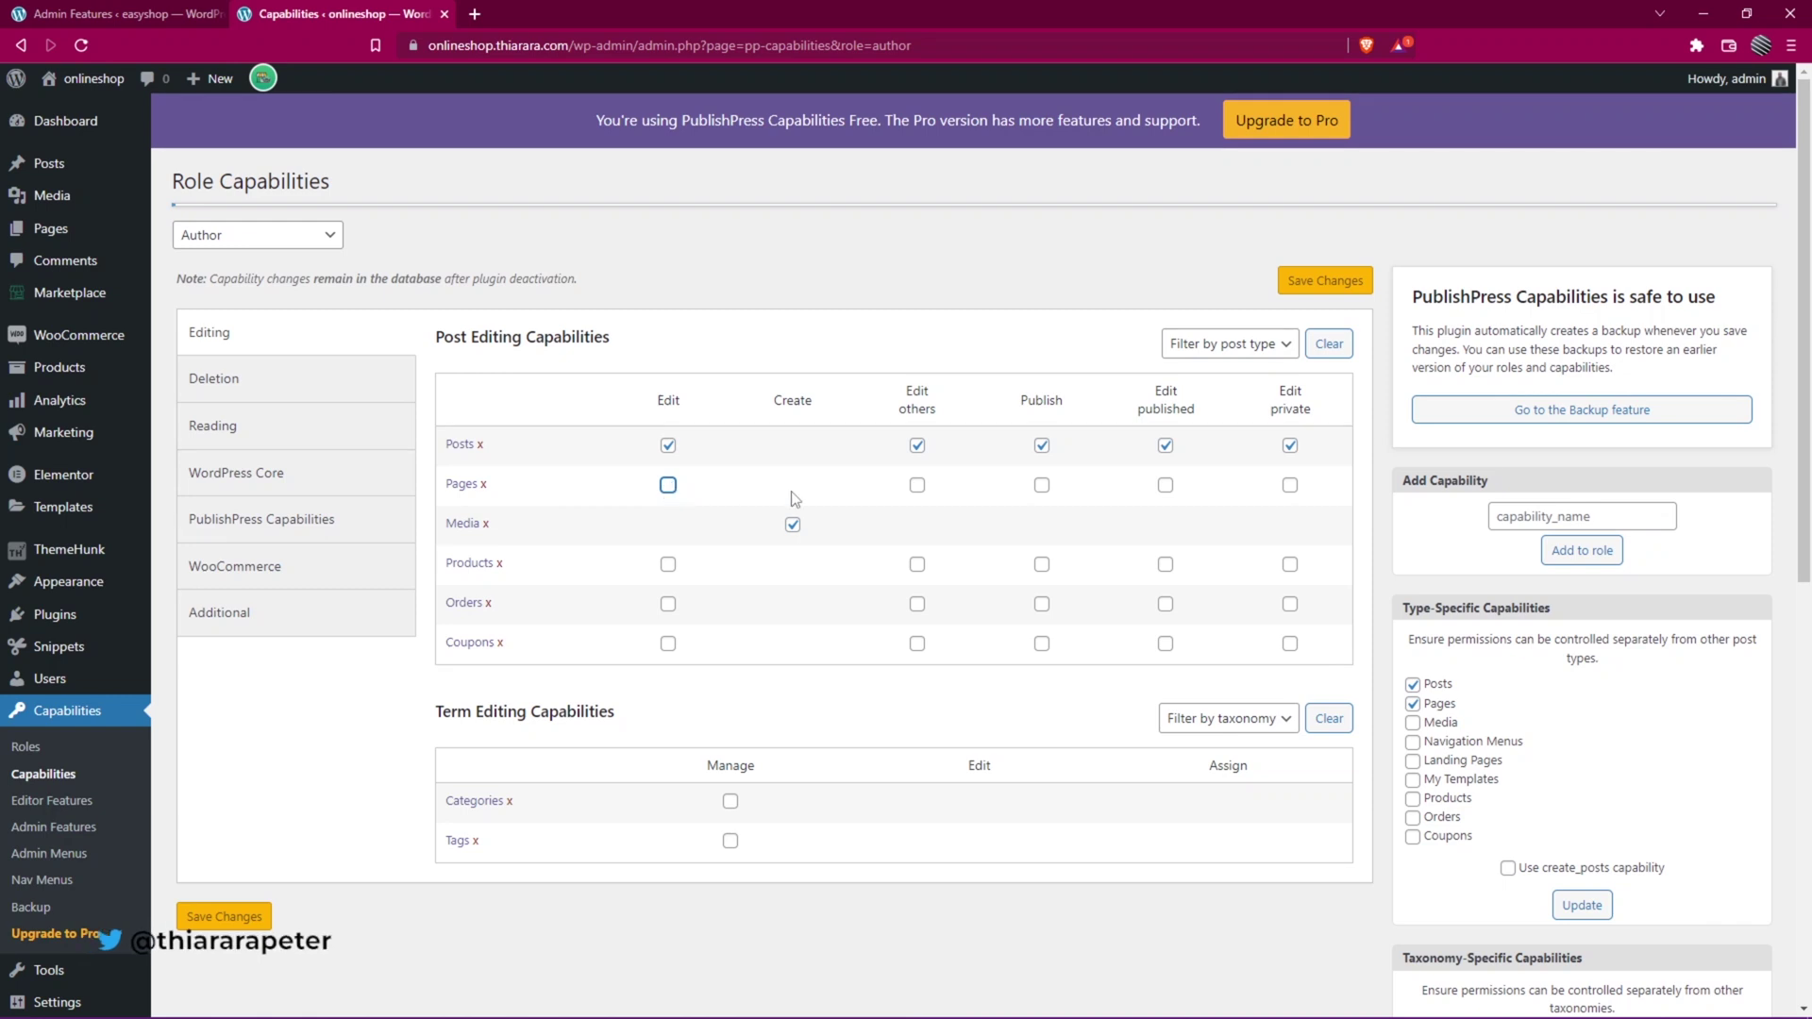
{"action": "left_click", "coordinate": [916, 485]}
{"action": "left_click", "coordinate": [1039, 487]}
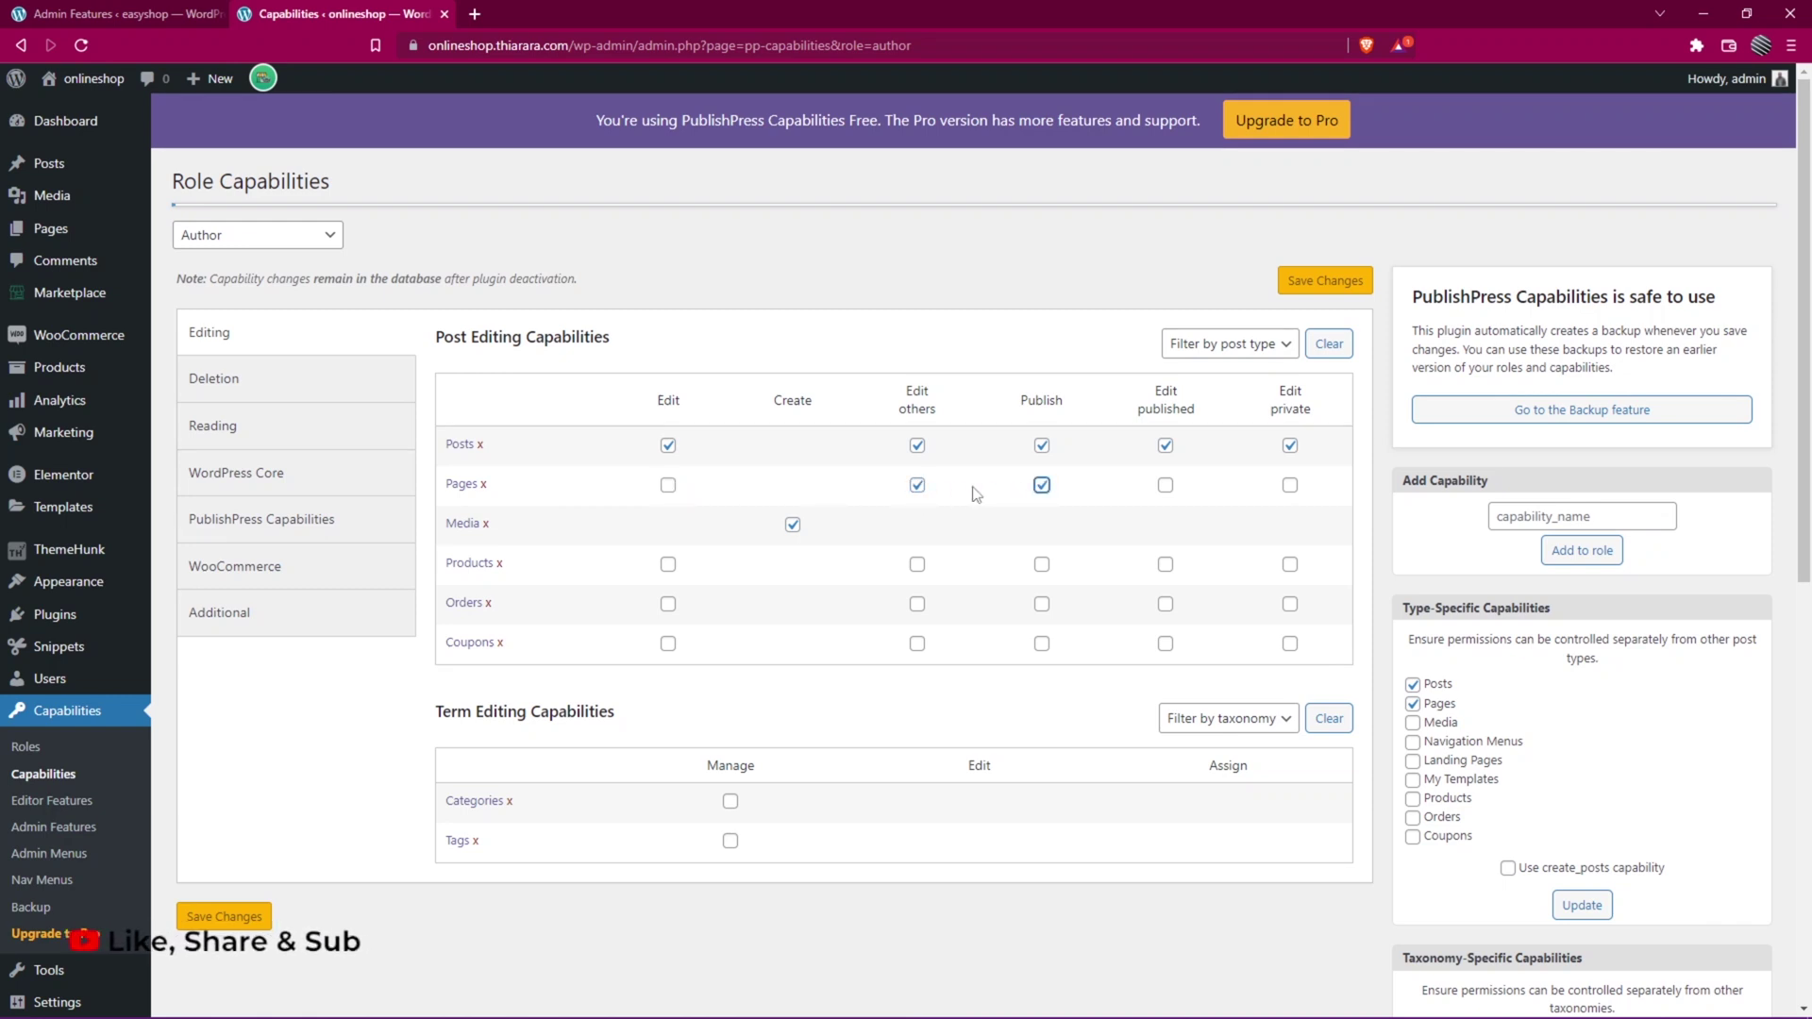
{"action": "left_click", "coordinate": [918, 485]}
{"action": "left_click", "coordinate": [1042, 486]}
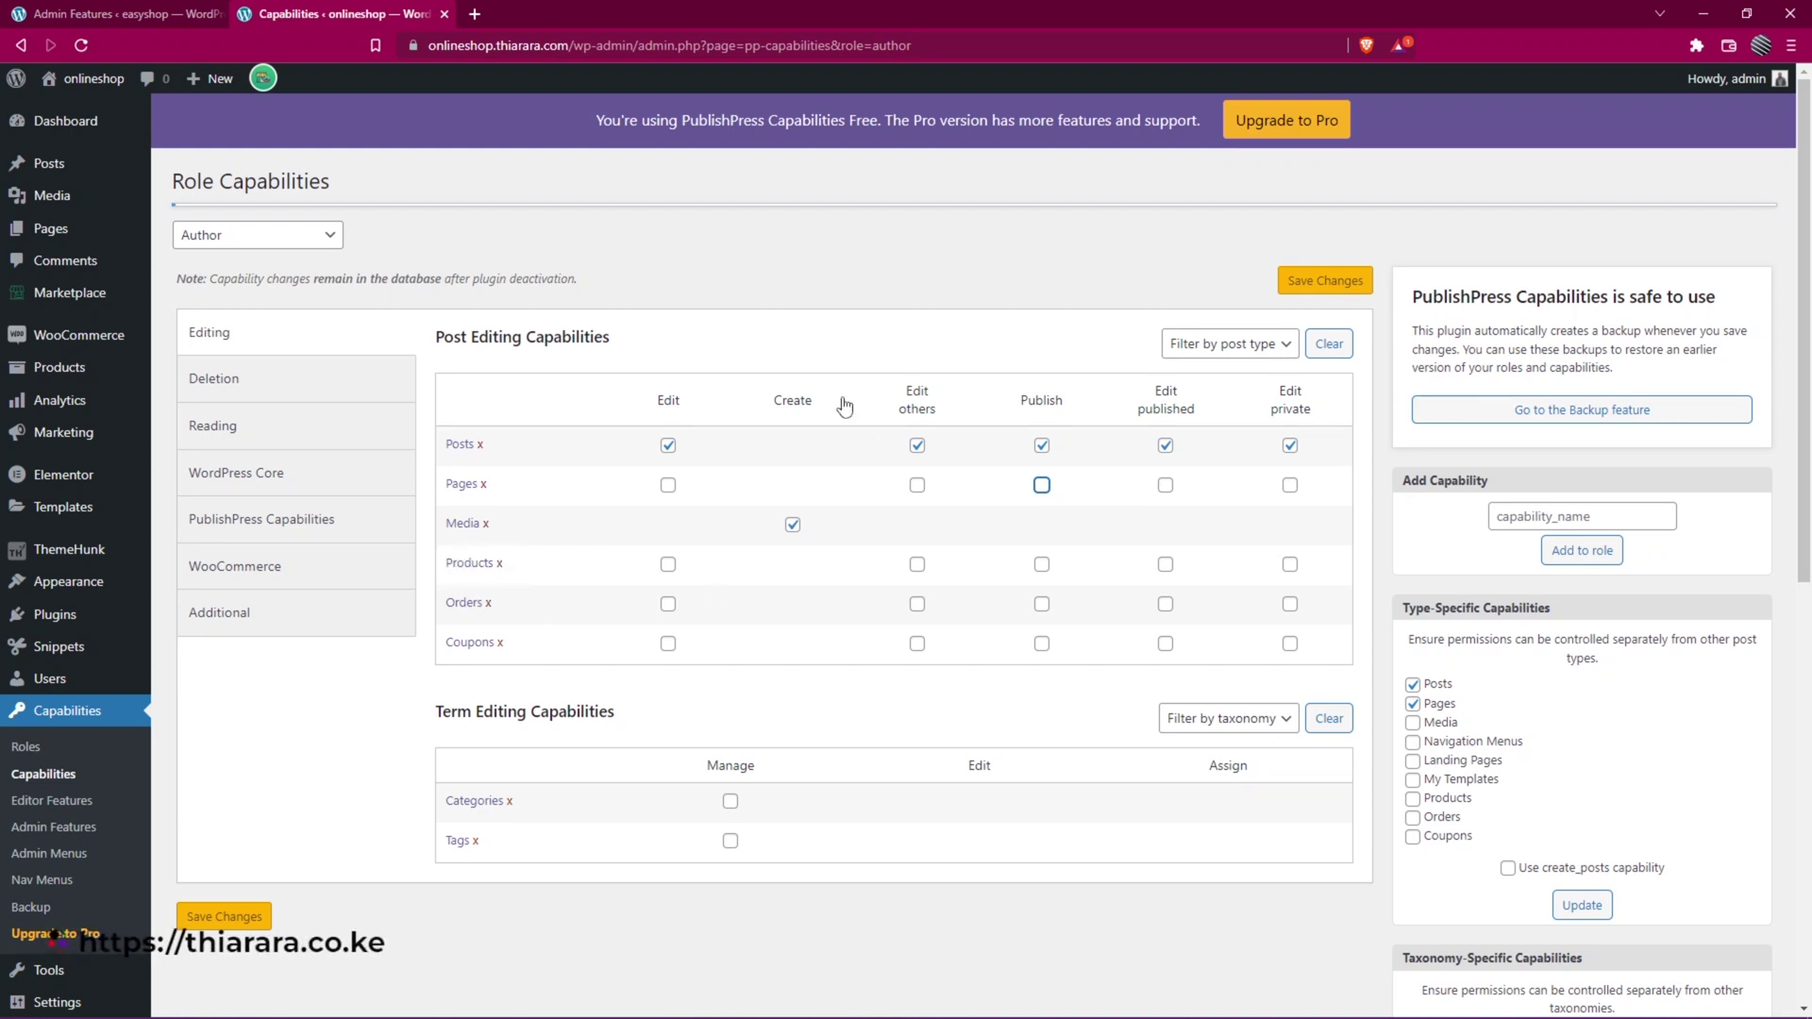
Allow the Author role to edit products and orders and to manage categories and tags, and save the changes
{"action": "left_click", "coordinate": [669, 566]}
{"action": "left_click", "coordinate": [669, 604]}
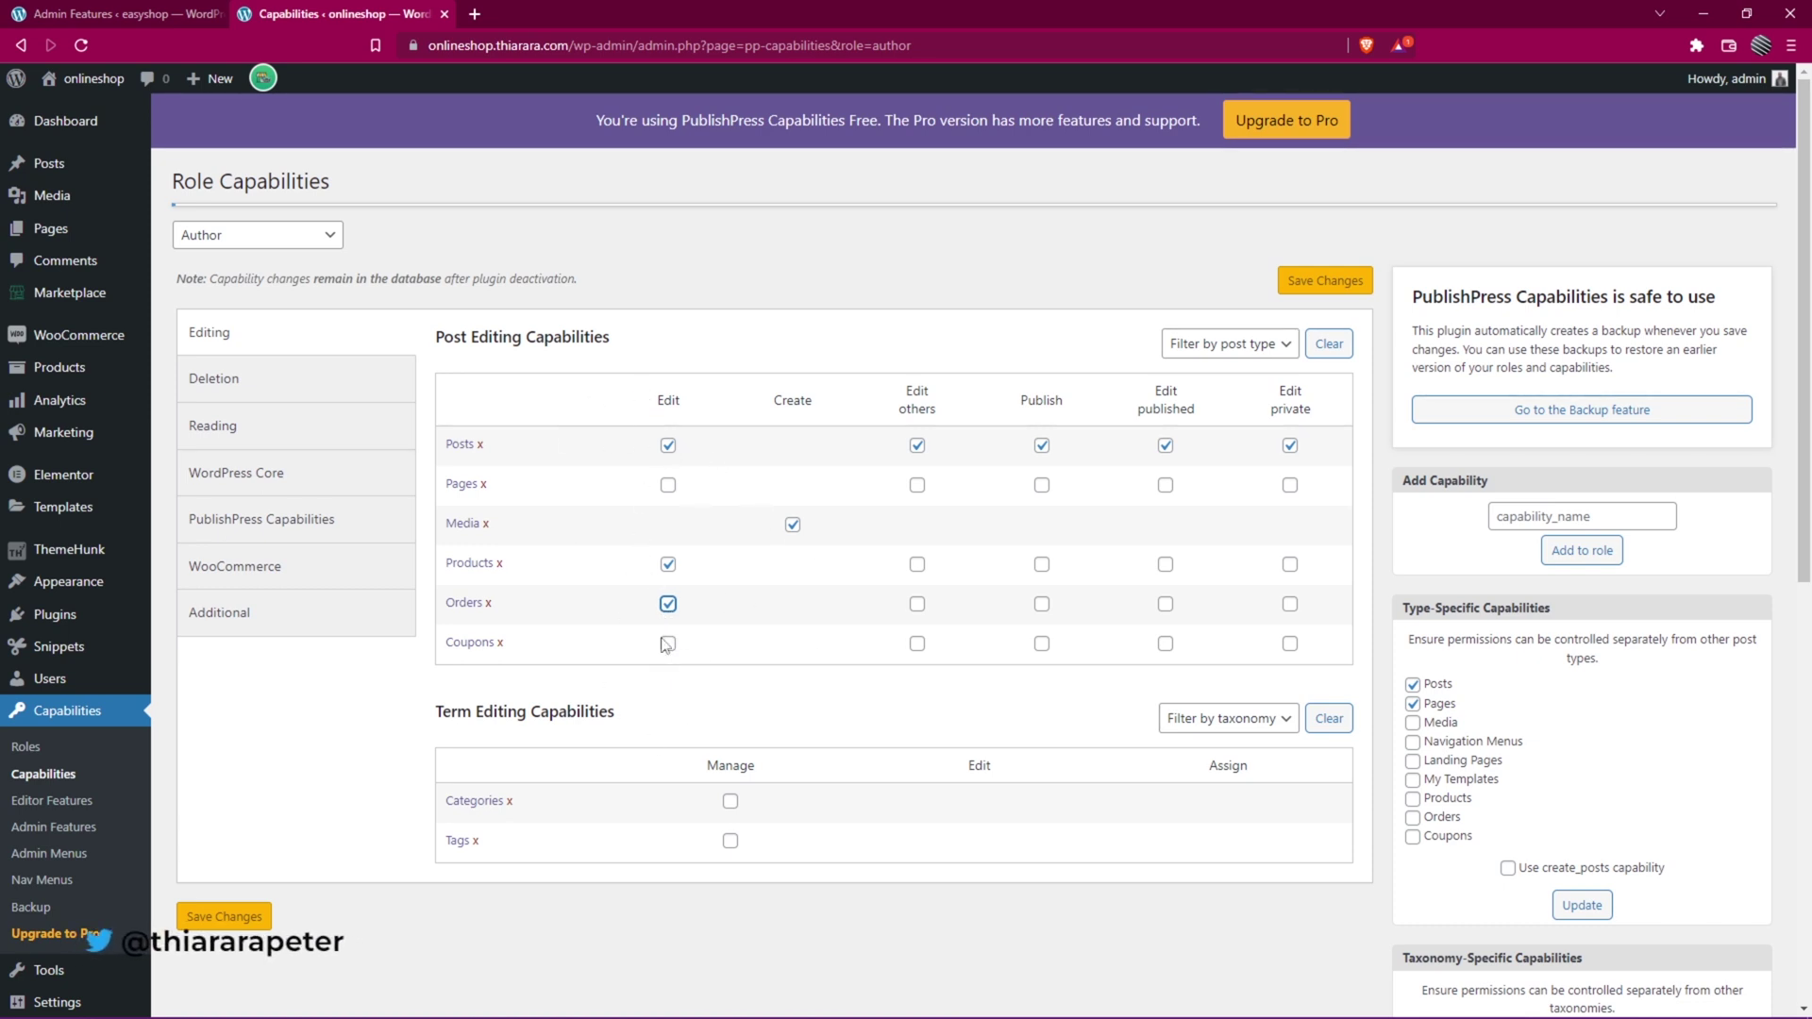
{"action": "triple_click", "coordinate": [460, 719]}
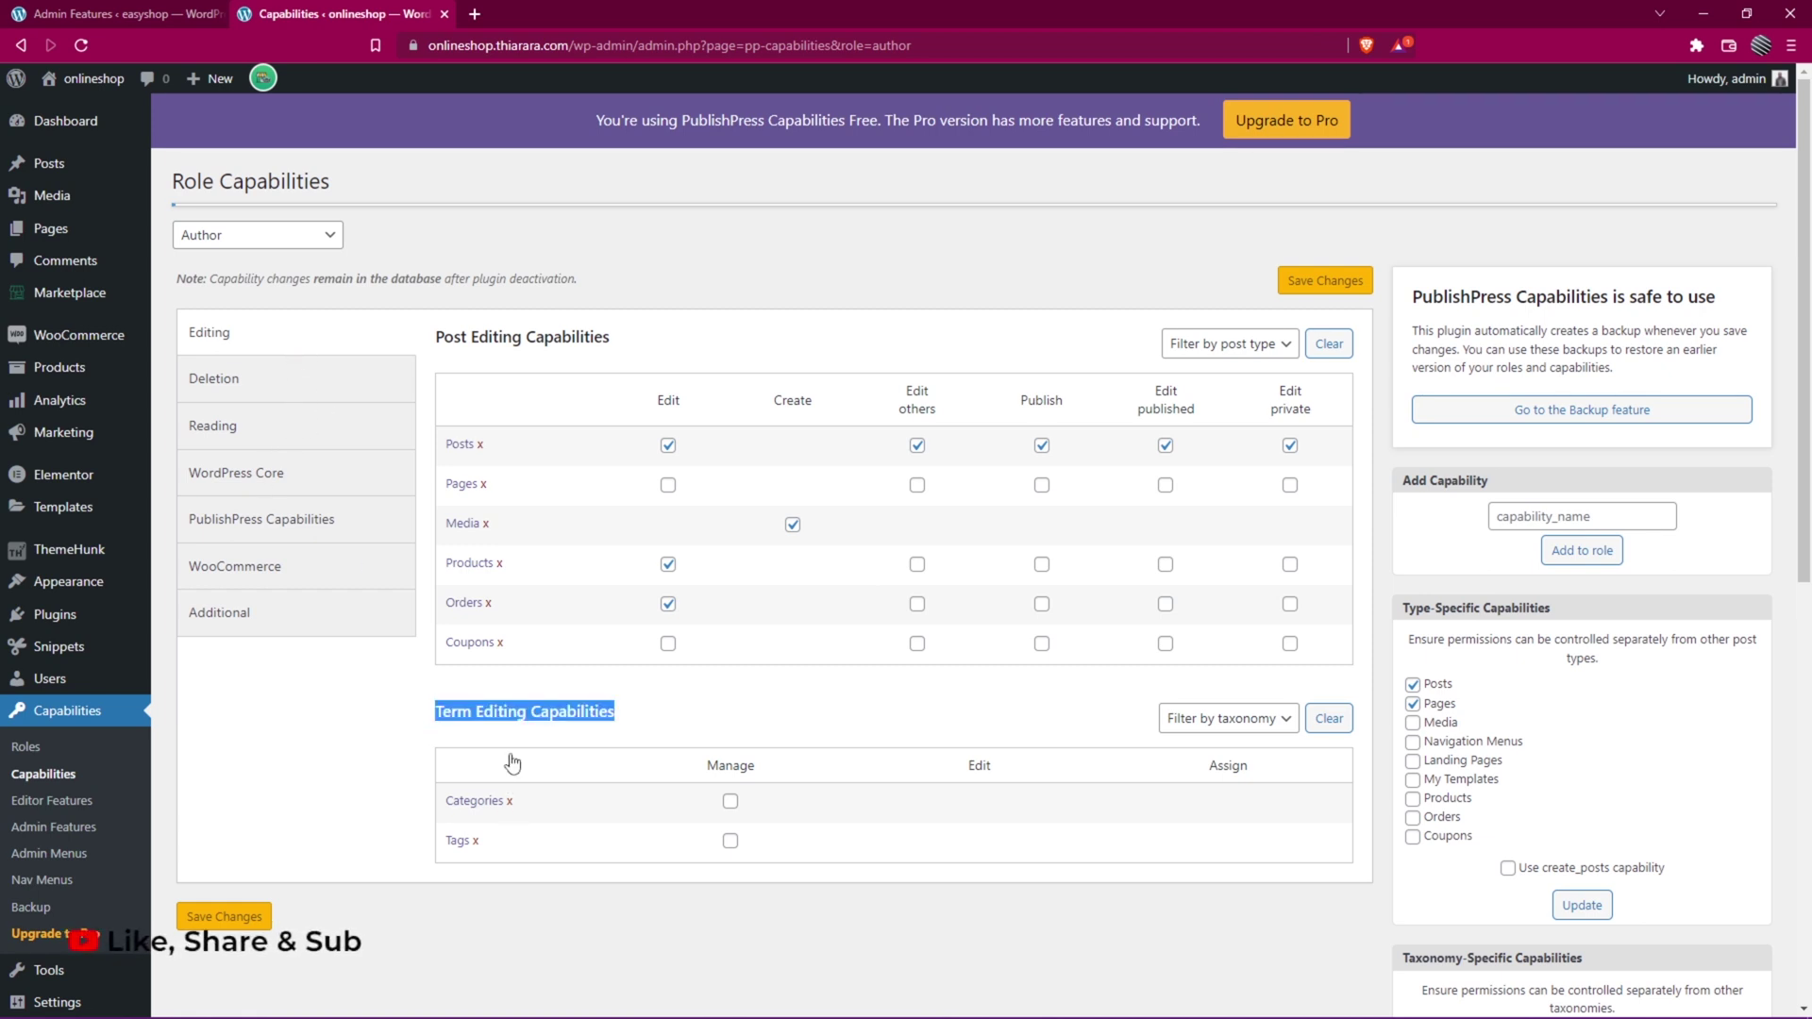
{"action": "left_click", "coordinate": [645, 727]}
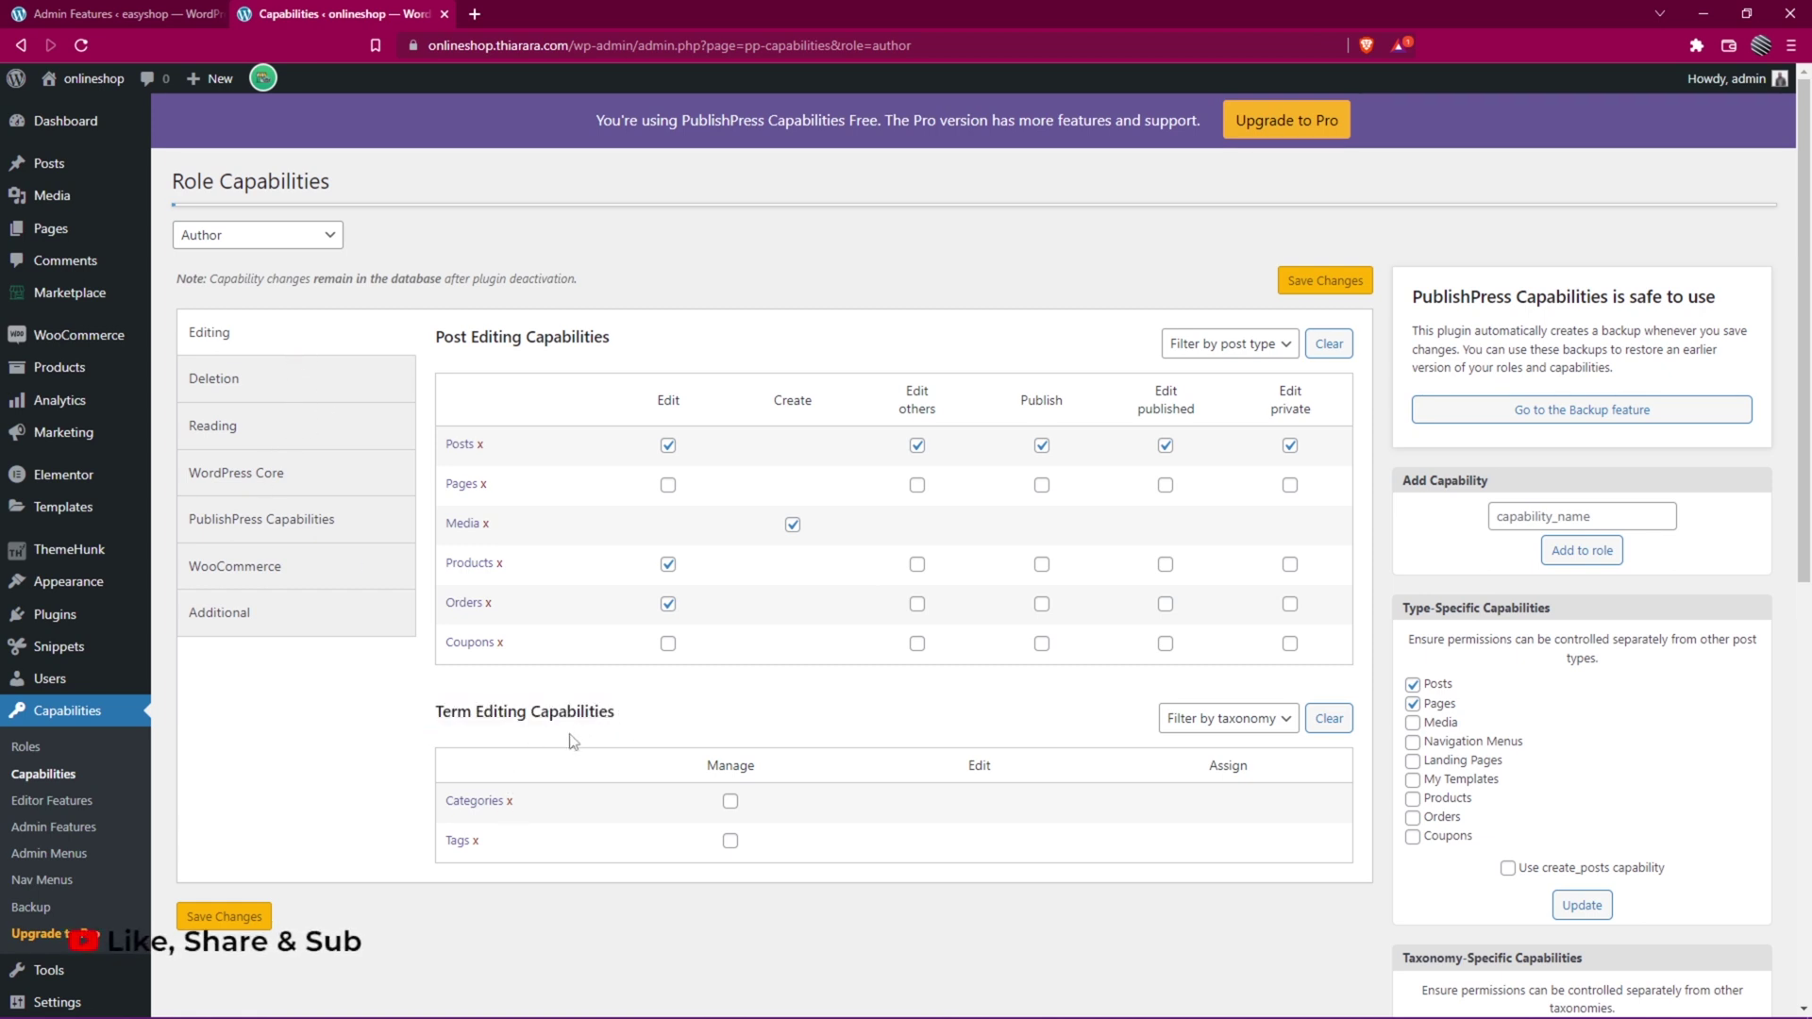
{"action": "left_click", "coordinate": [730, 801]}
{"action": "left_click", "coordinate": [731, 841]}
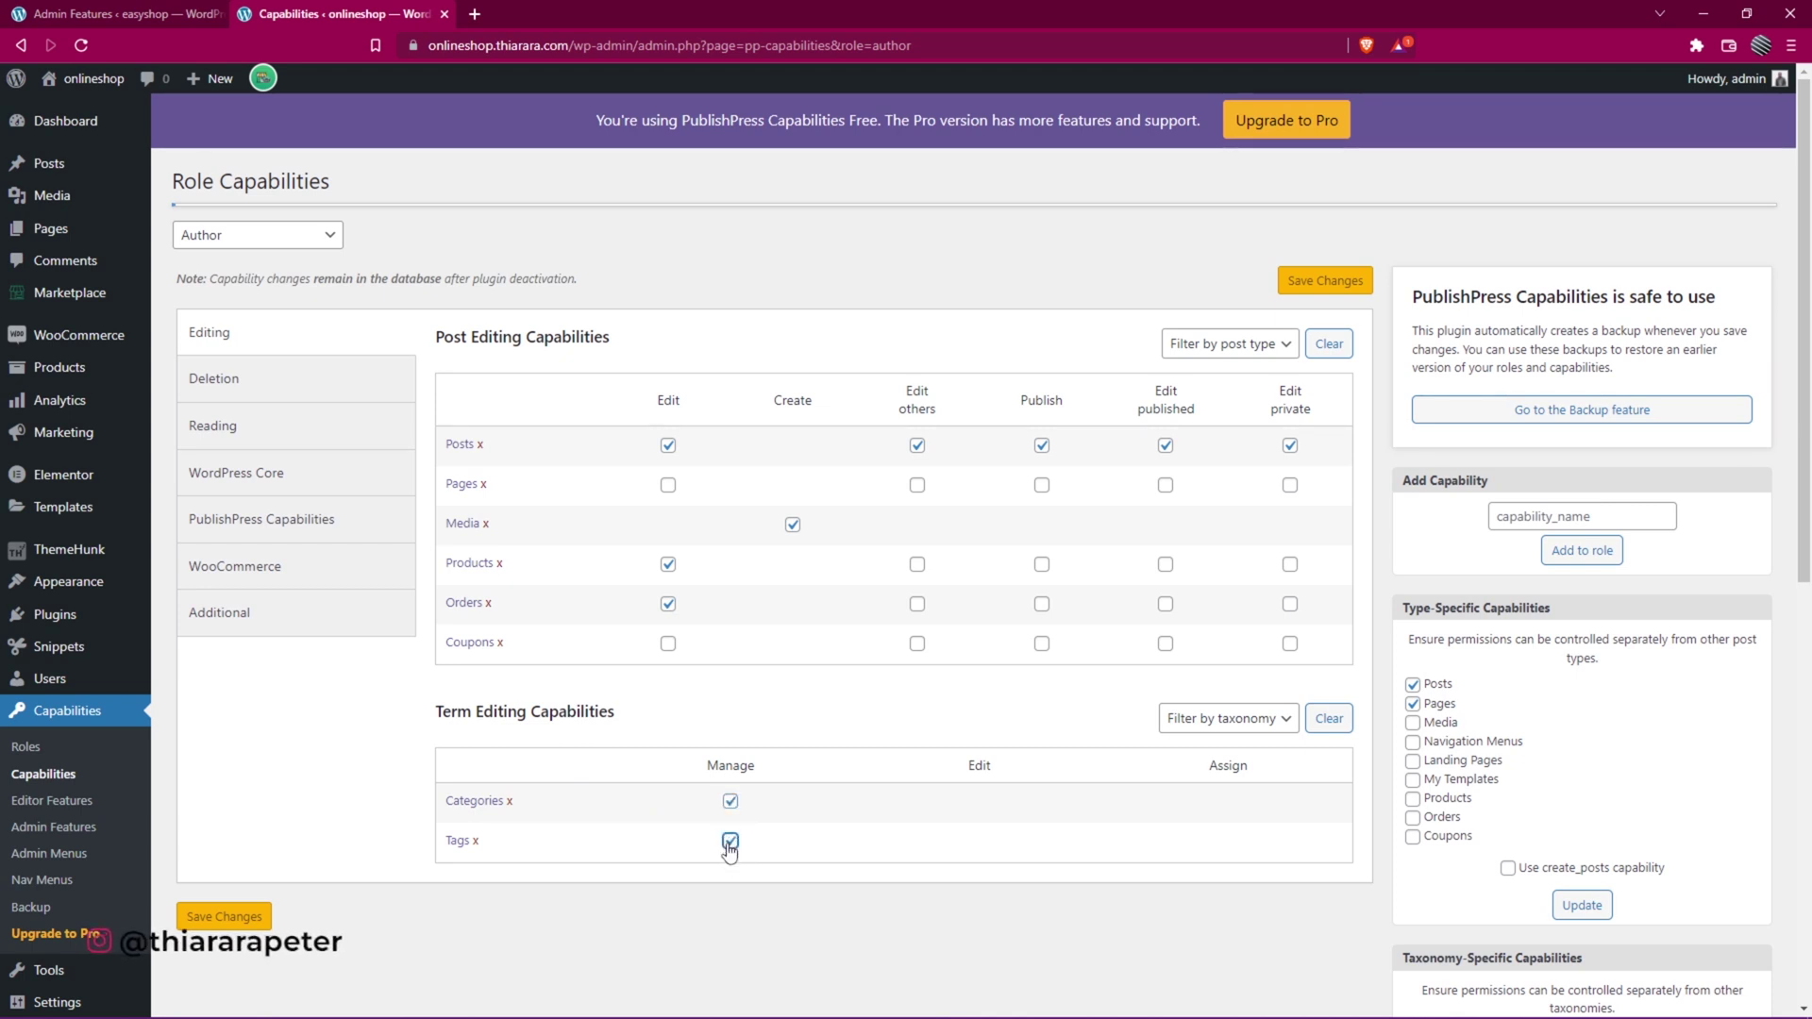
{"action": "left_click", "coordinate": [253, 923]}
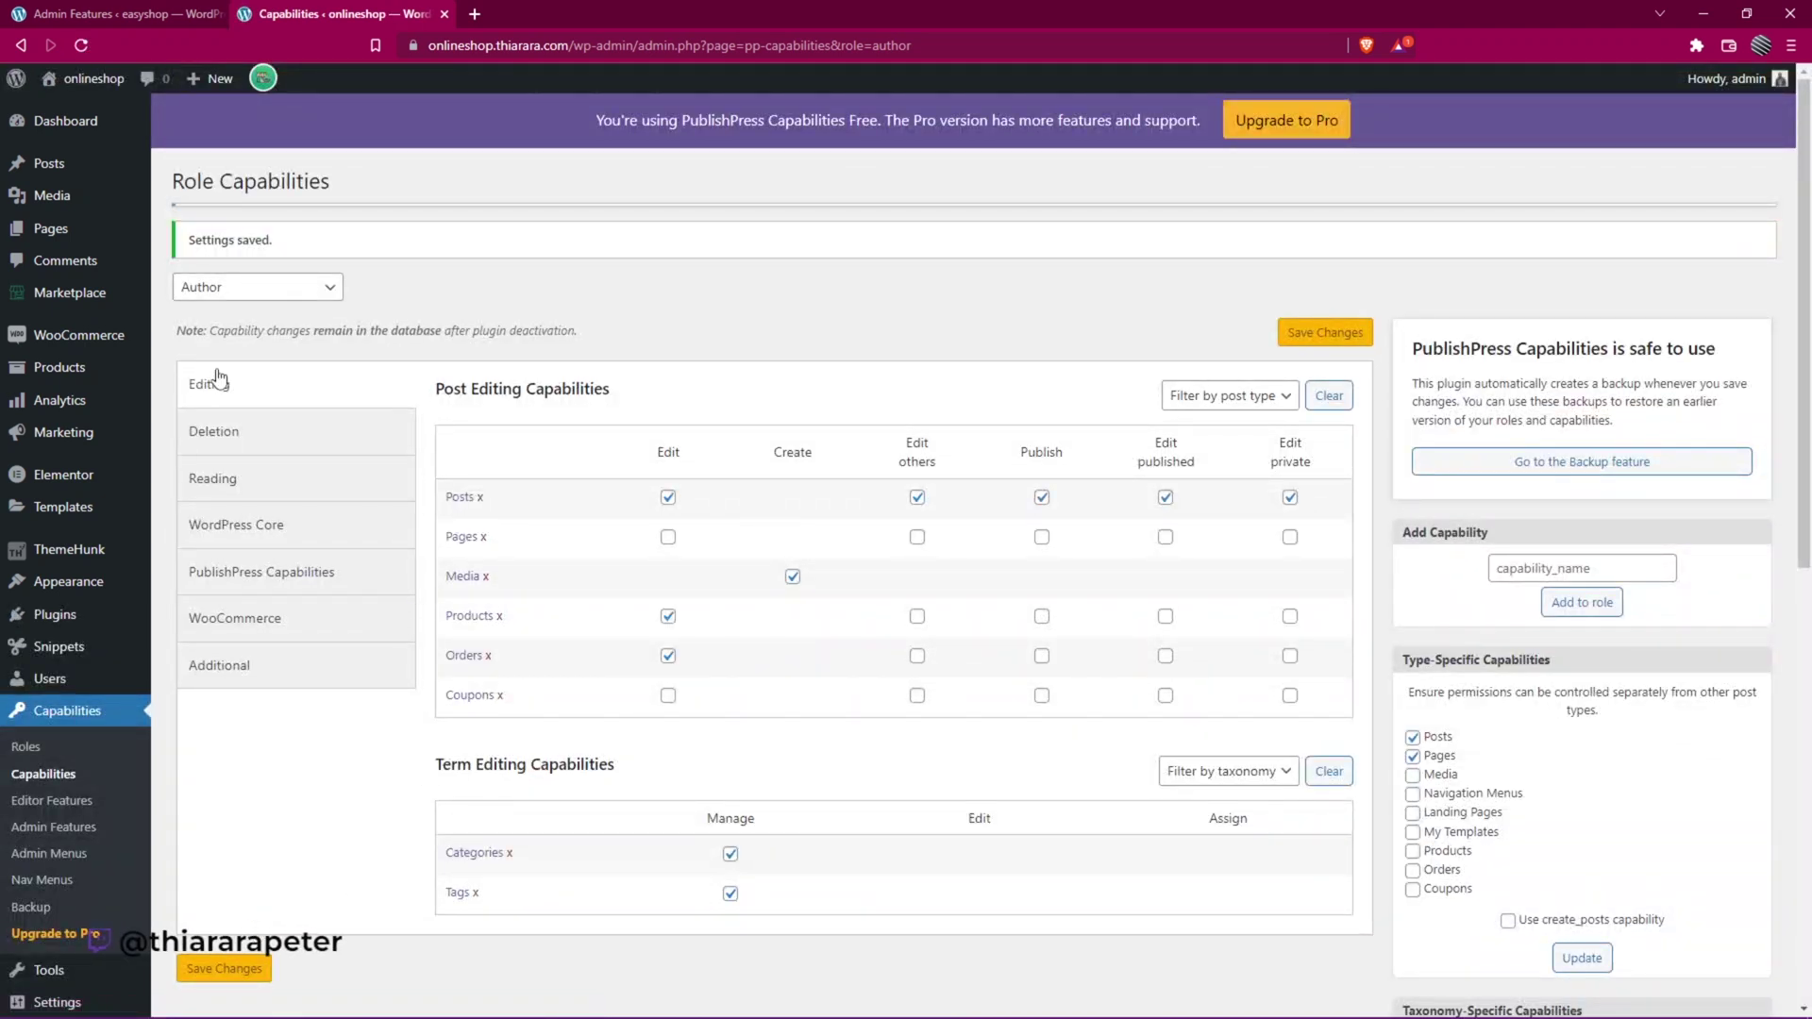
Review the Author role's deletion, reading and WordPress Core capabilities, and save the settings
{"action": "left_click", "coordinate": [214, 432]}
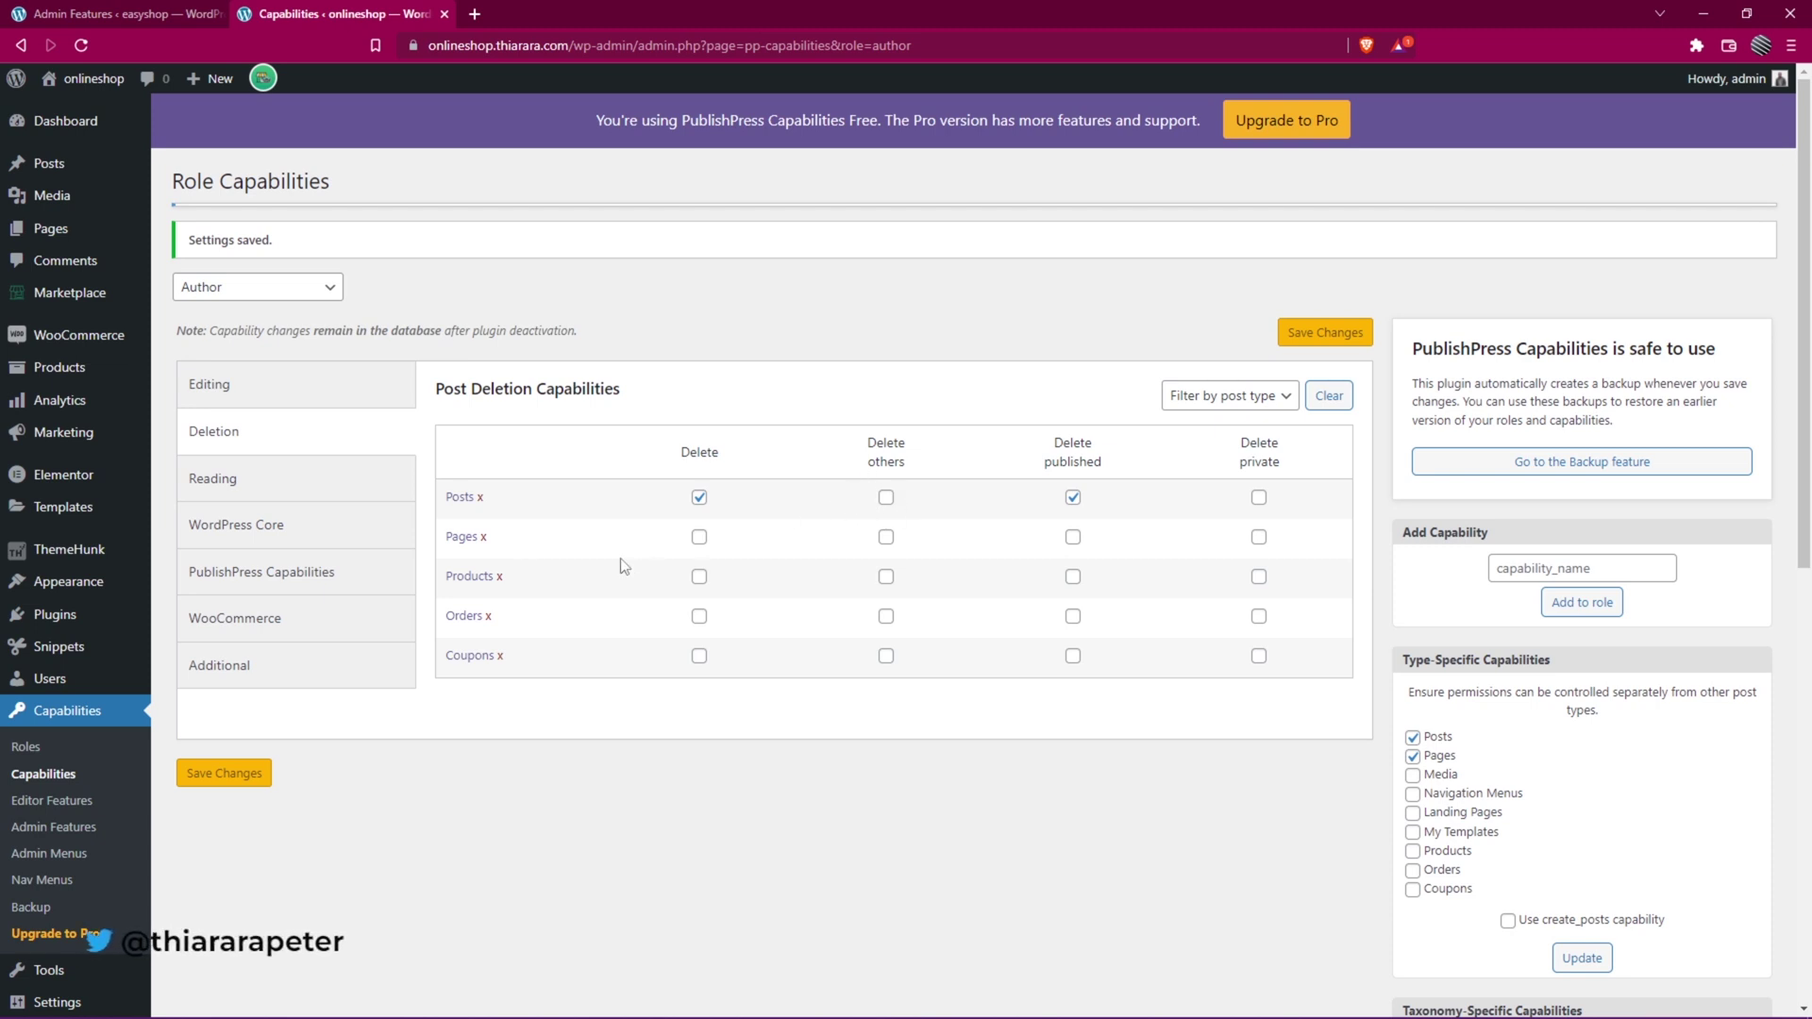
{"action": "left_click_drag", "start_coordinate": [448, 549], "coordinate": [489, 537]}
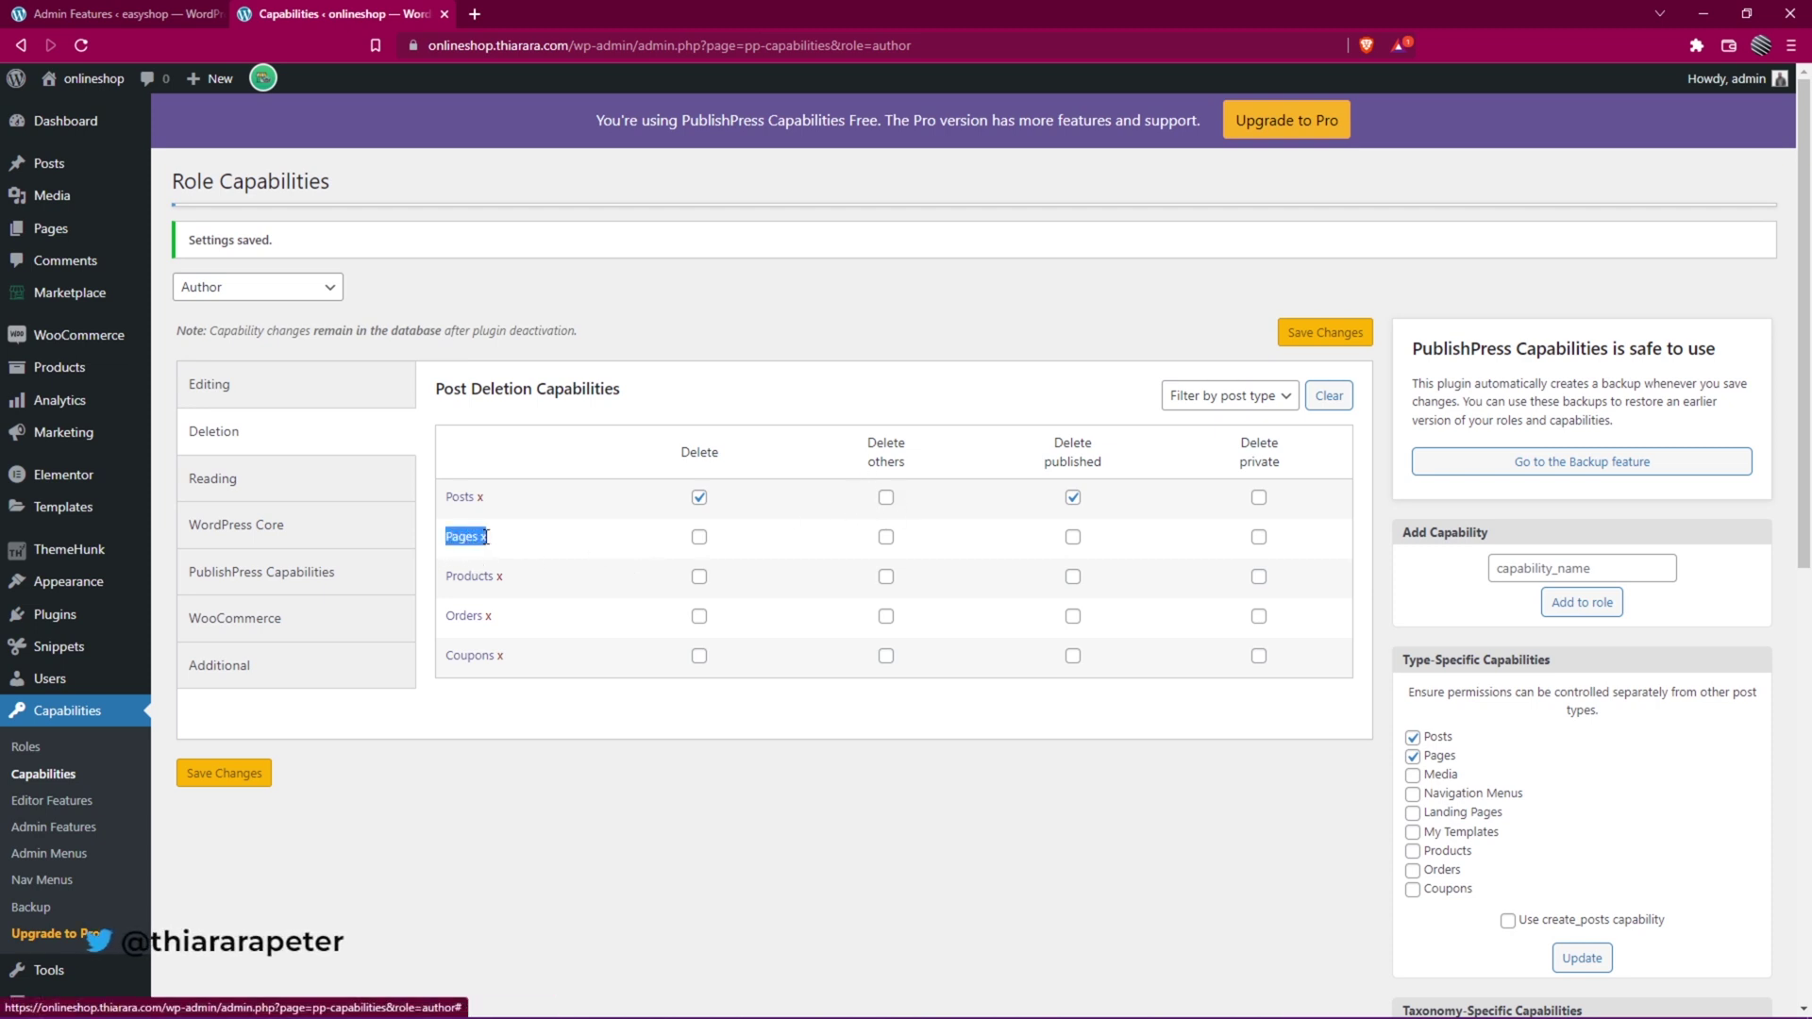
{"action": "left_click", "coordinate": [244, 487]}
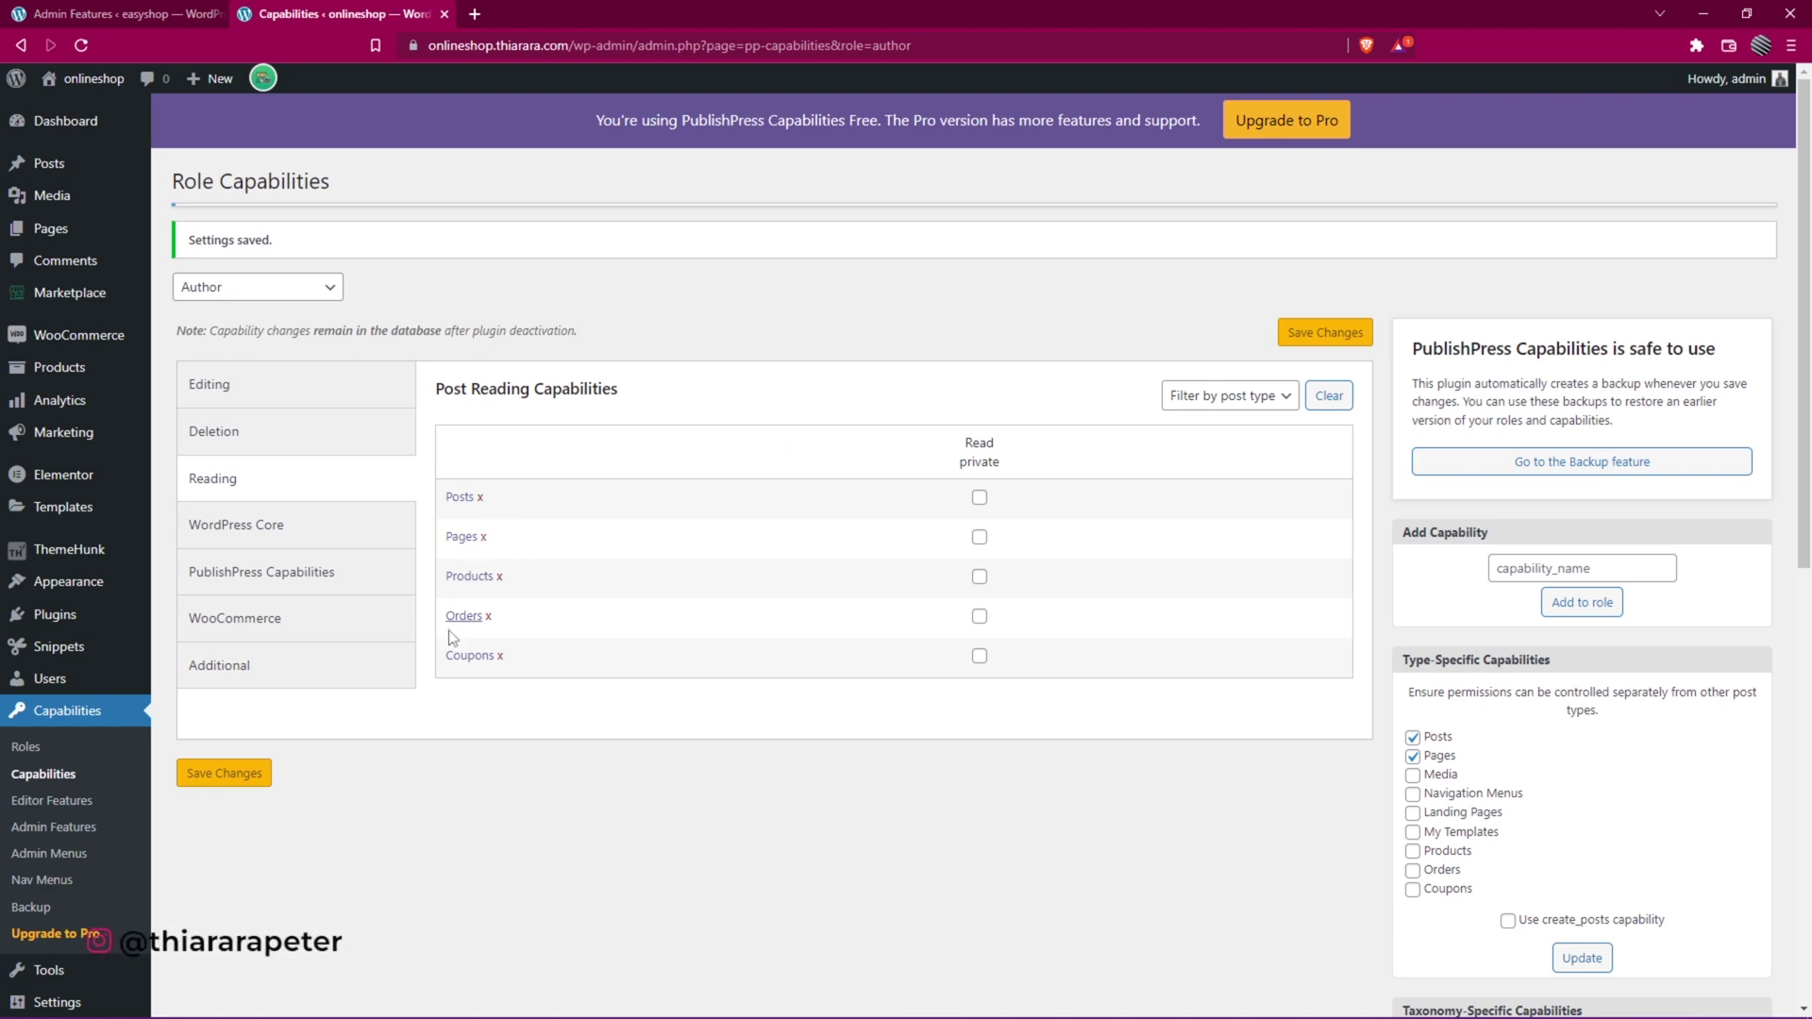
{"action": "left_click", "coordinate": [270, 532]}
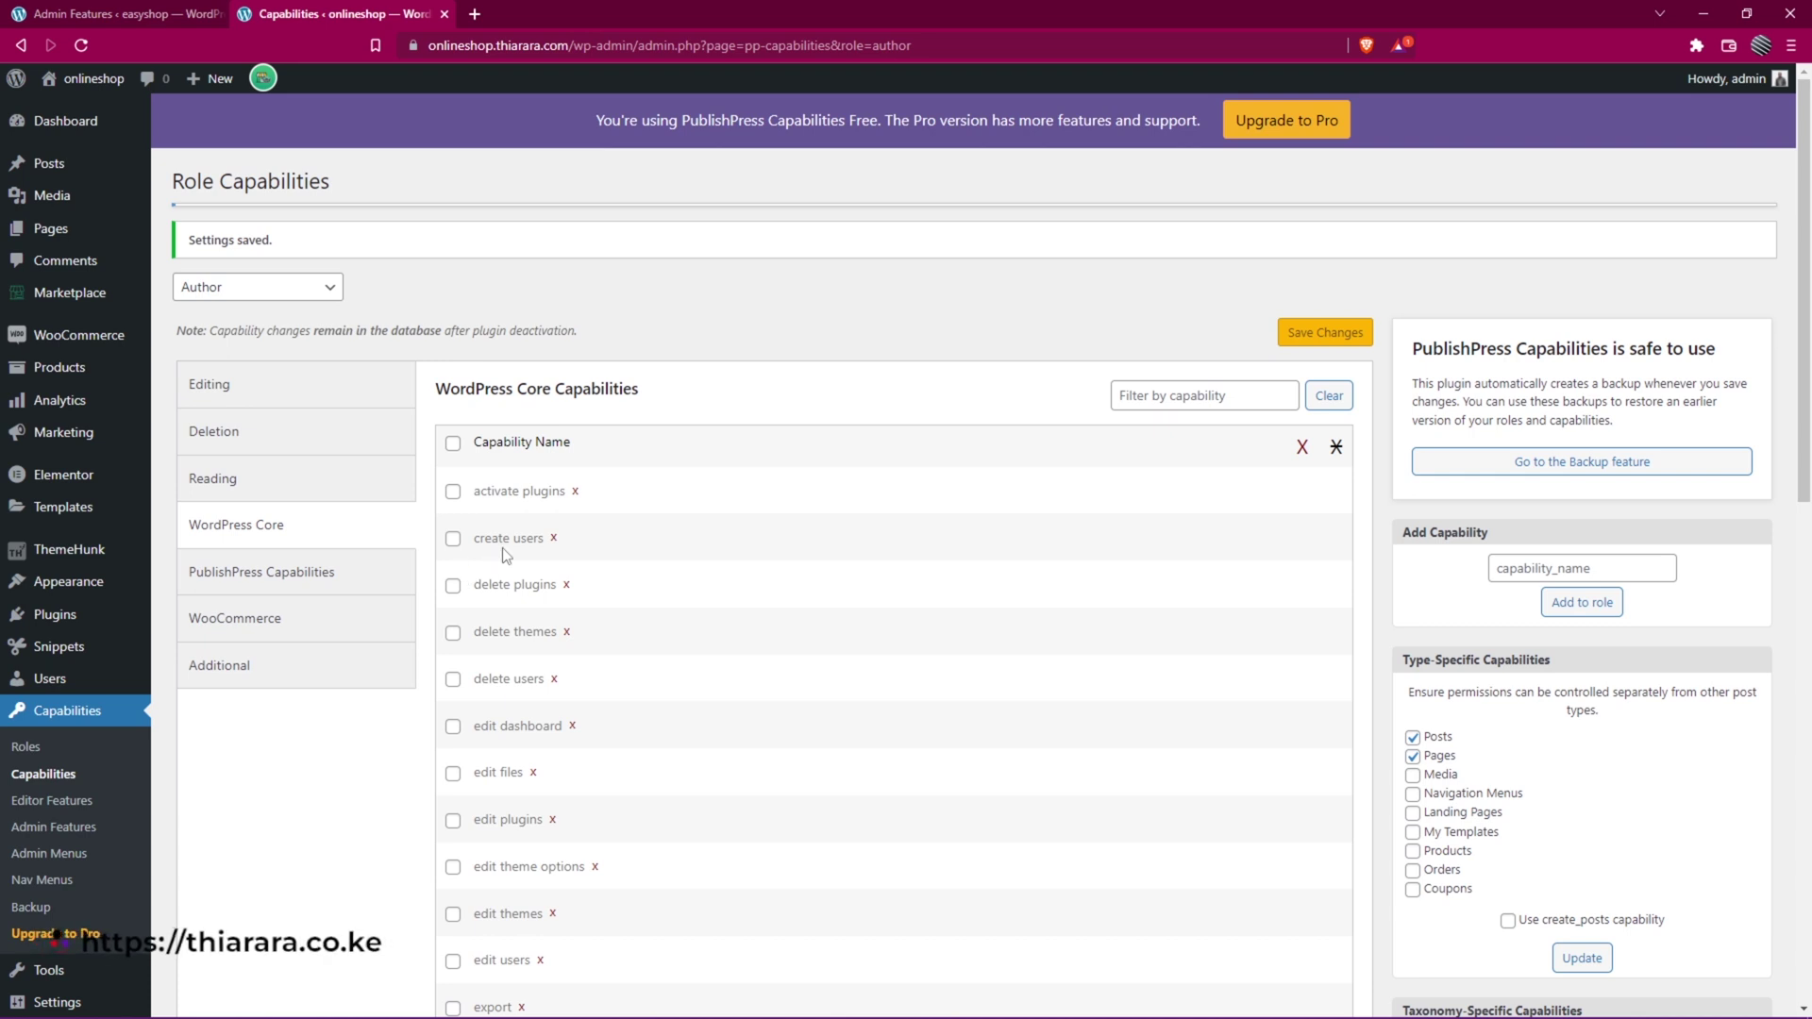
{"action": "scroll", "coordinate": [520, 510], "scroll_direction": "down", "scroll_amount": 1}
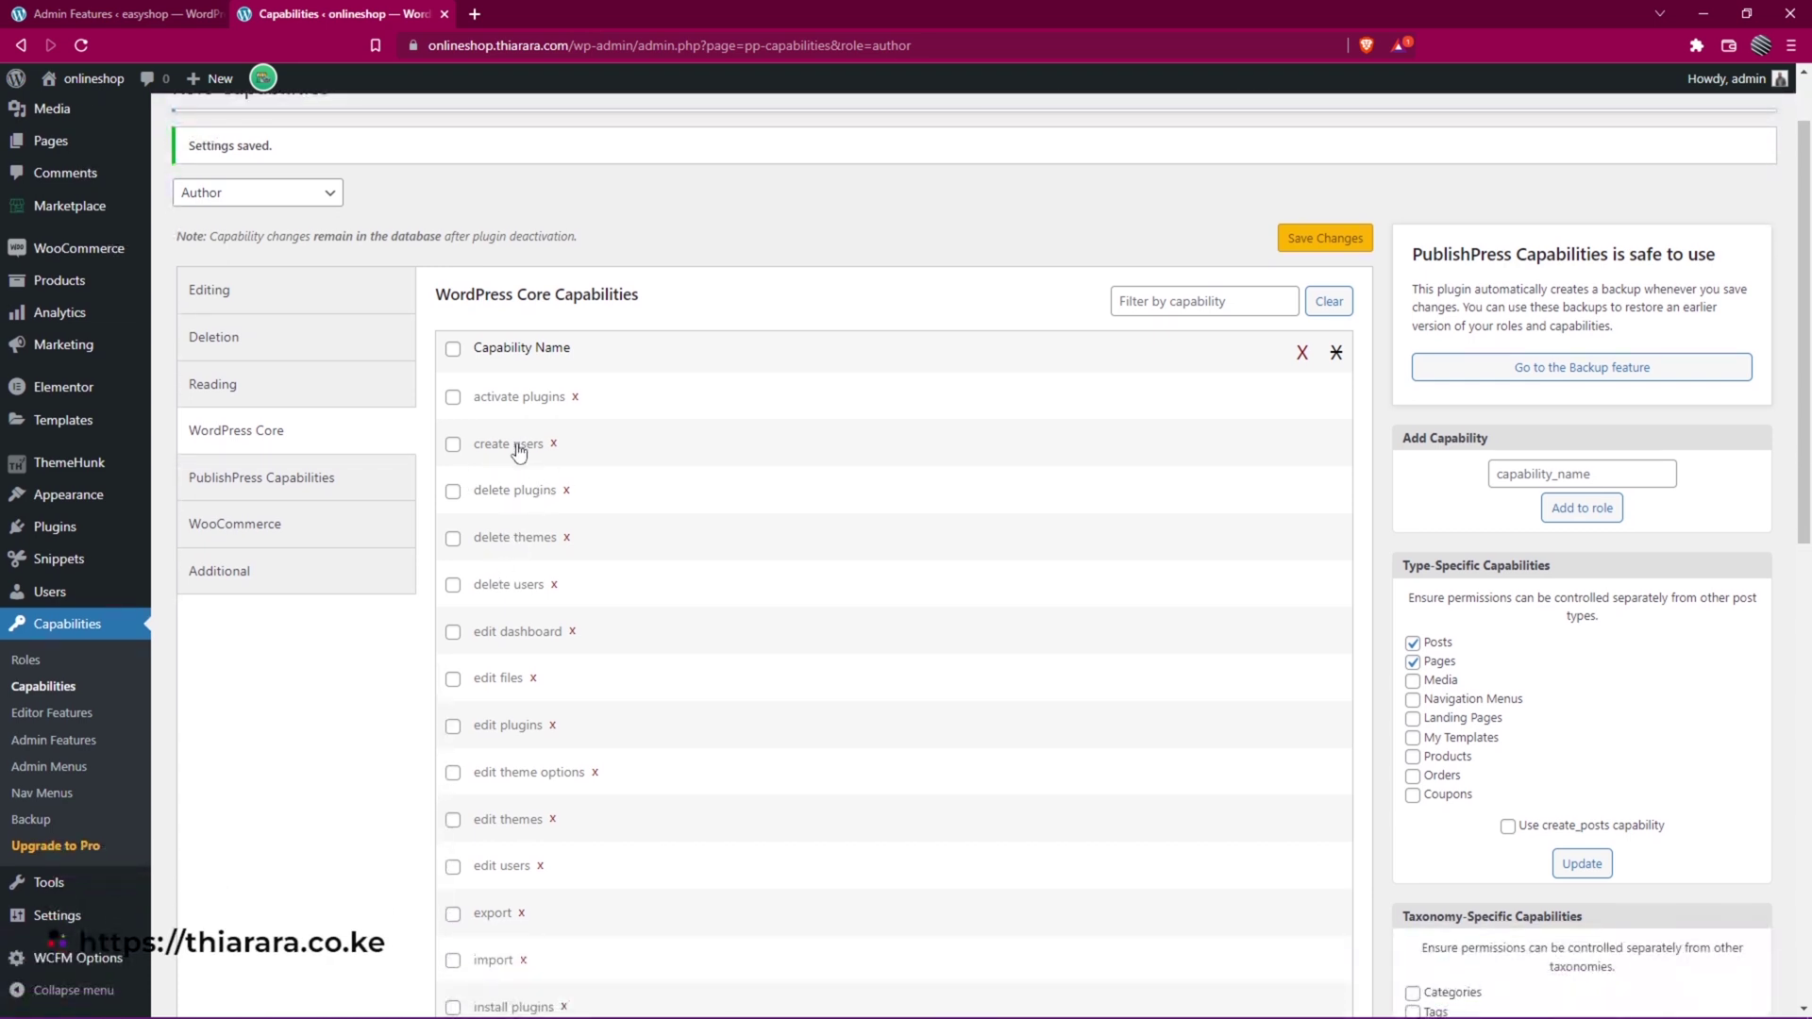
{"action": "scroll", "coordinate": [505, 791], "scroll_direction": "down", "scroll_amount": 6}
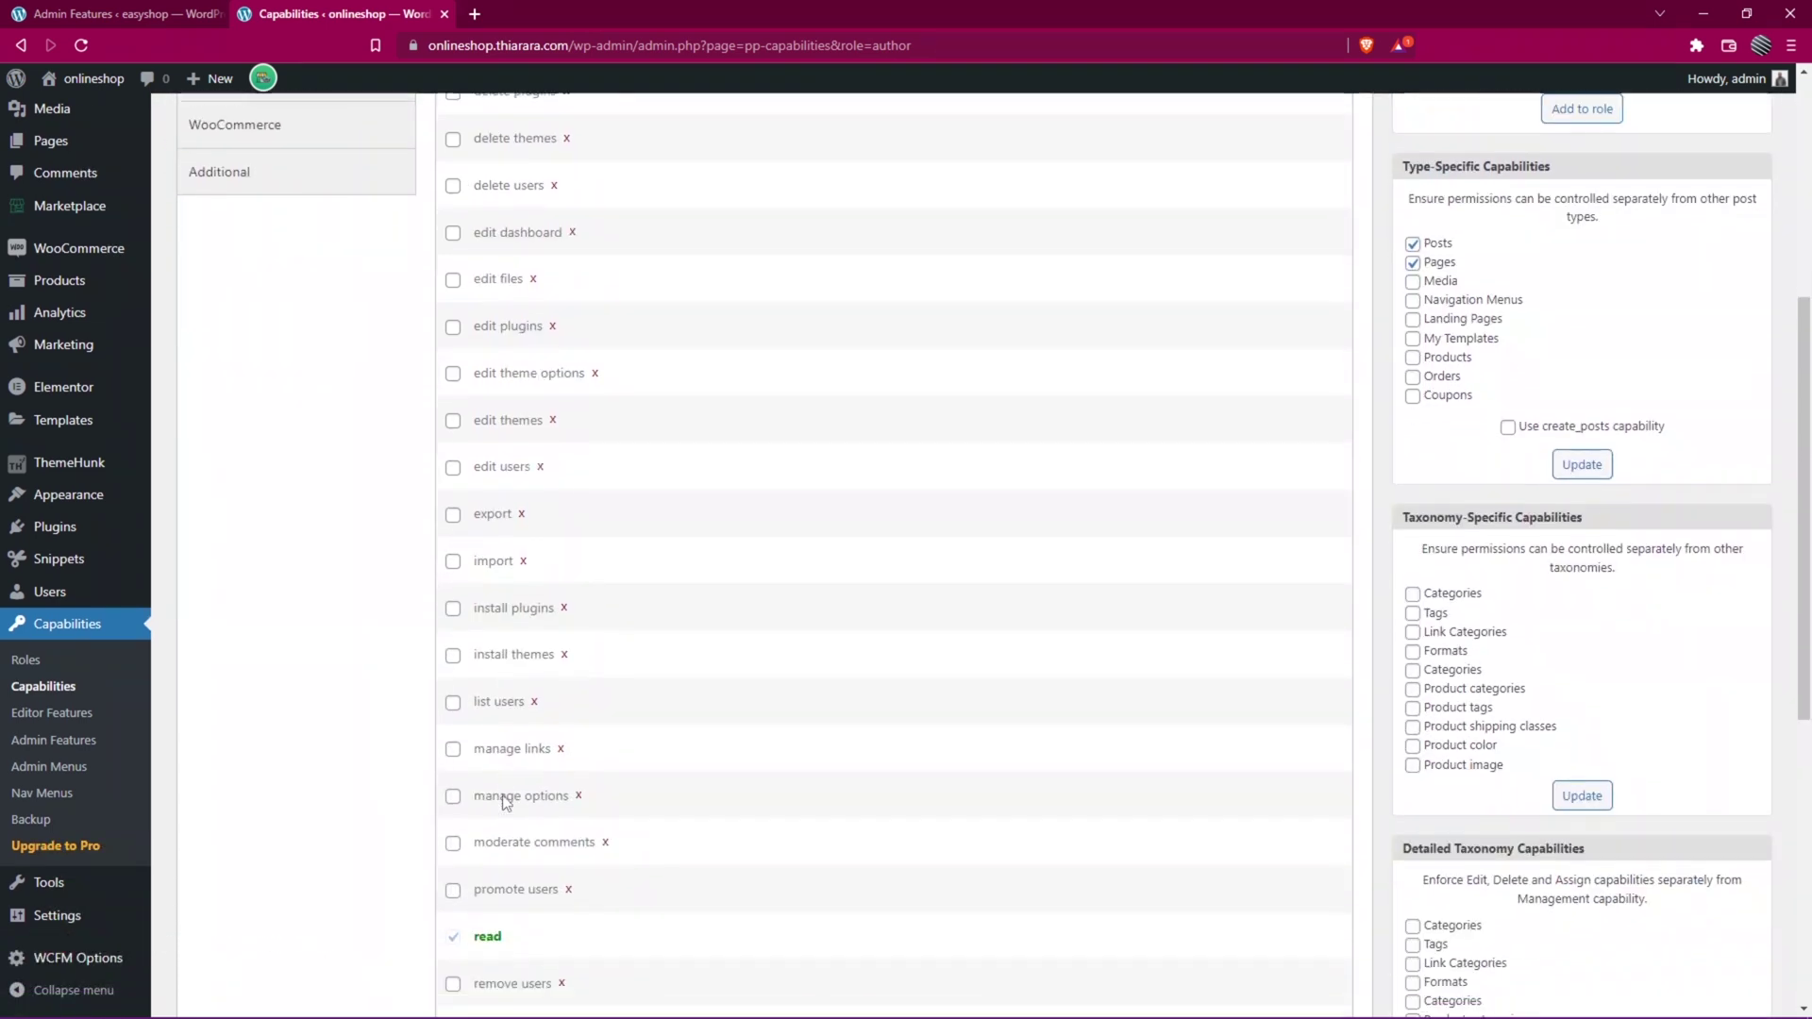
{"action": "scroll", "coordinate": [505, 797], "scroll_direction": "down", "scroll_amount": 3}
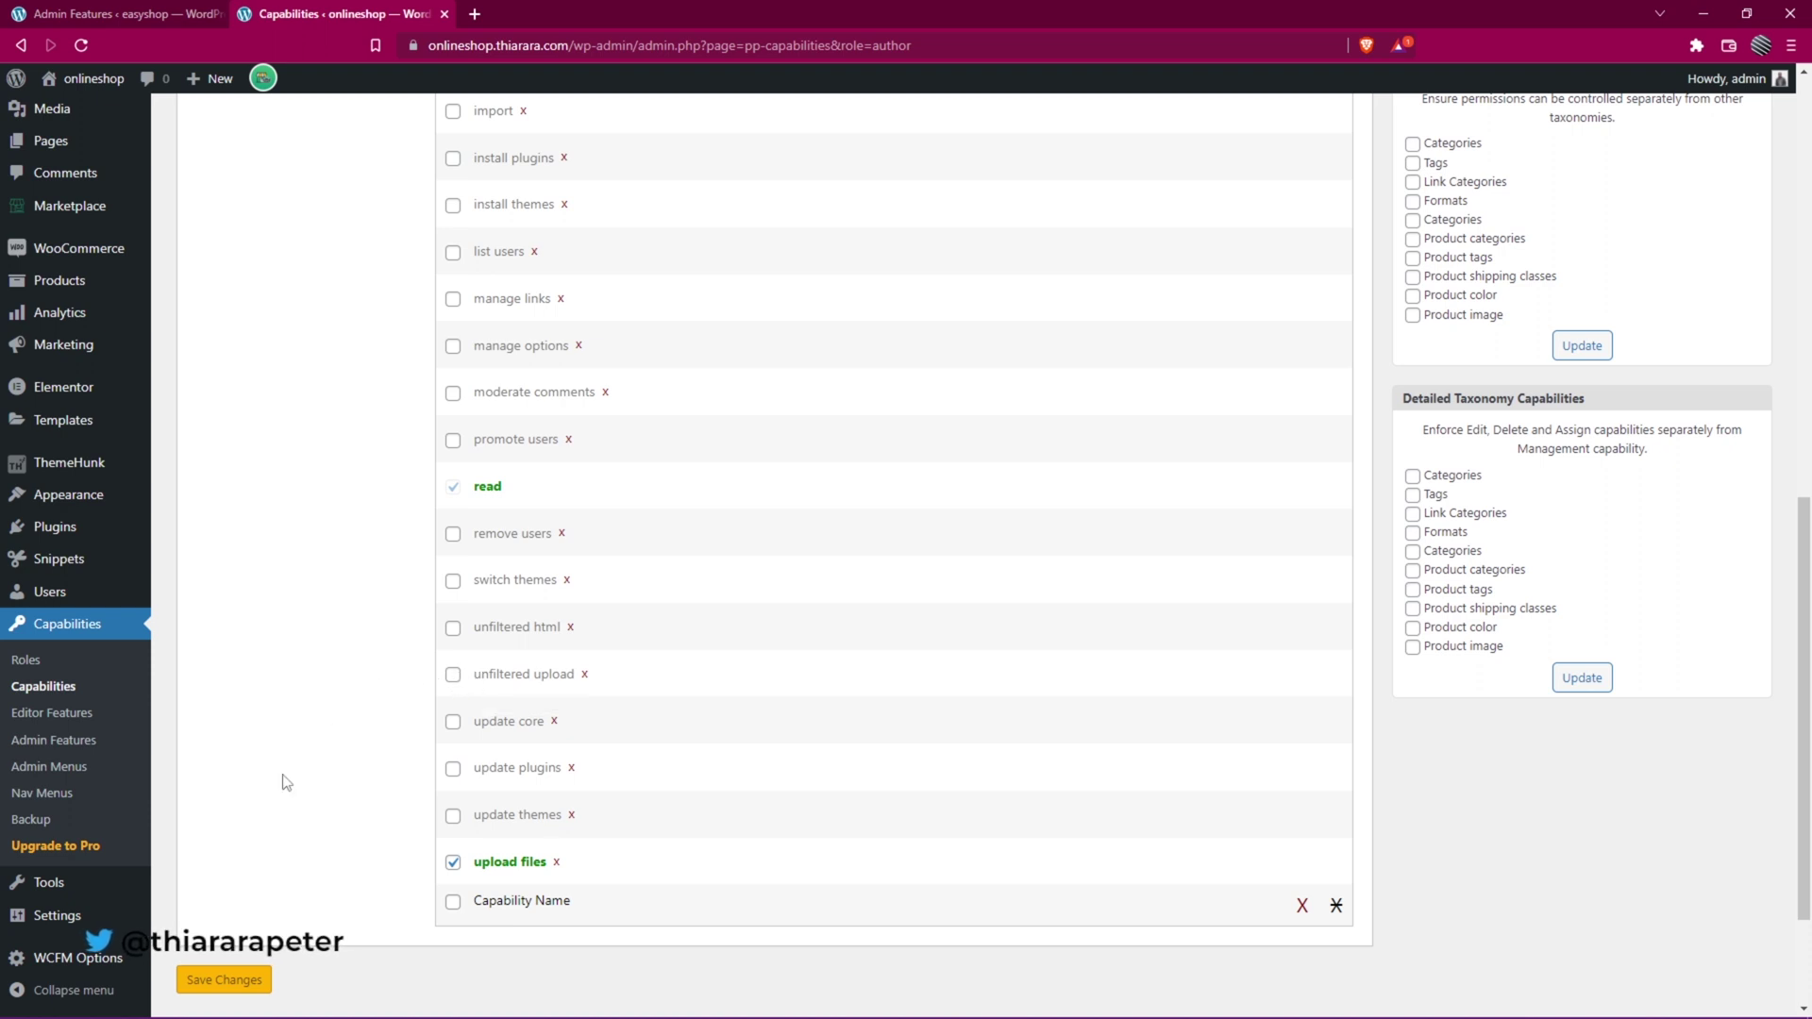
{"action": "left_click", "coordinate": [236, 982]}
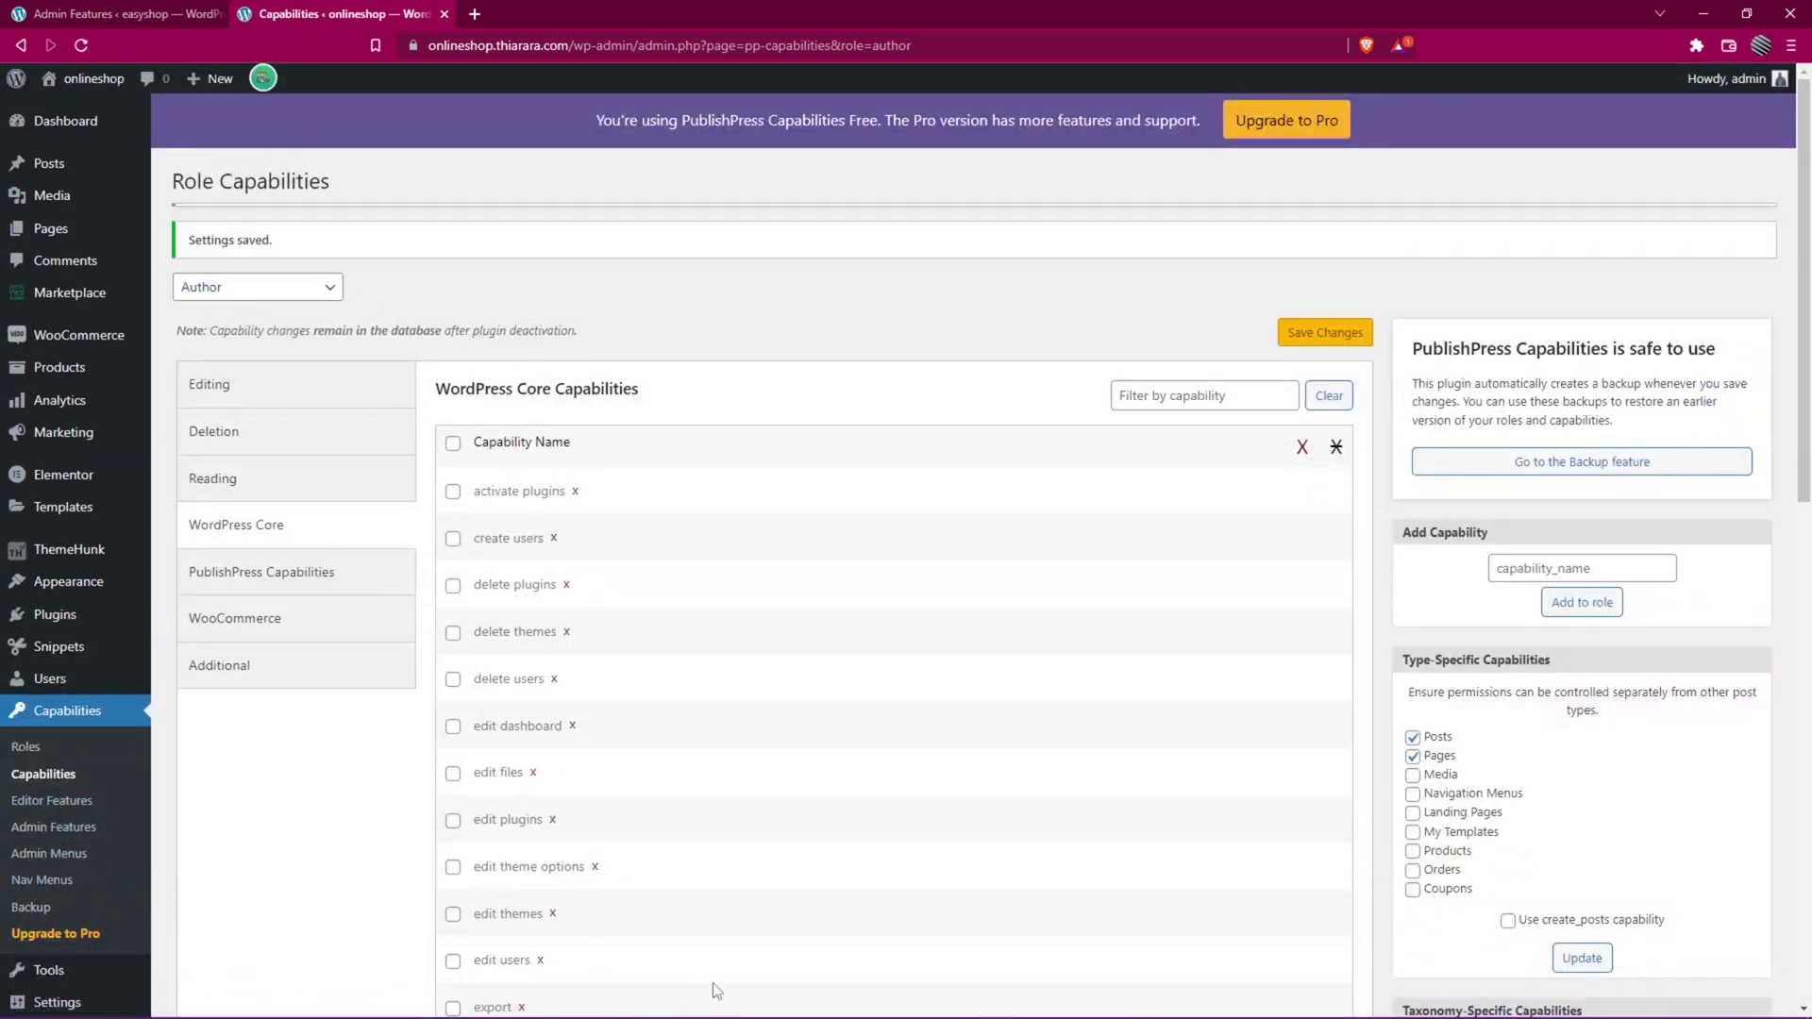
View the capabilities of the Contributor role and open the editor feature restrictions
{"action": "left_click", "coordinate": [256, 286]}
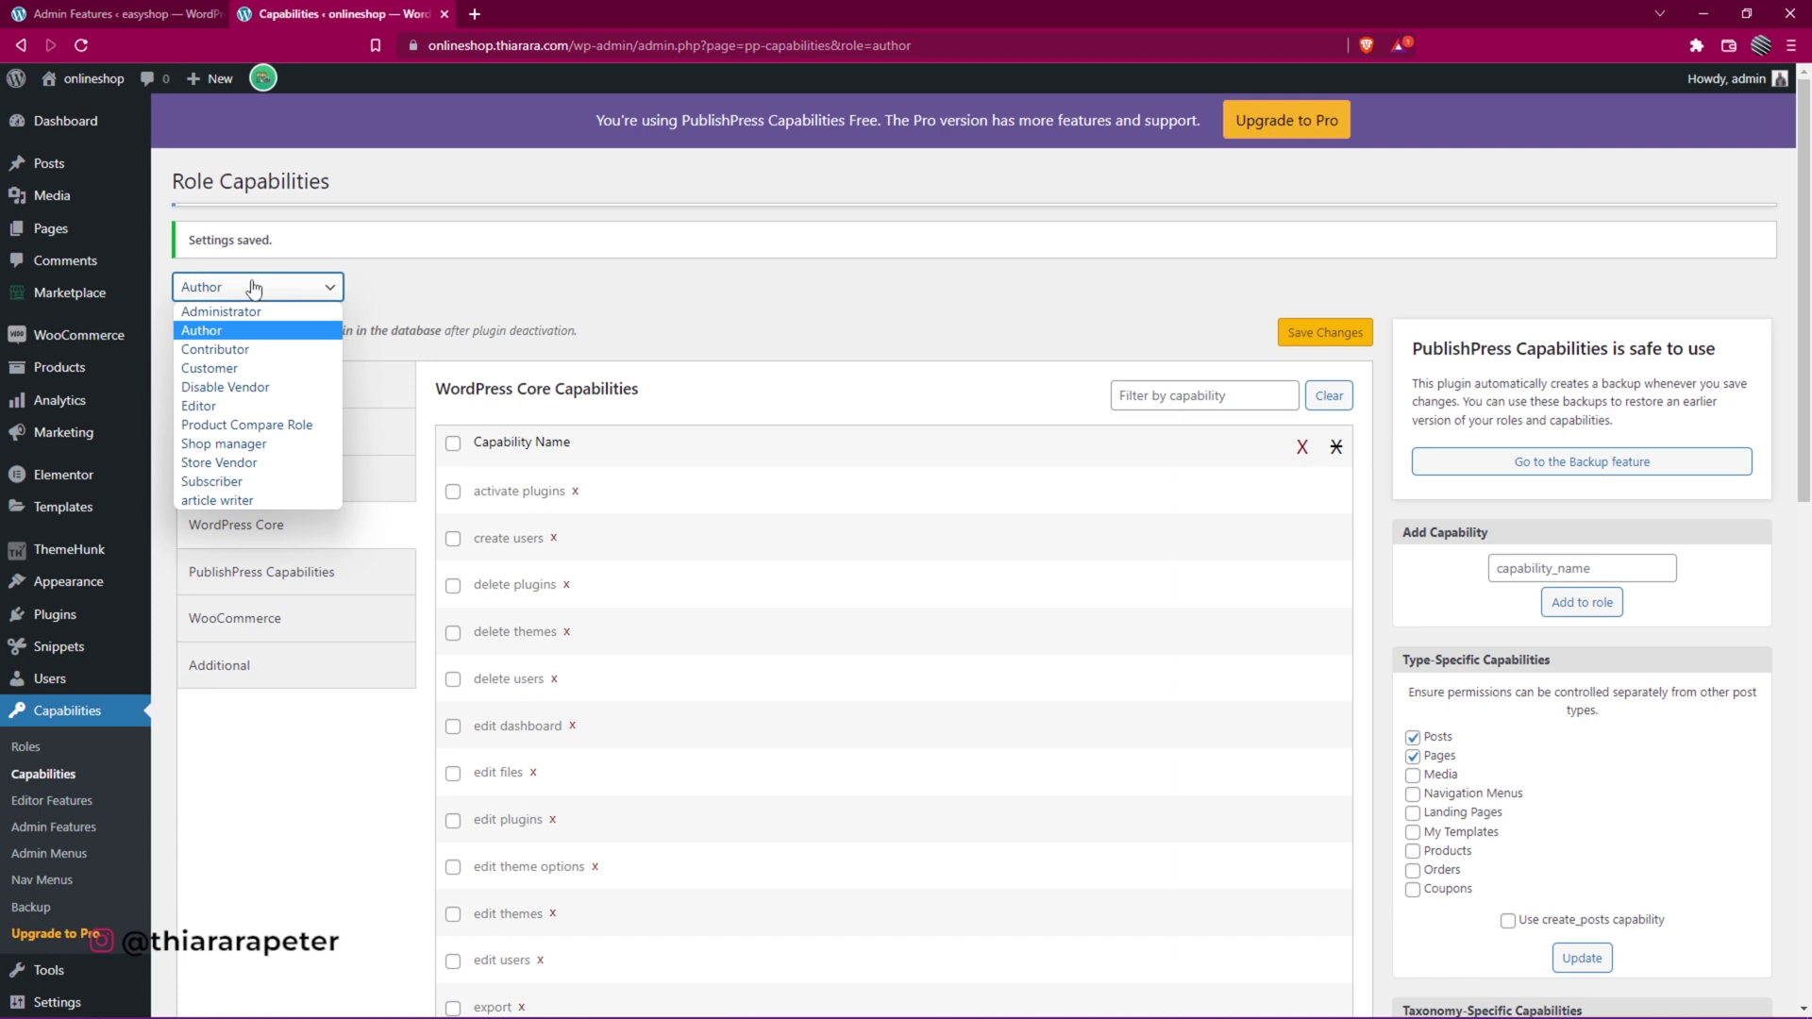
{"action": "left_click", "coordinate": [250, 350]}
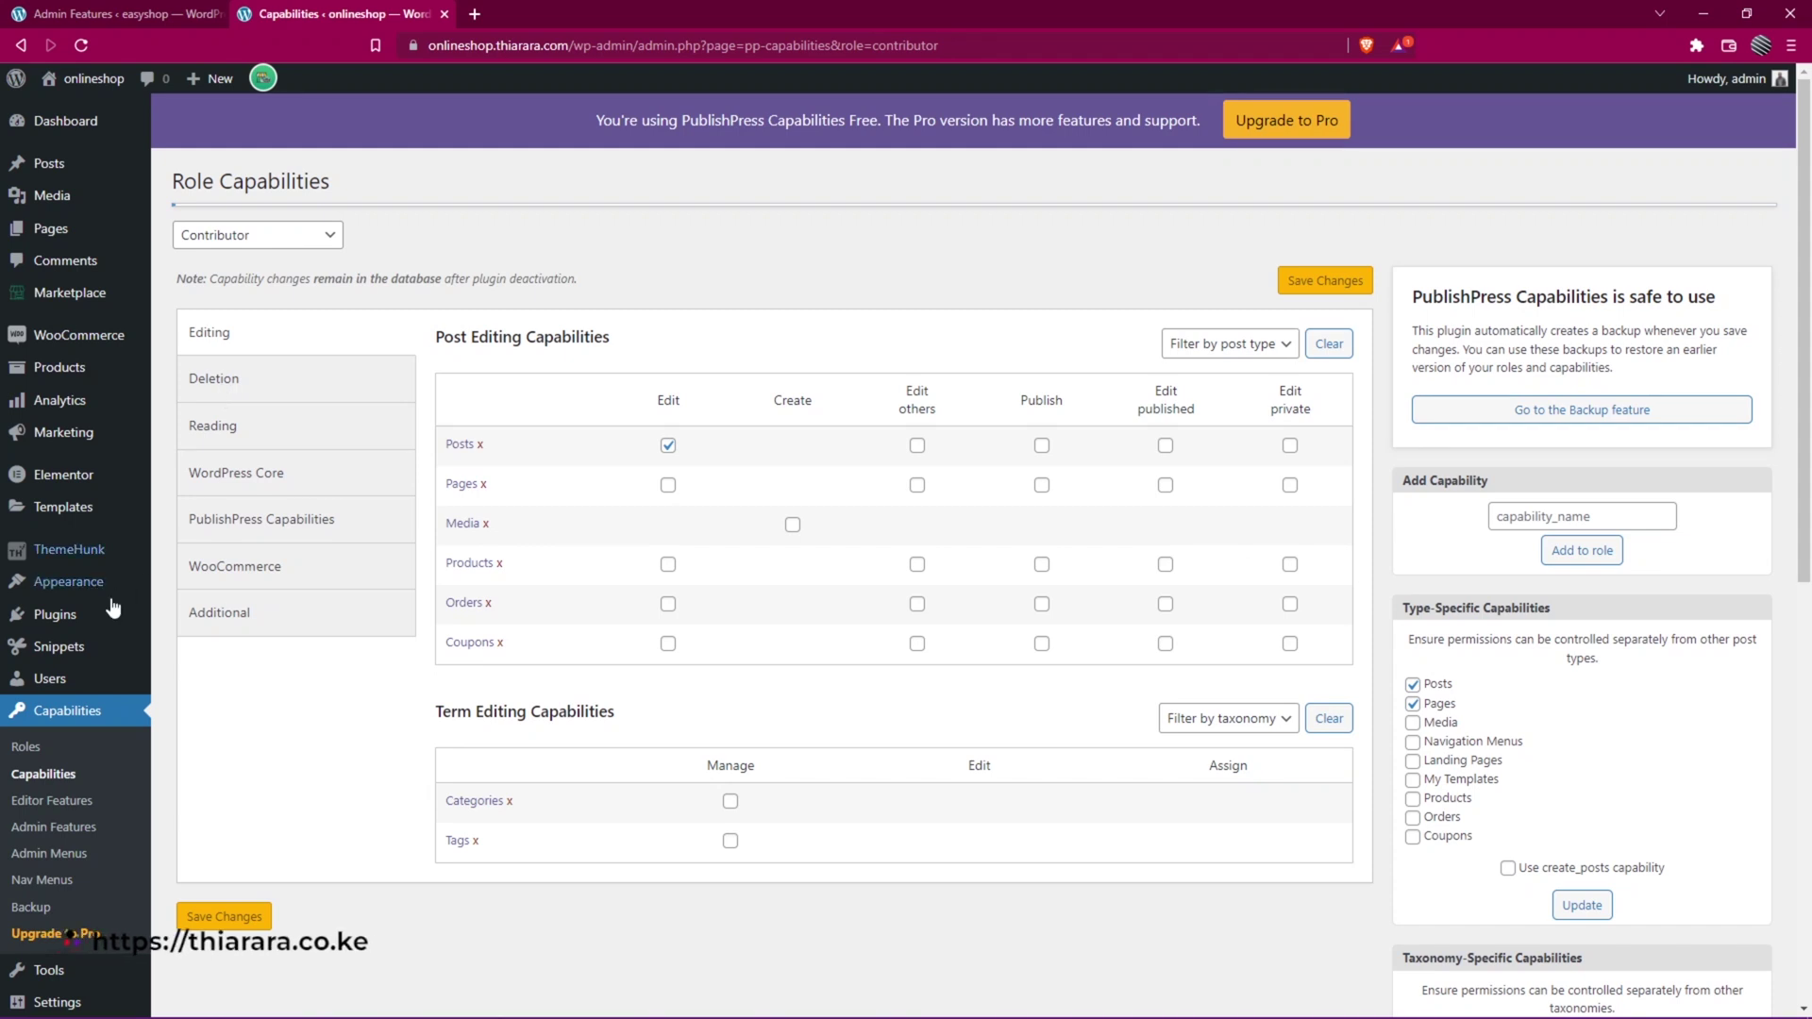
{"action": "left_click", "coordinate": [54, 803]}
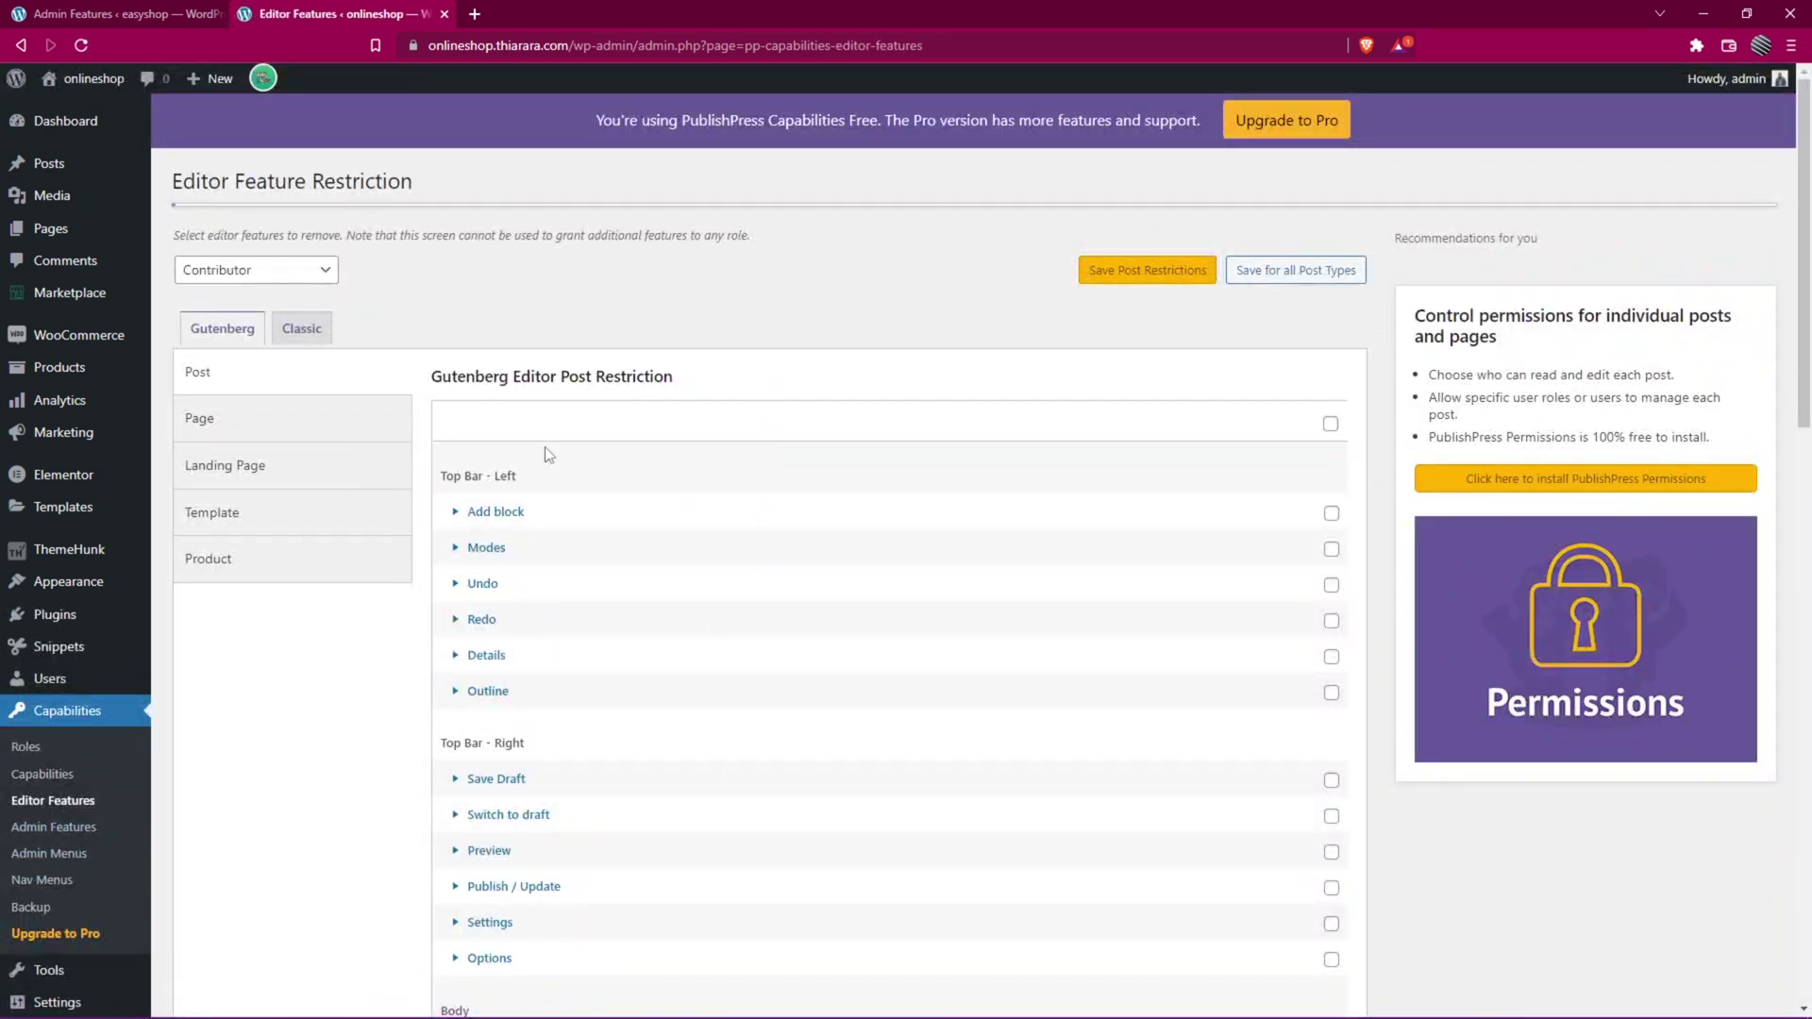
Open the page for adding a new post in a separate browser tab
{"action": "mouse_move", "coordinate": [50, 235]}
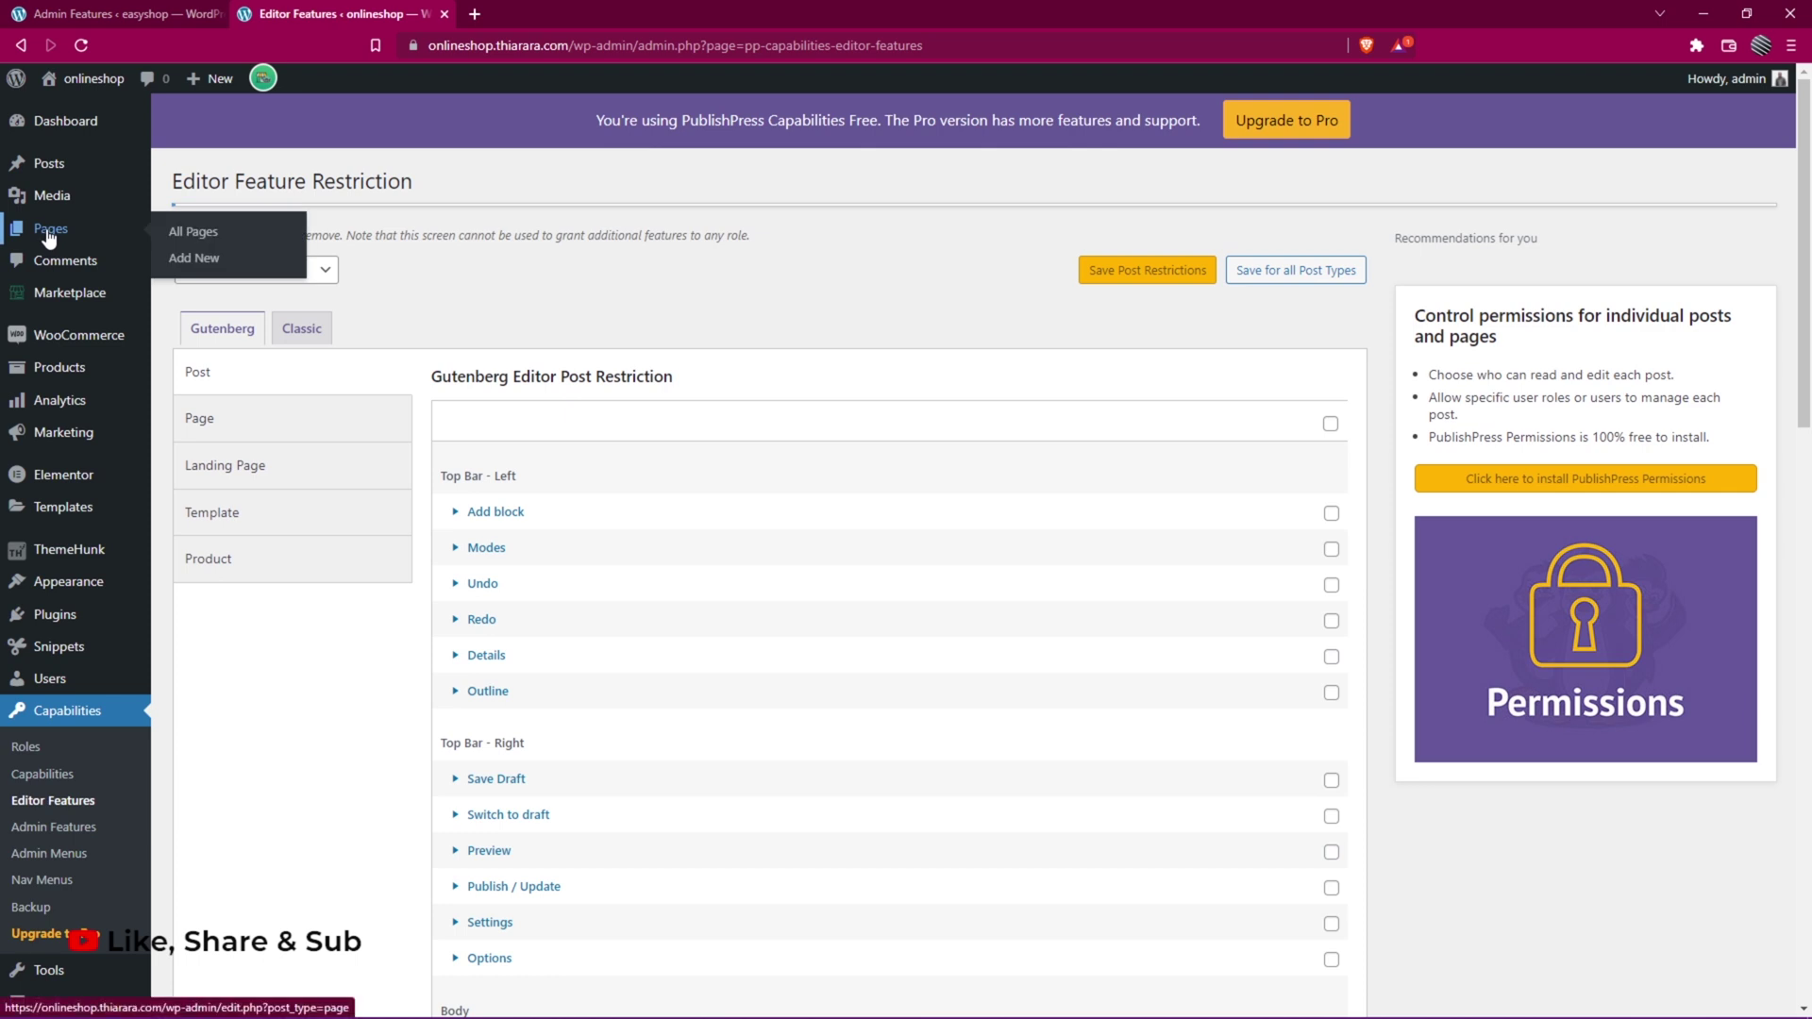
{"action": "mouse_move", "coordinate": [132, 175]}
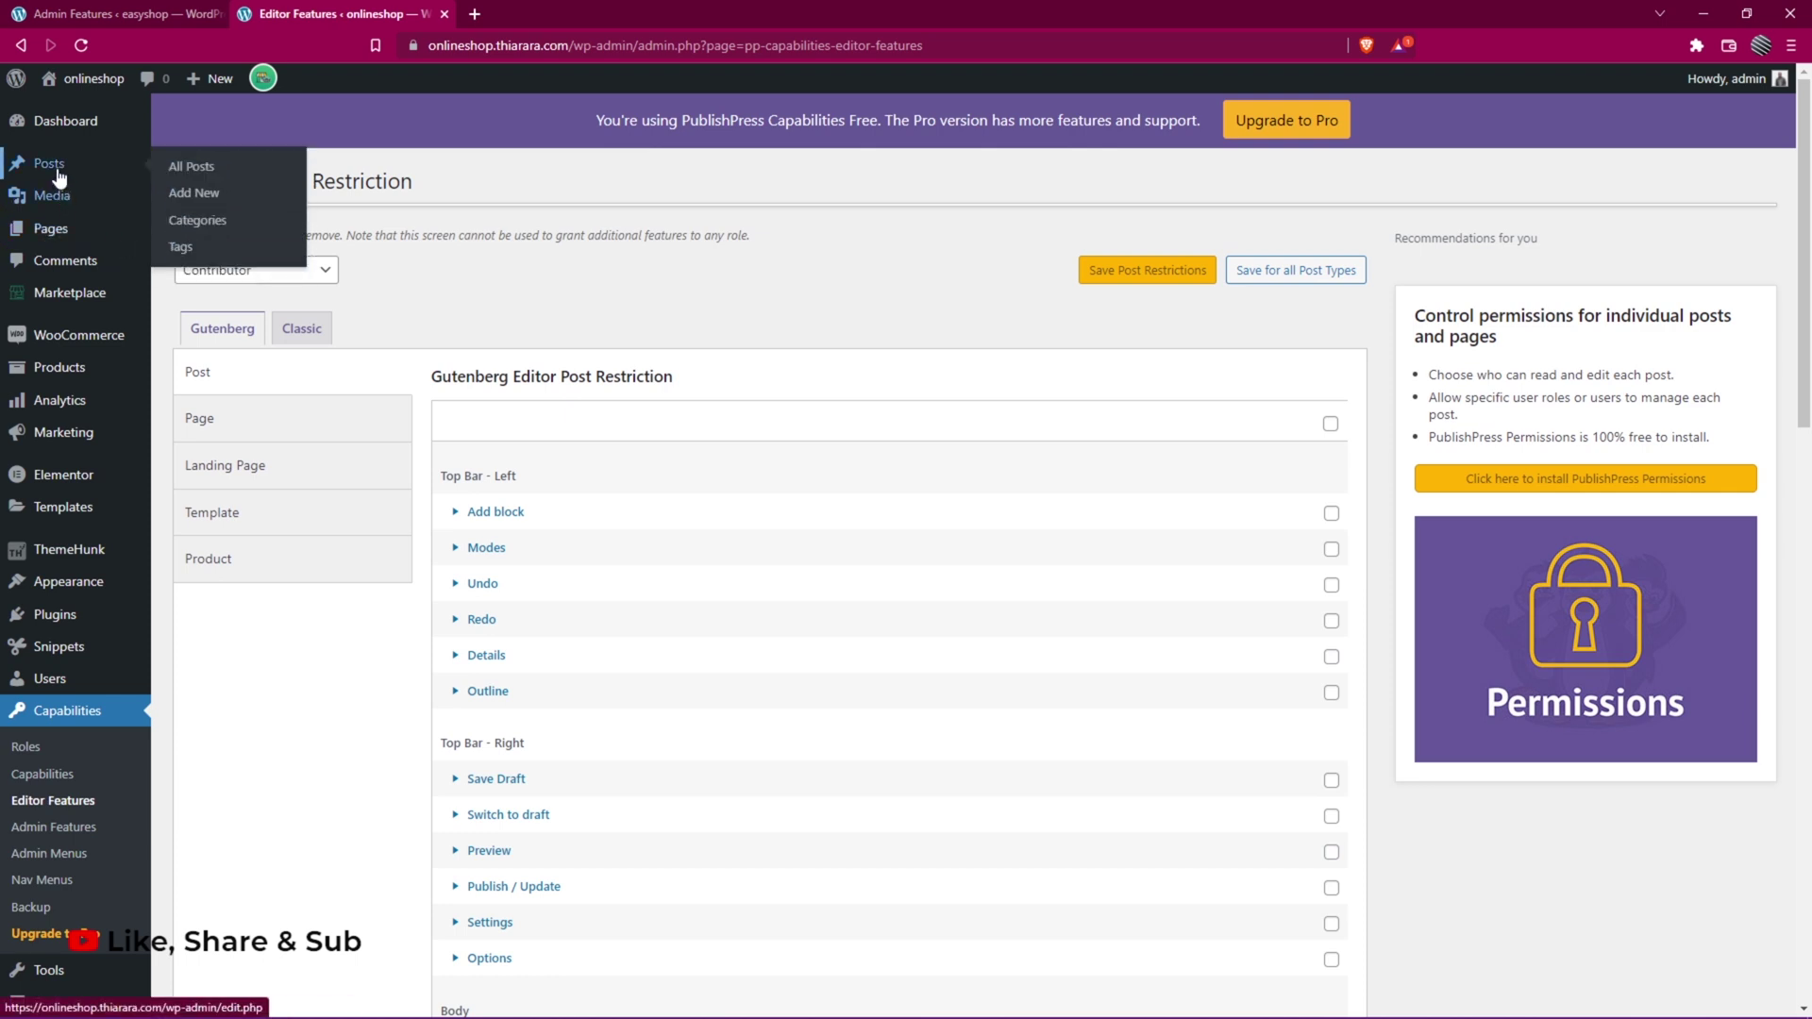
{"action": "right_click", "coordinate": [193, 198]}
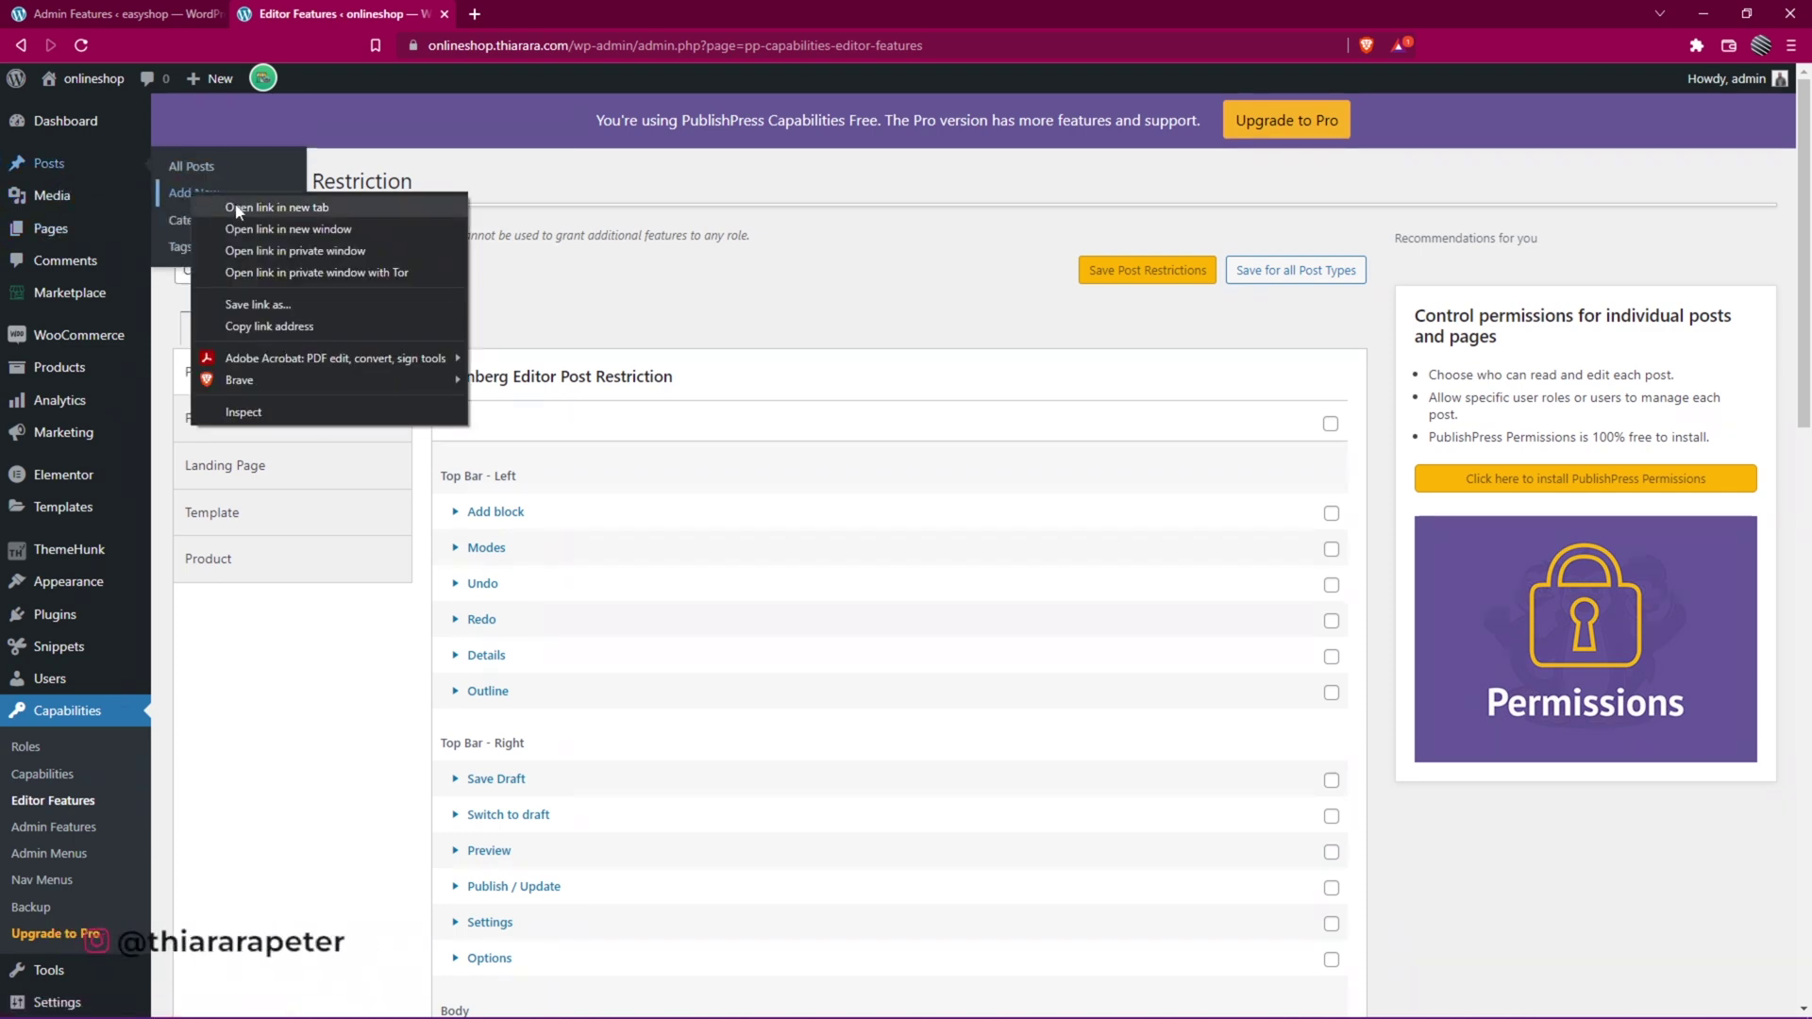
{"action": "left_click", "coordinate": [204, 207]}
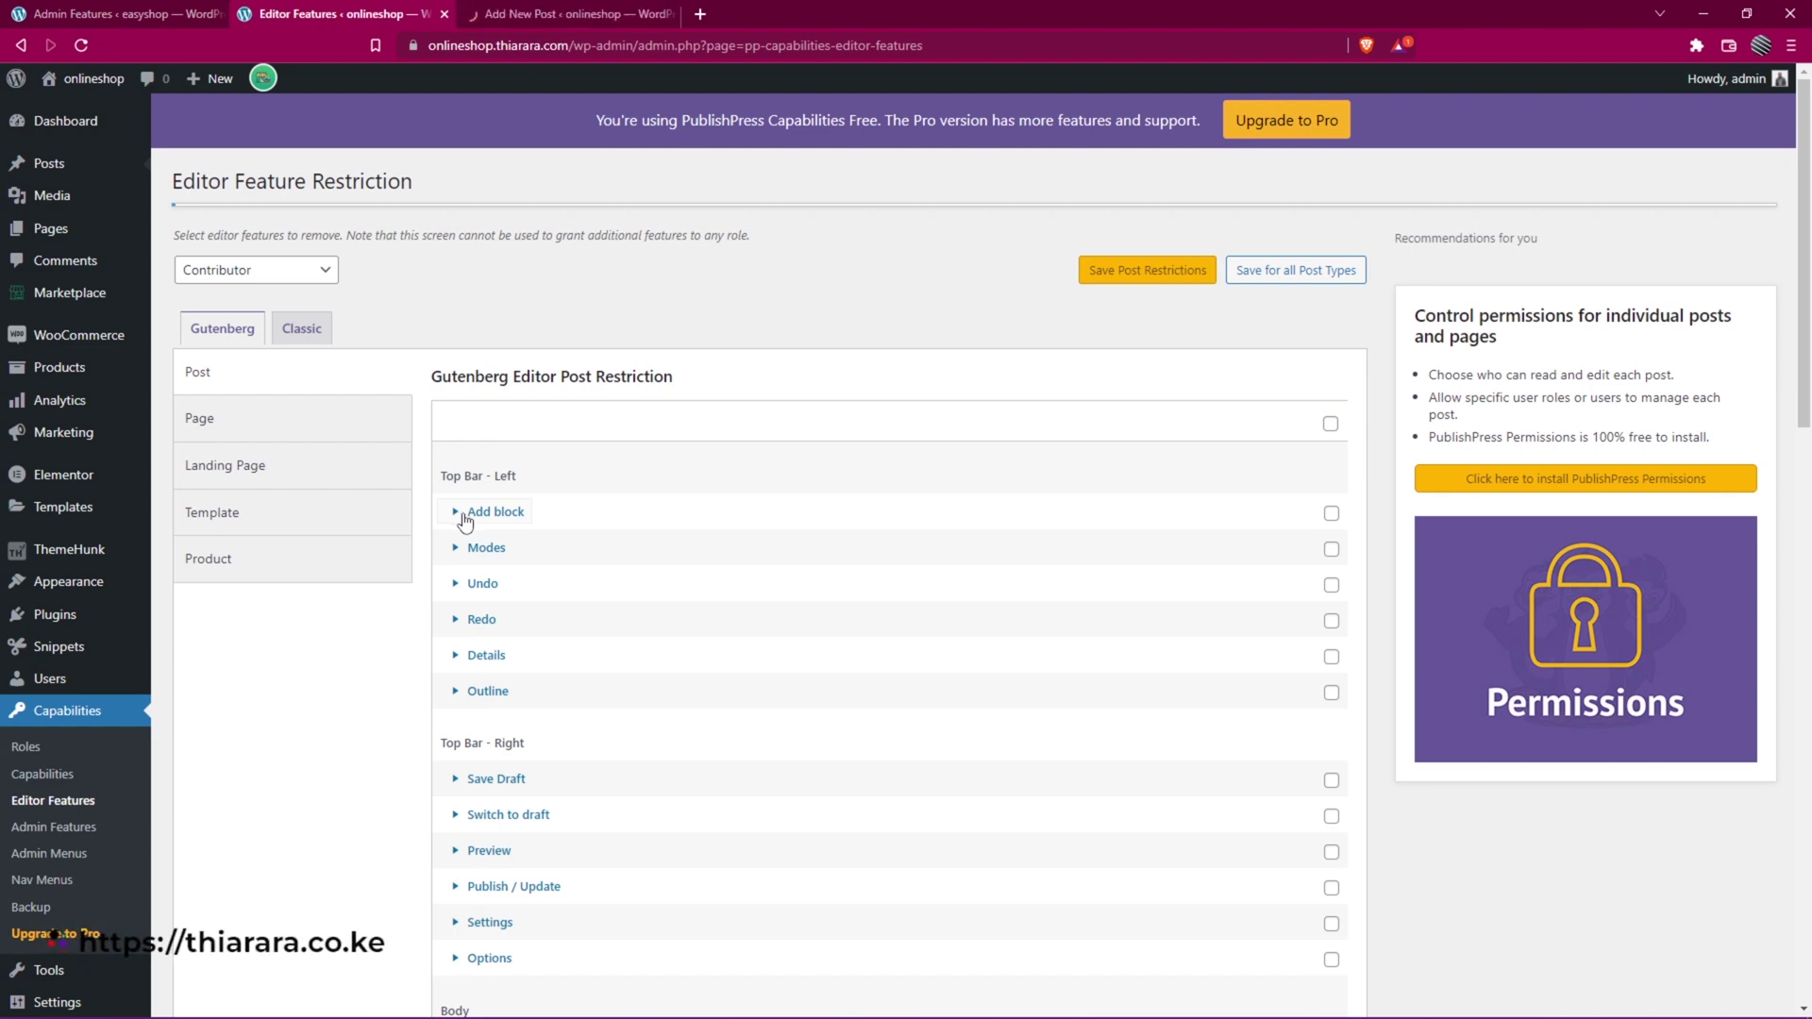
View the Contributor role's post restrictions for the Classic editor instead of Gutenberg
{"action": "left_click", "coordinate": [295, 271]}
{"action": "left_click", "coordinate": [265, 273]}
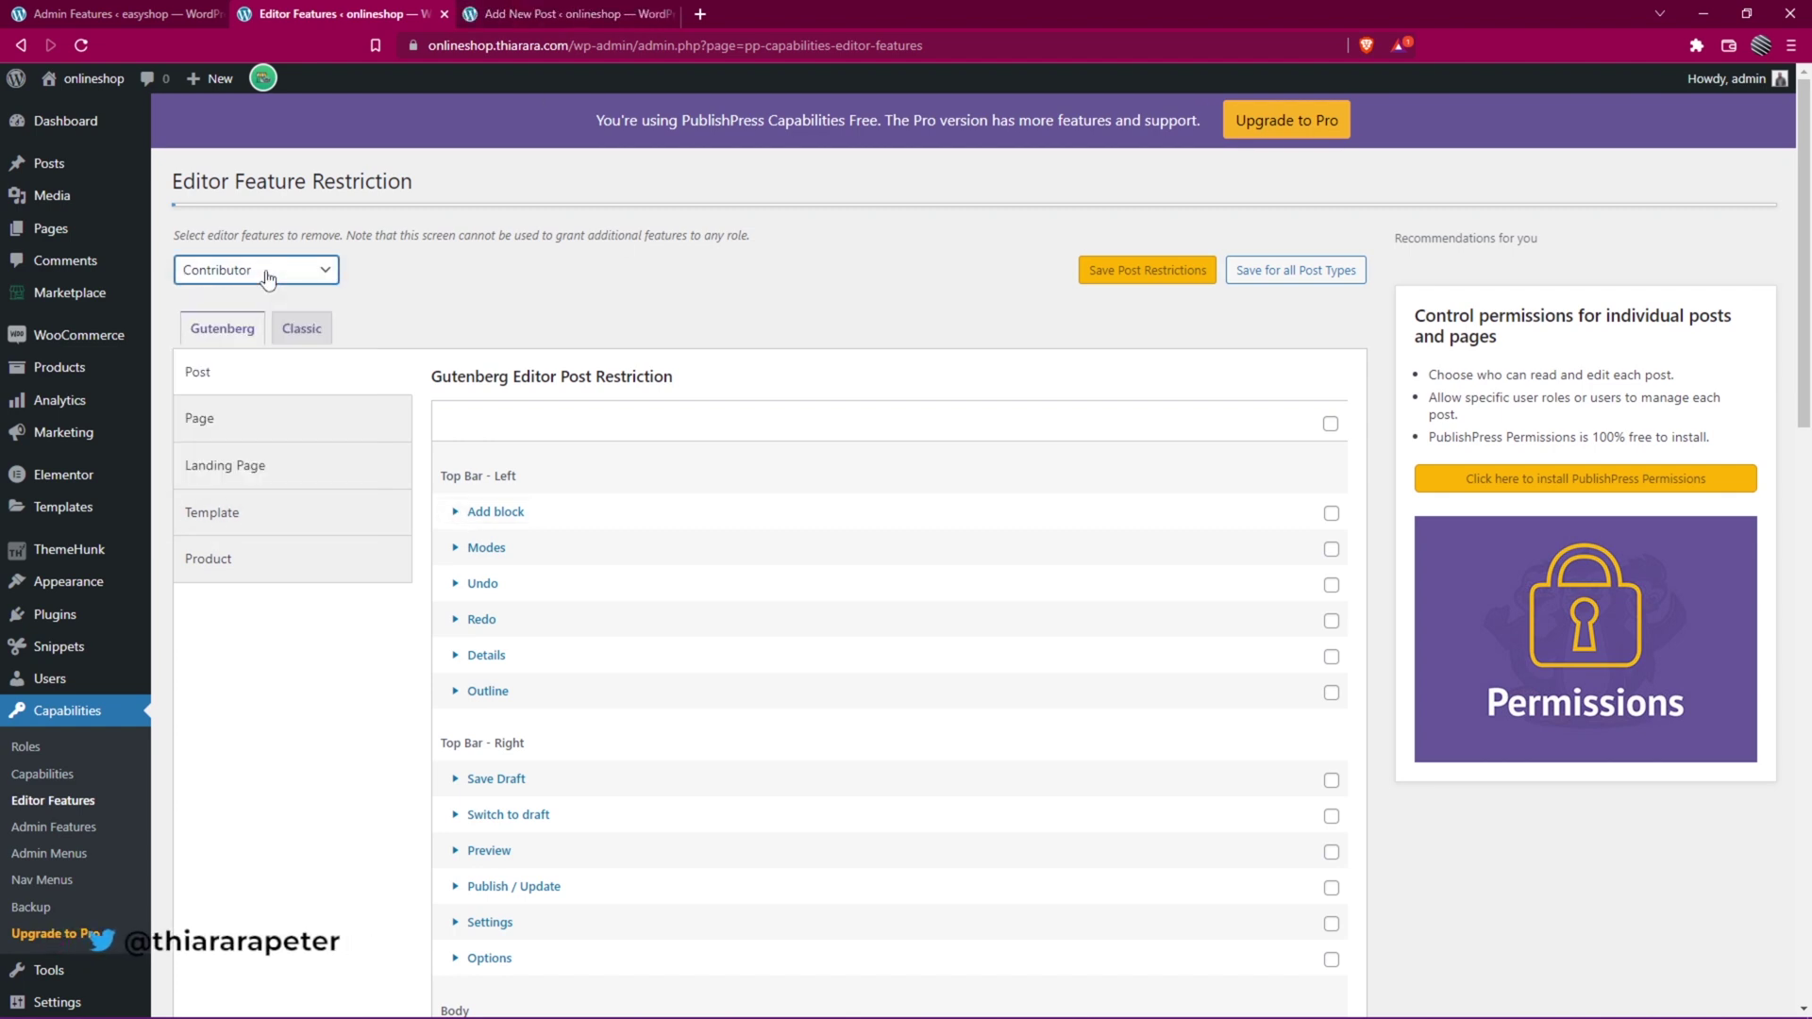
{"action": "left_click", "coordinate": [267, 280]}
{"action": "triple_click", "coordinate": [370, 302]}
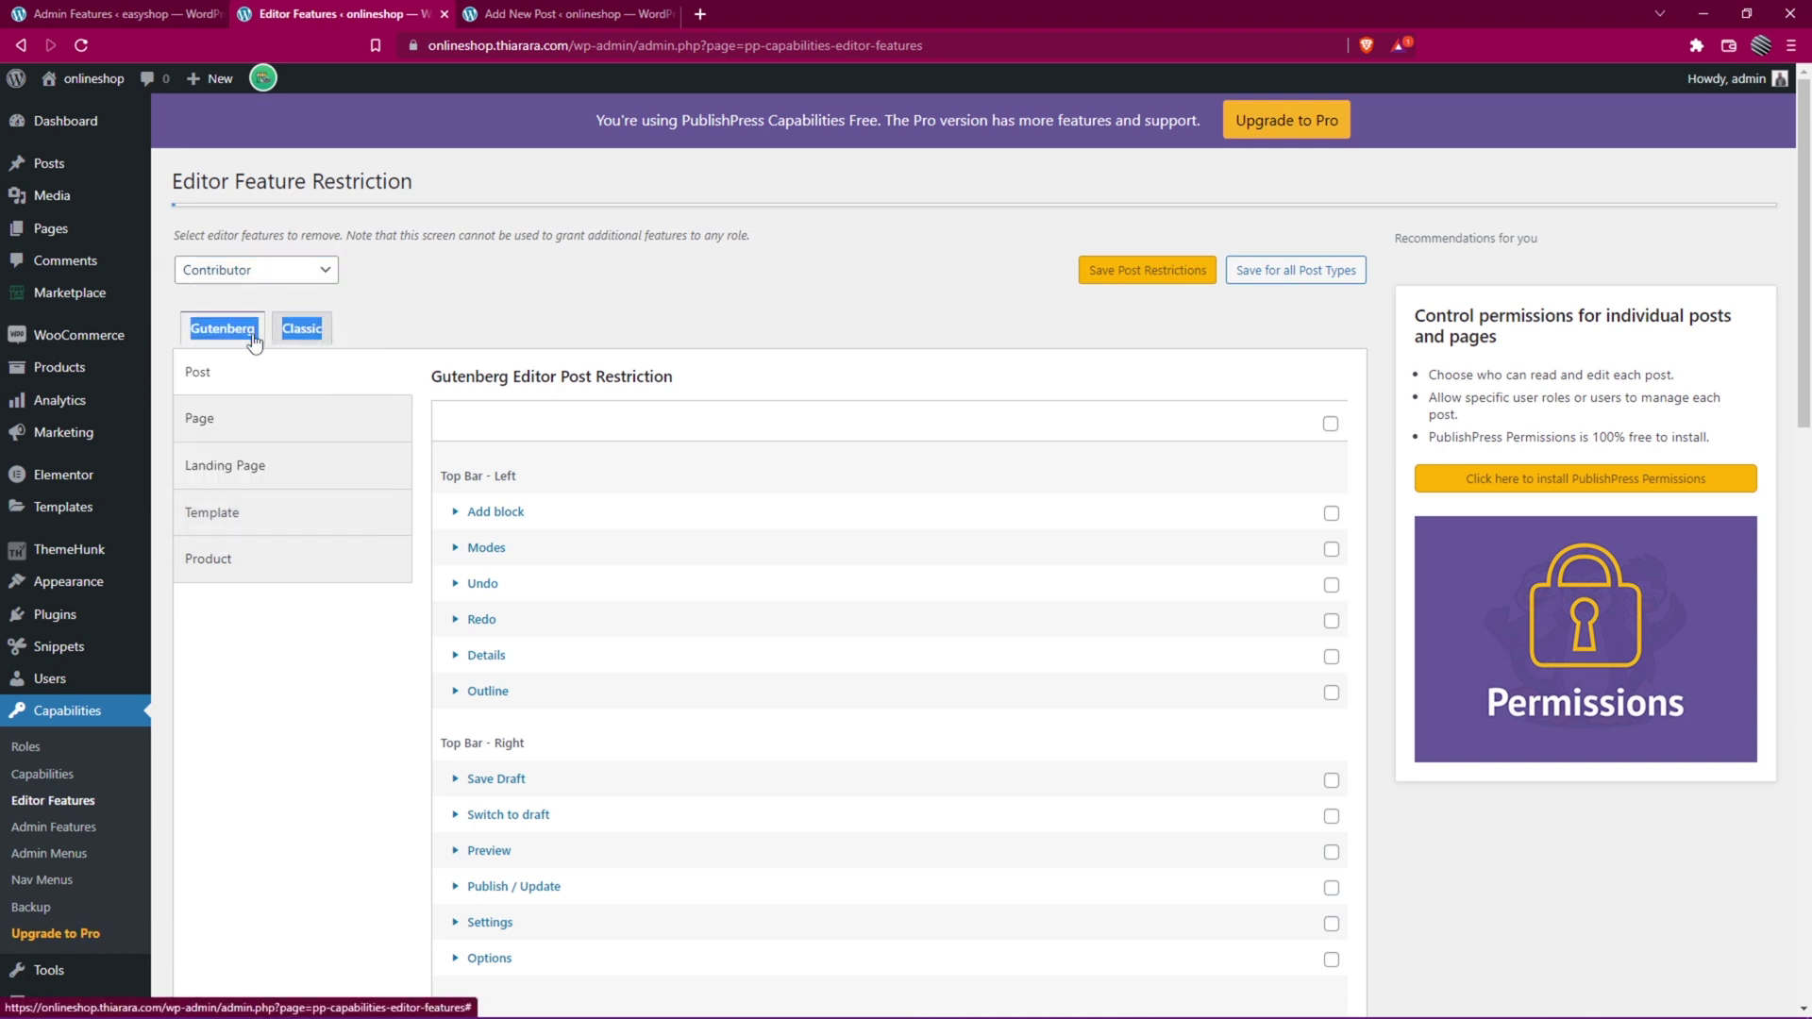
{"action": "left_click", "coordinate": [302, 331]}
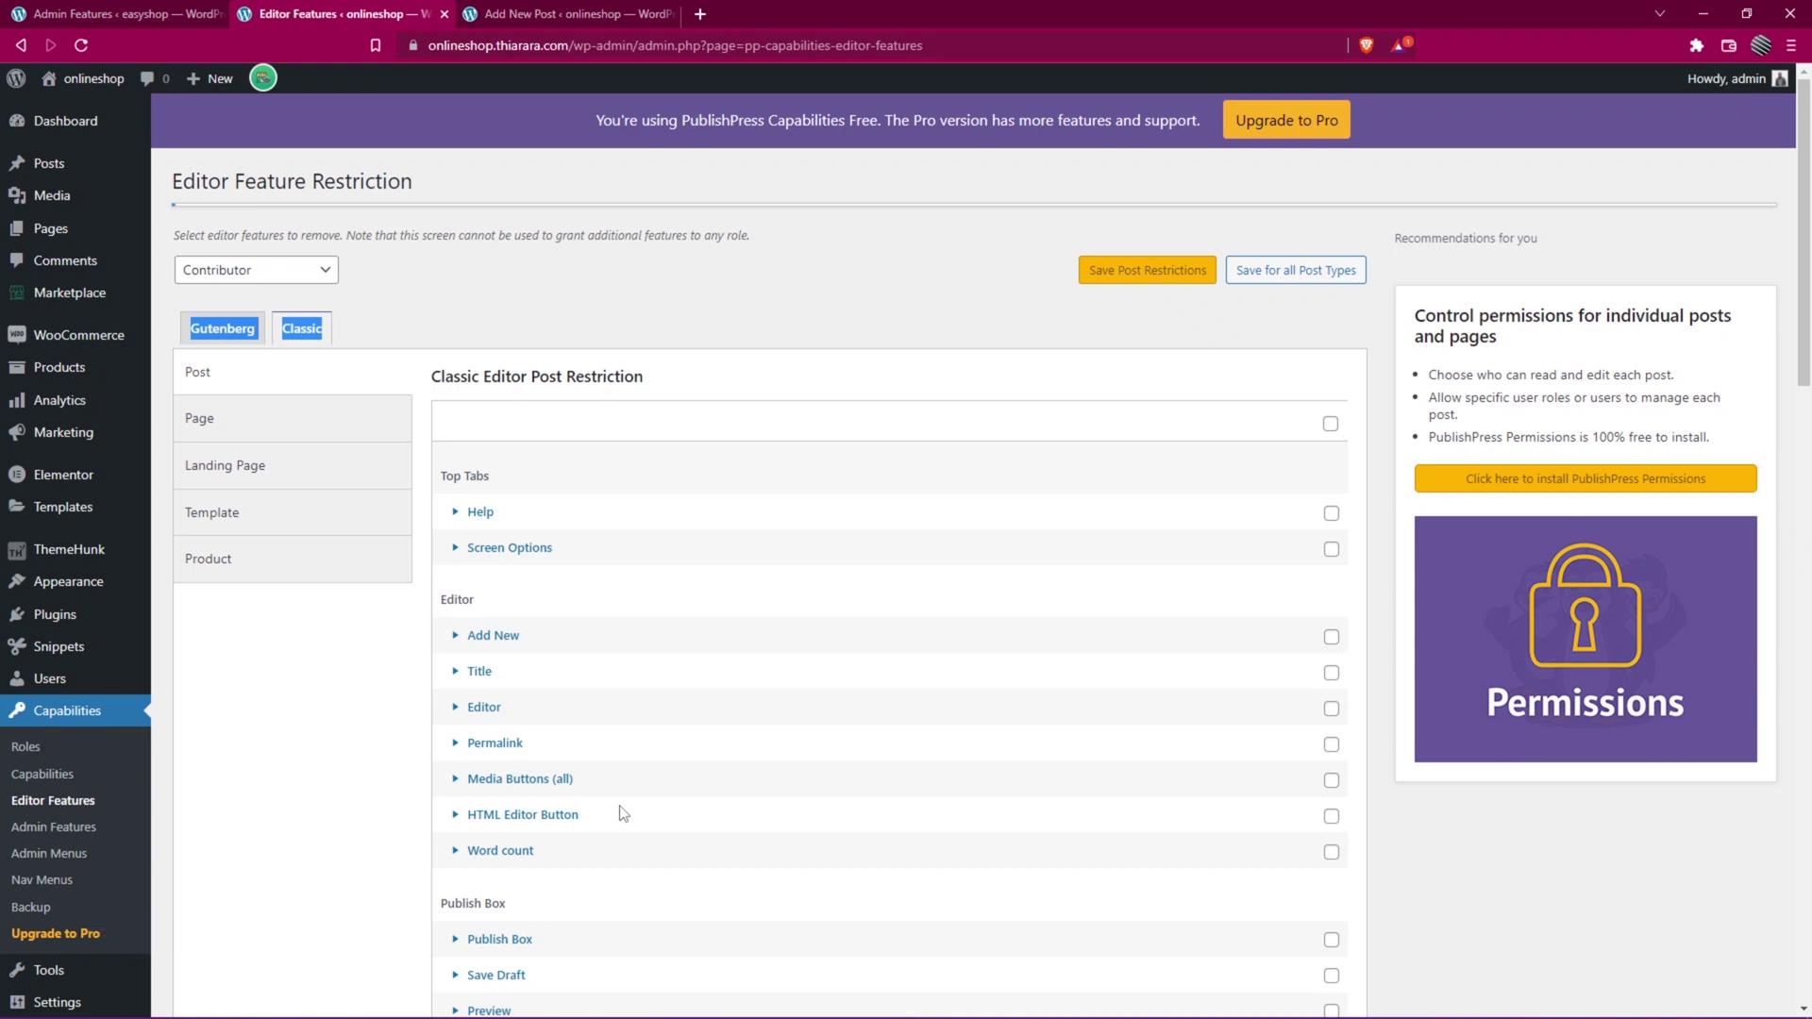
Open the admin feature restrictions, check the easyshop site's dashboard for comparison, and return to the onlineshop restrictions
{"action": "left_click", "coordinate": [28, 827]}
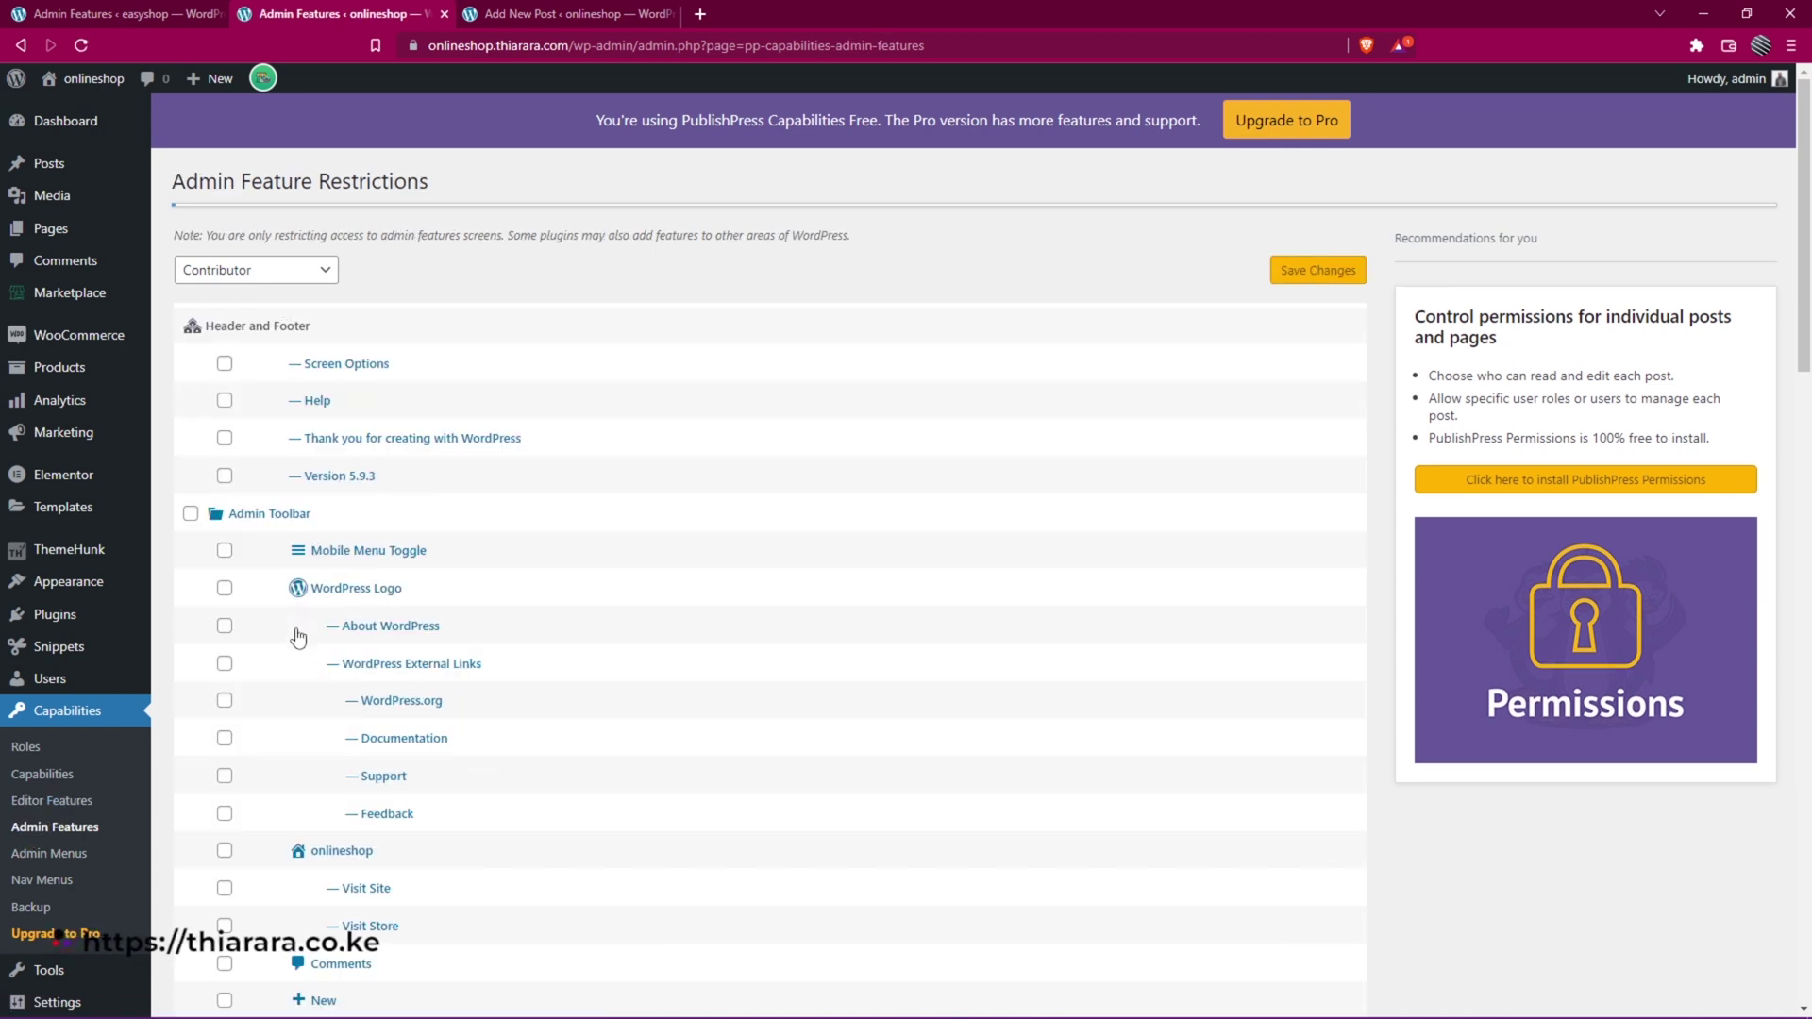
{"action": "key", "text": "ctrl+shift+Tab"}
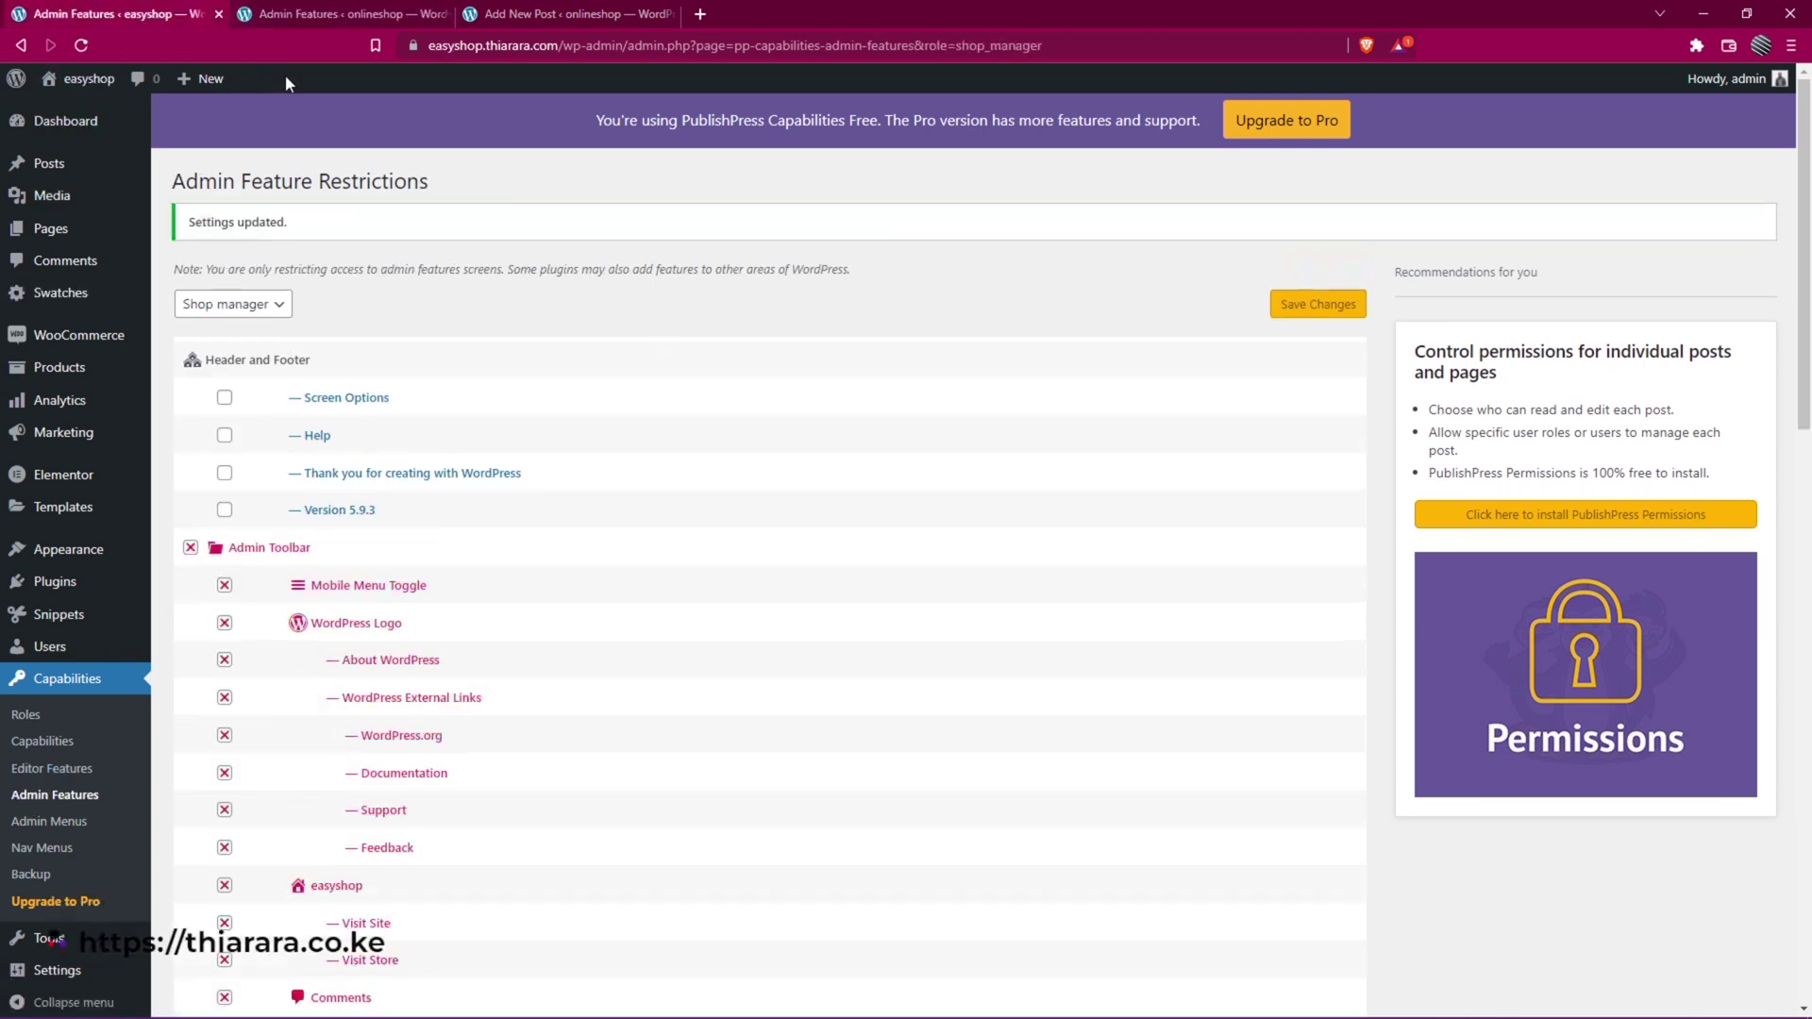
{"action": "left_click", "coordinate": [68, 126]}
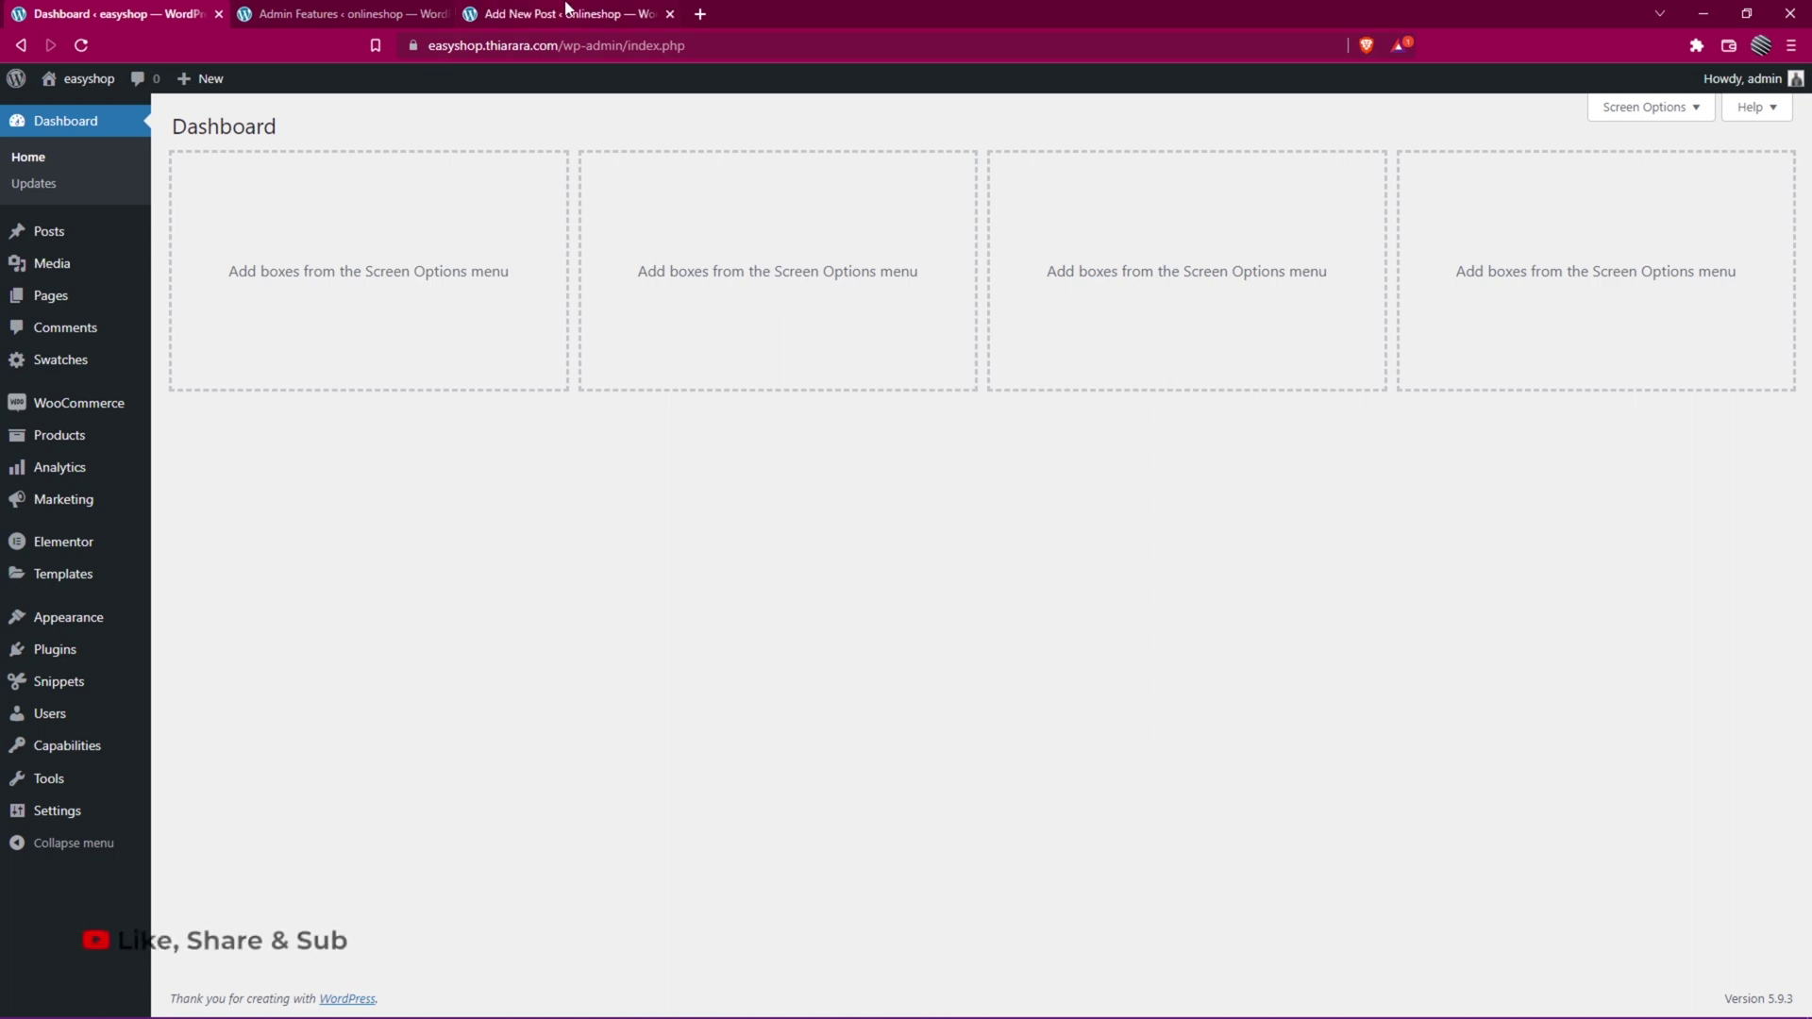
{"action": "left_click", "coordinate": [350, 14]}
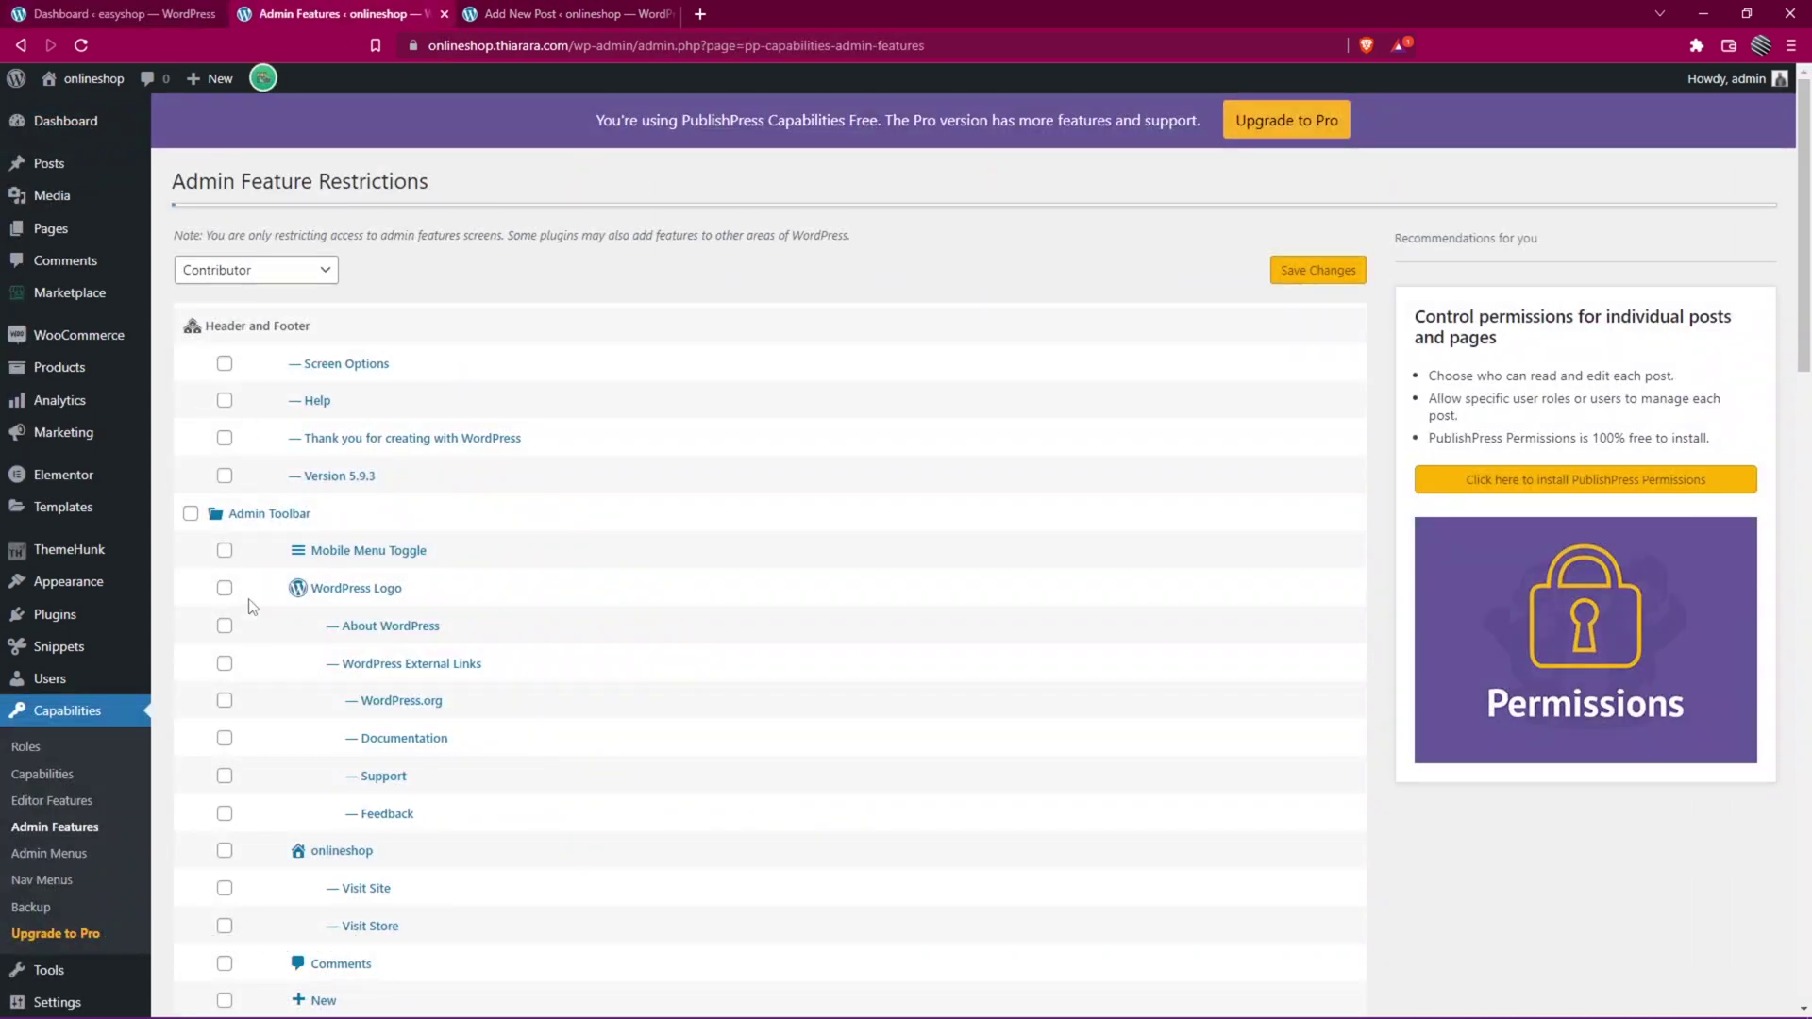
Review the Contributor role's admin toolbar restrictions from the WordPress logo through the wcfm-menu items, comparing them with the easyshop dashboard
{"action": "scroll", "coordinate": [214, 517], "scroll_direction": "down", "scroll_amount": 2}
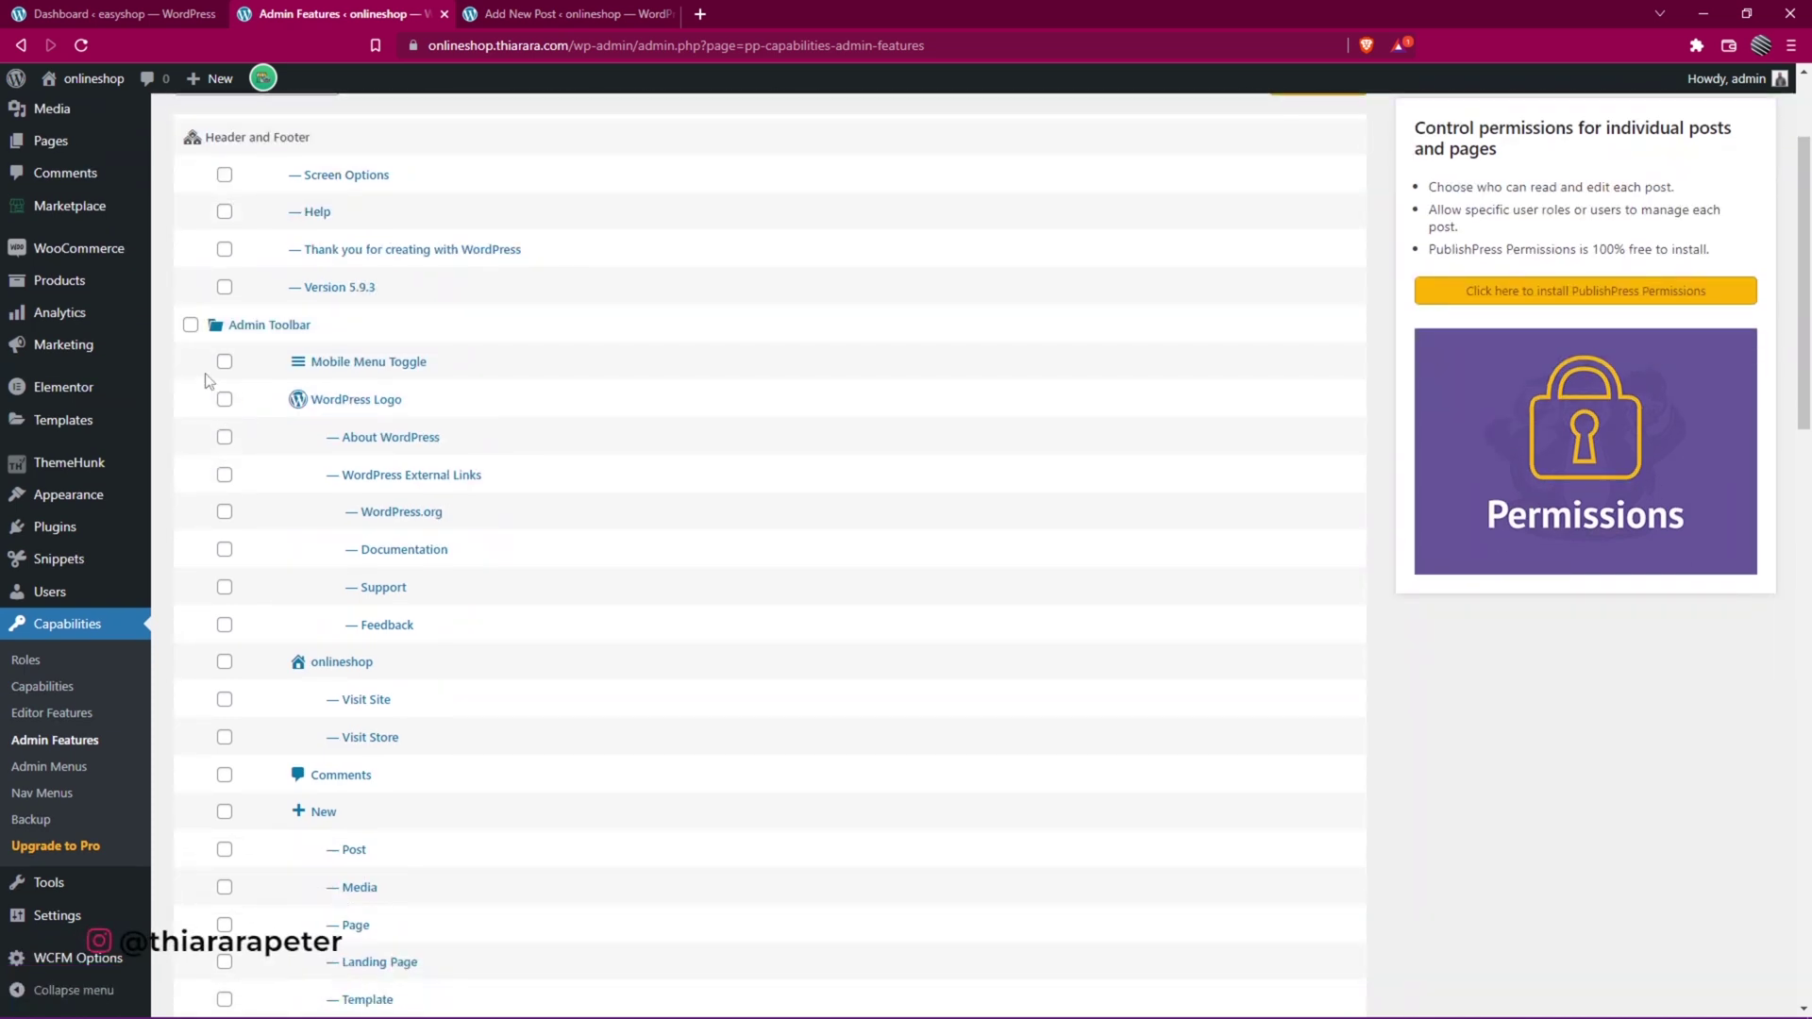
{"action": "left_click", "coordinate": [173, 12]}
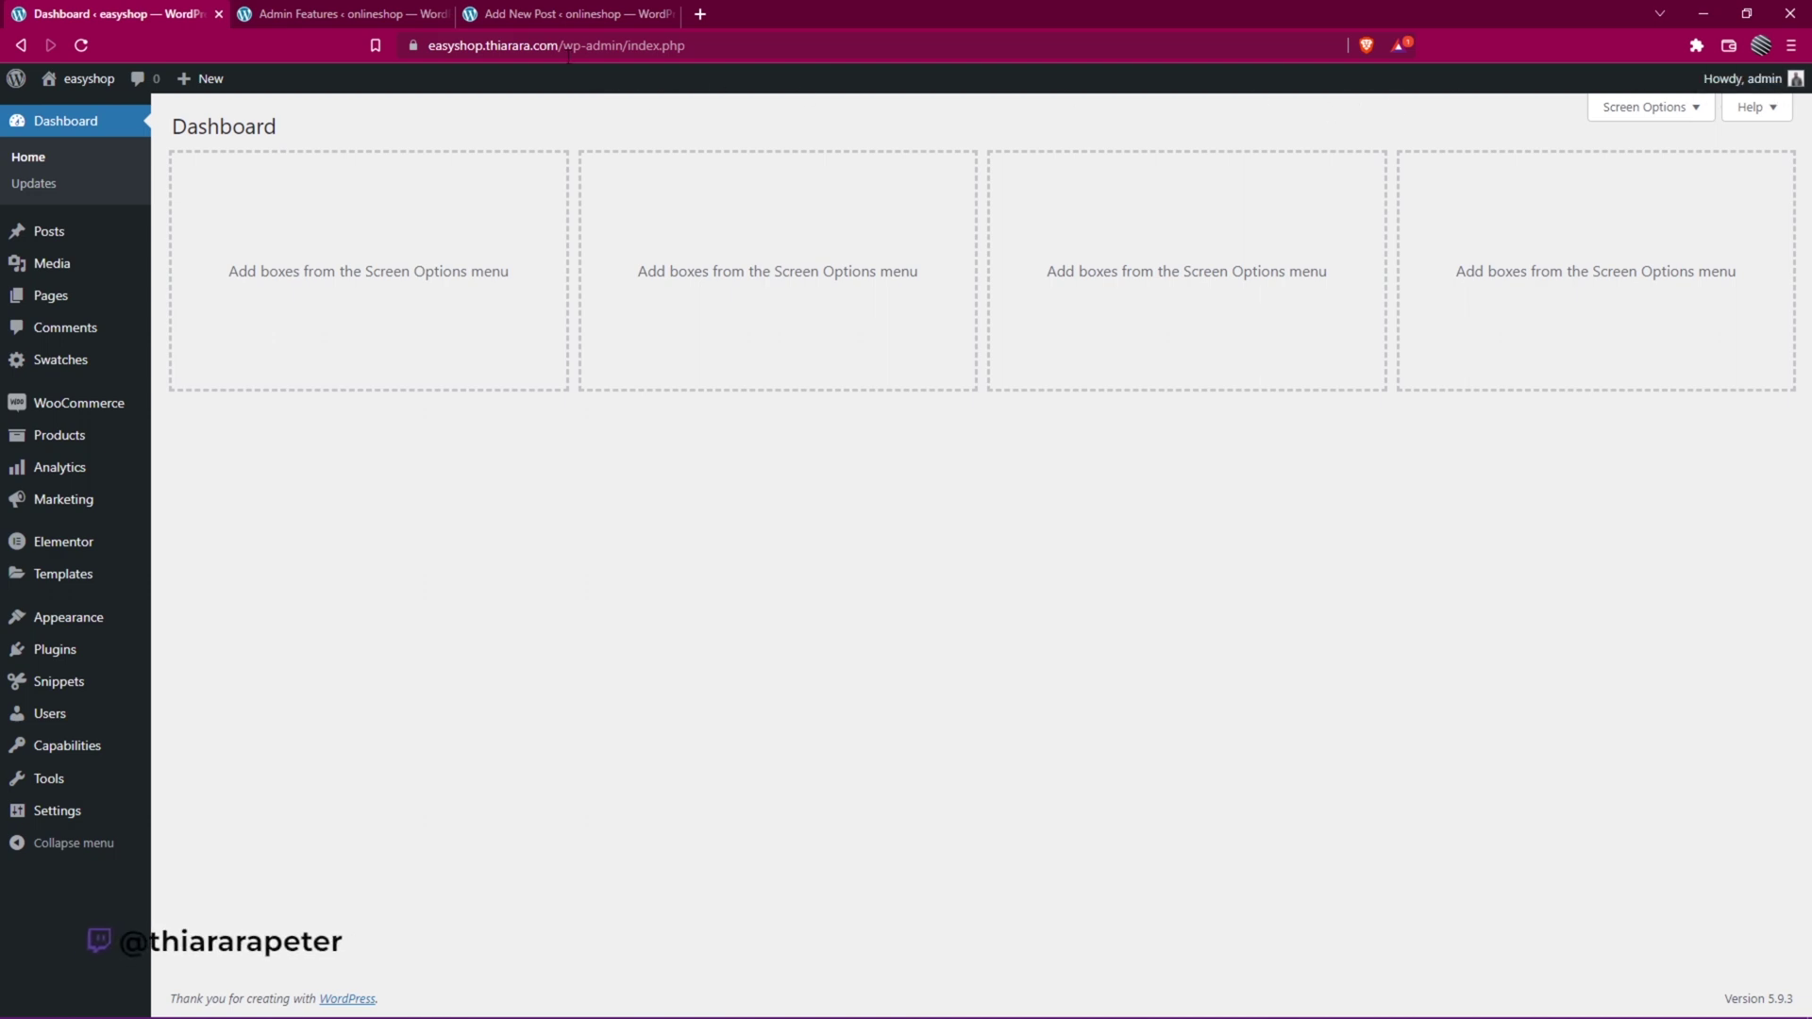
{"action": "left_click", "coordinate": [331, 15]}
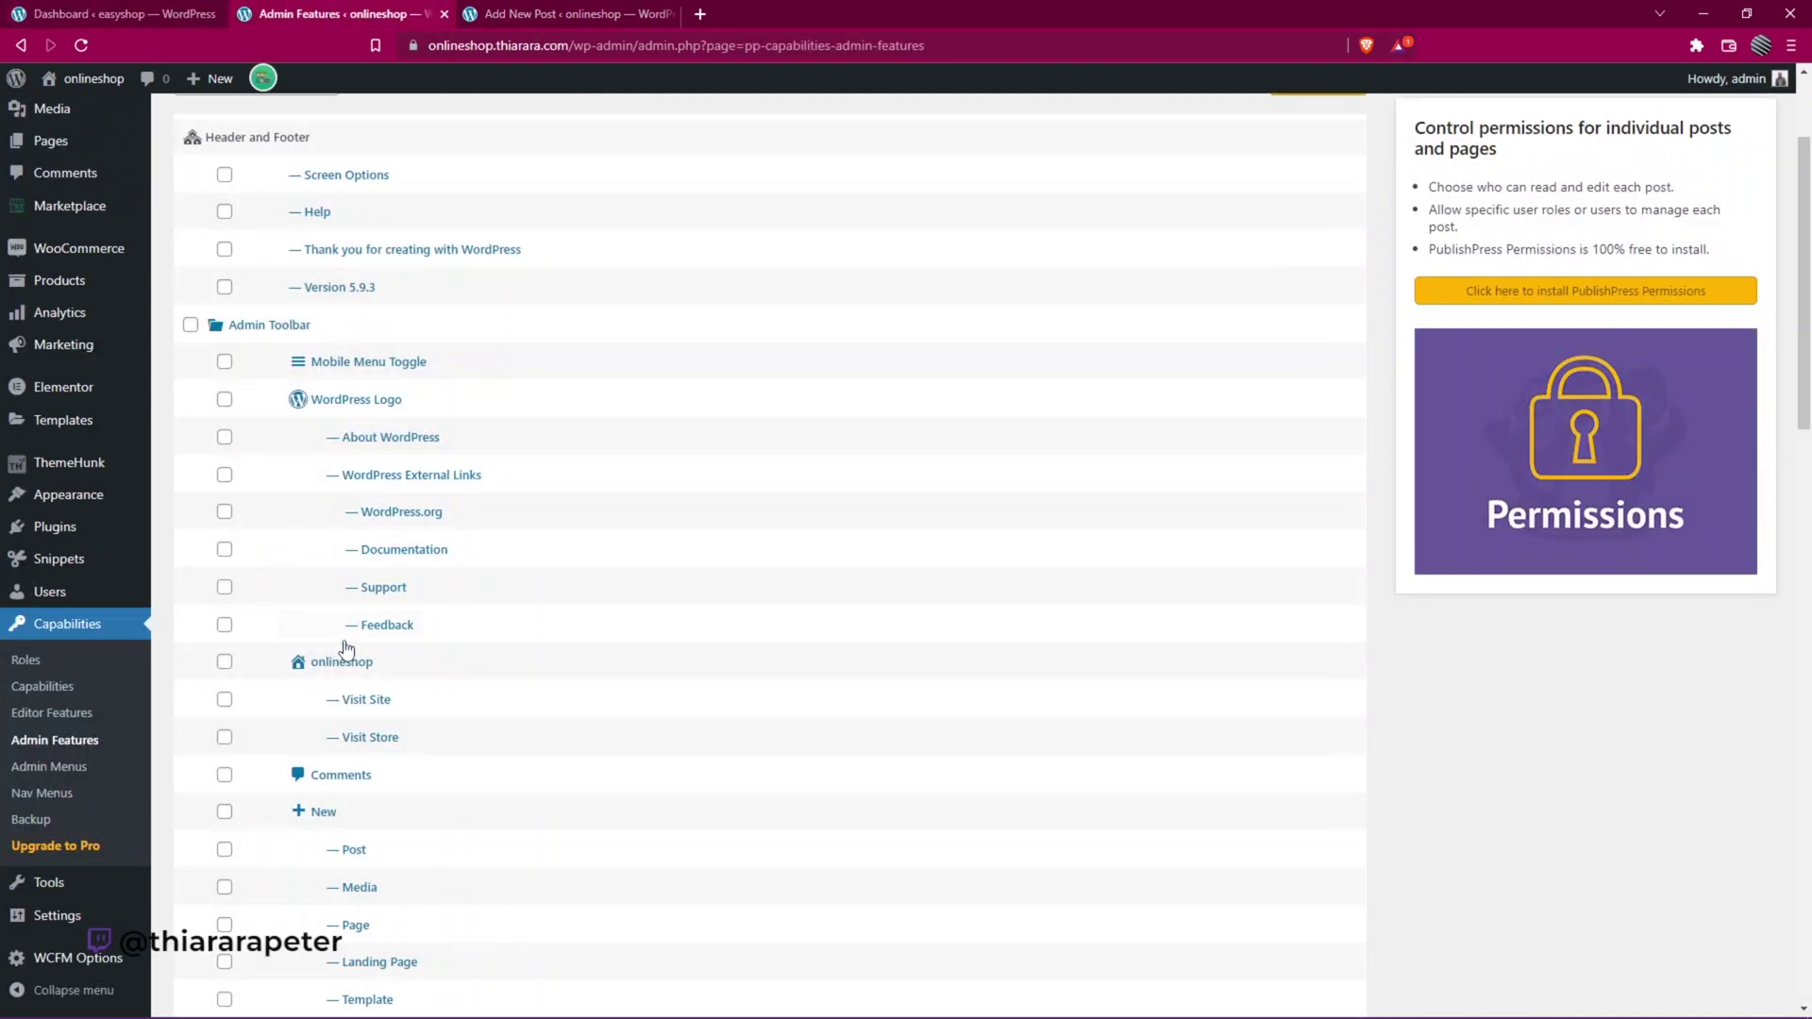
{"action": "scroll", "coordinate": [347, 650], "scroll_direction": "down", "scroll_amount": 5}
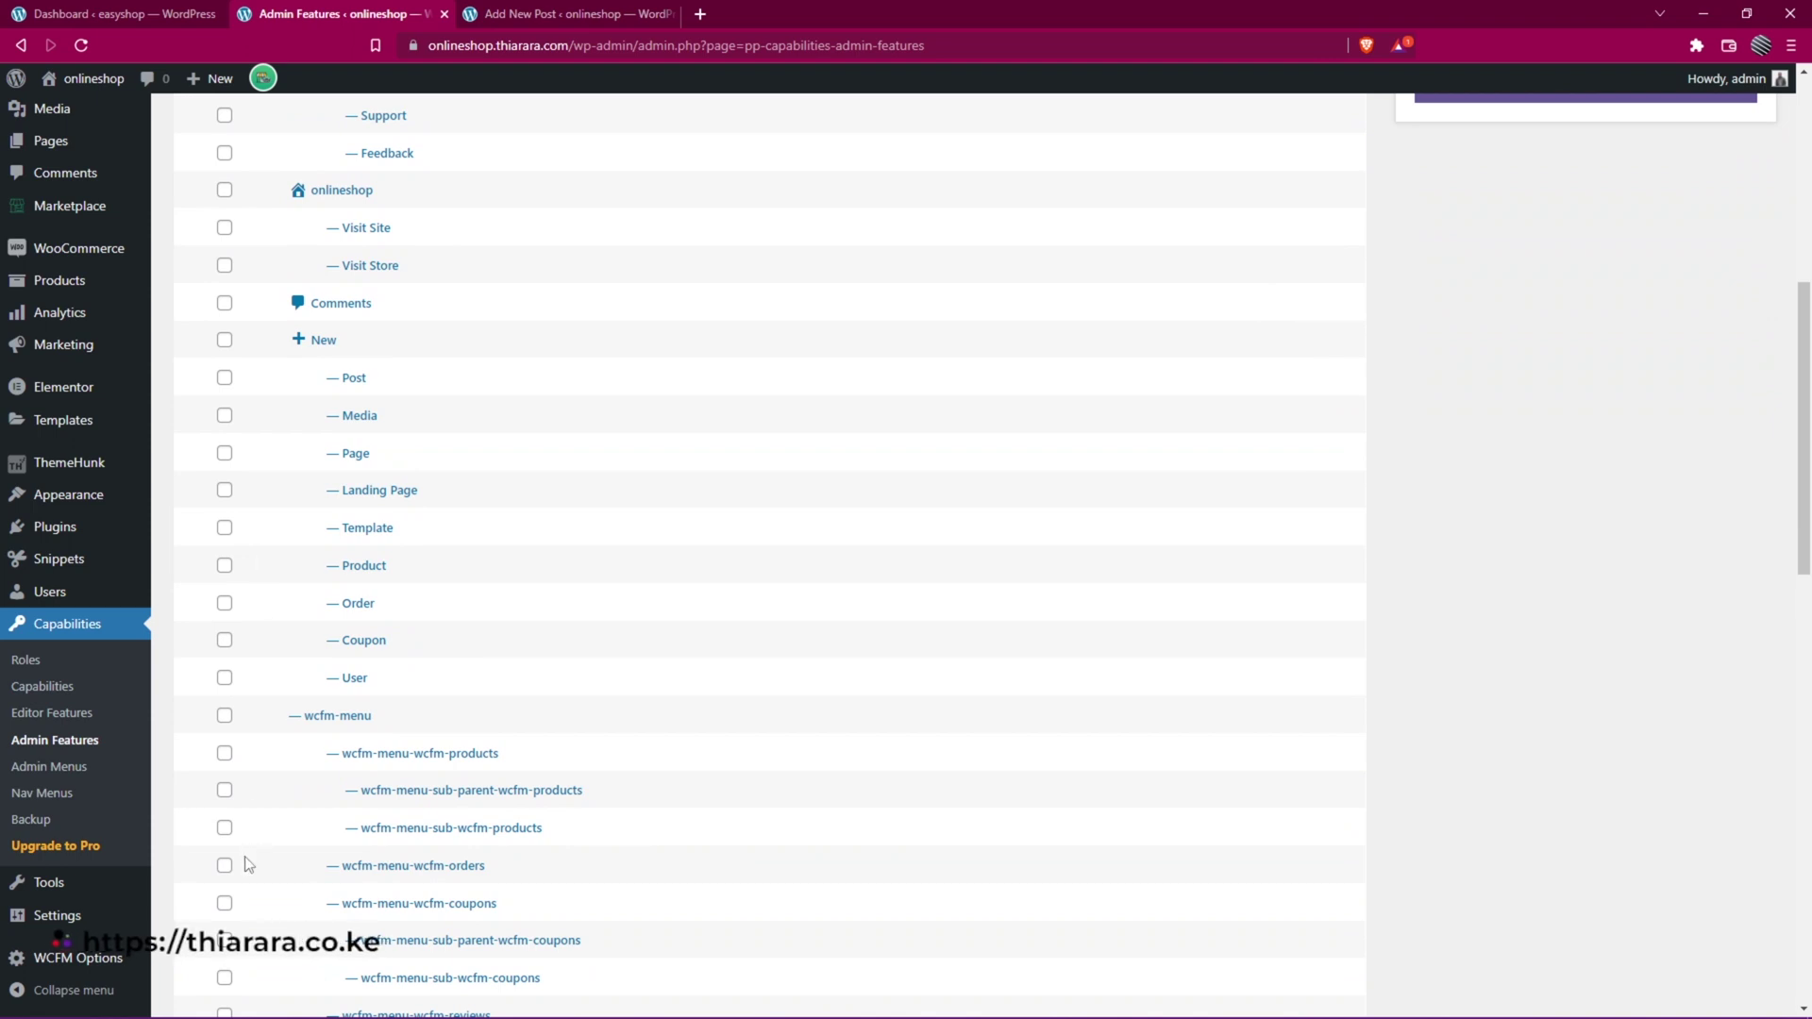
{"action": "scroll", "coordinate": [248, 864], "scroll_direction": "down", "scroll_amount": 3}
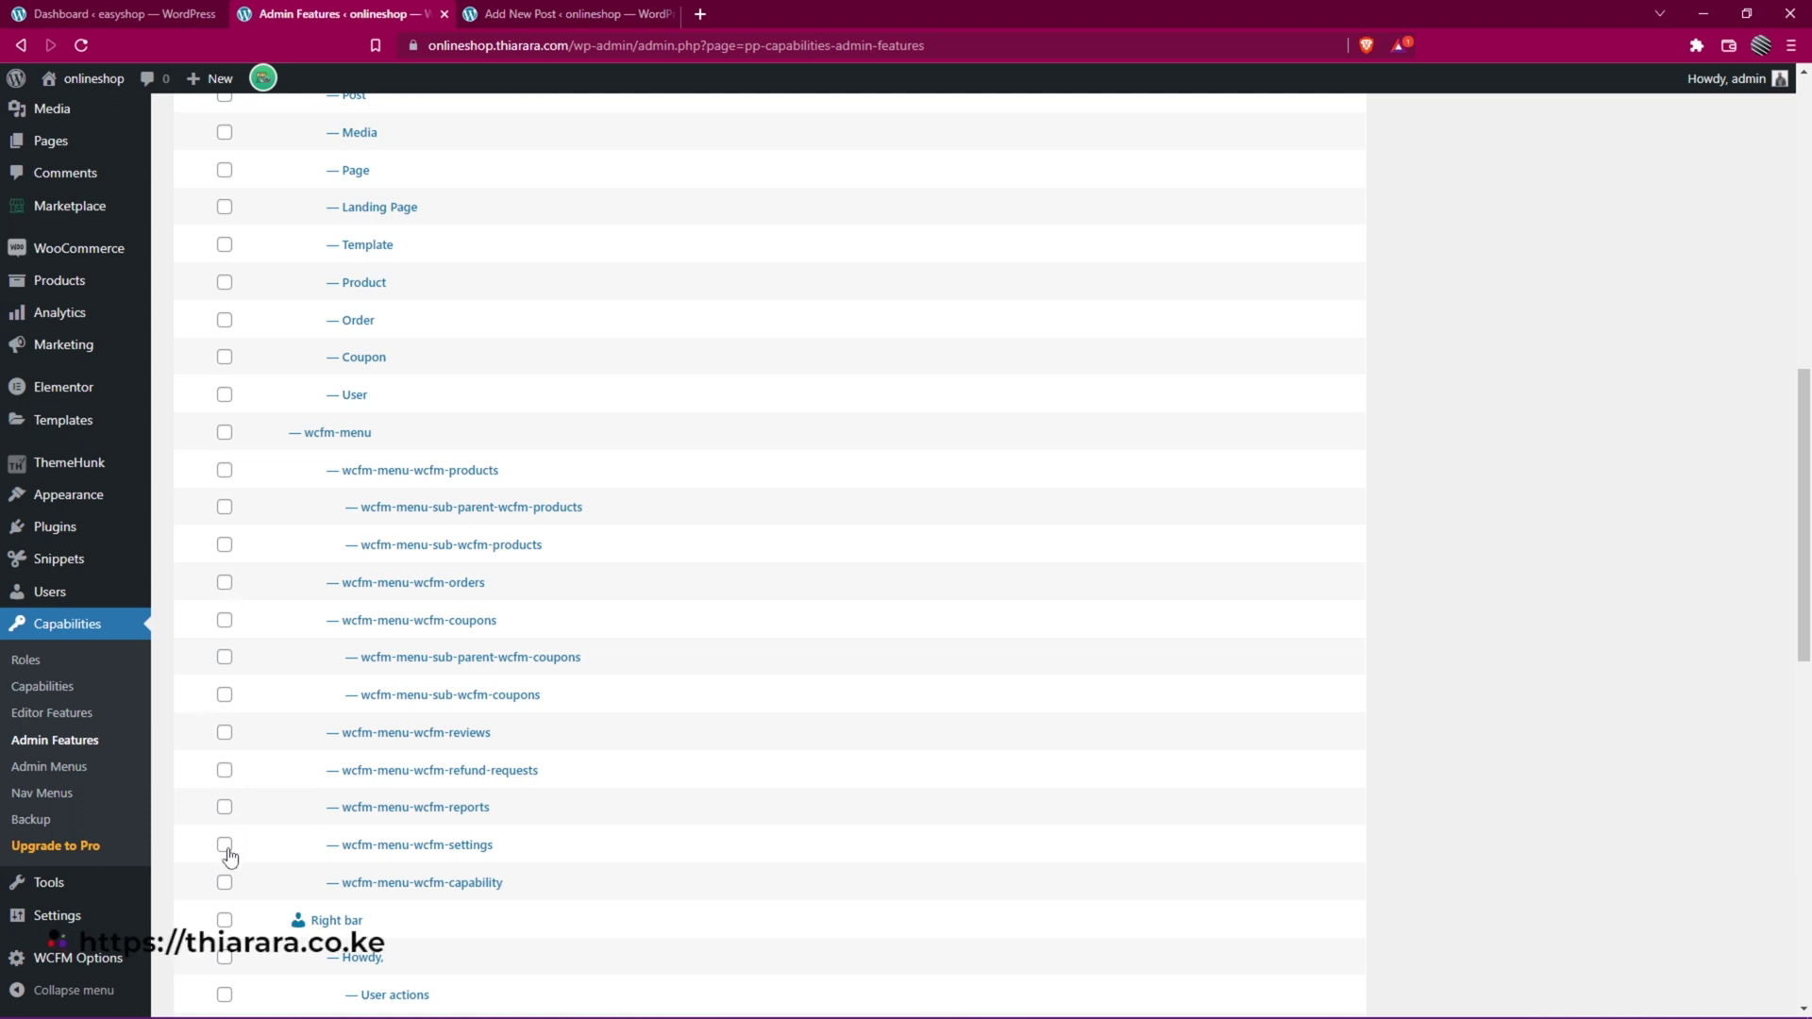
{"action": "scroll", "coordinate": [234, 797], "scroll_direction": "up", "scroll_amount": 10}
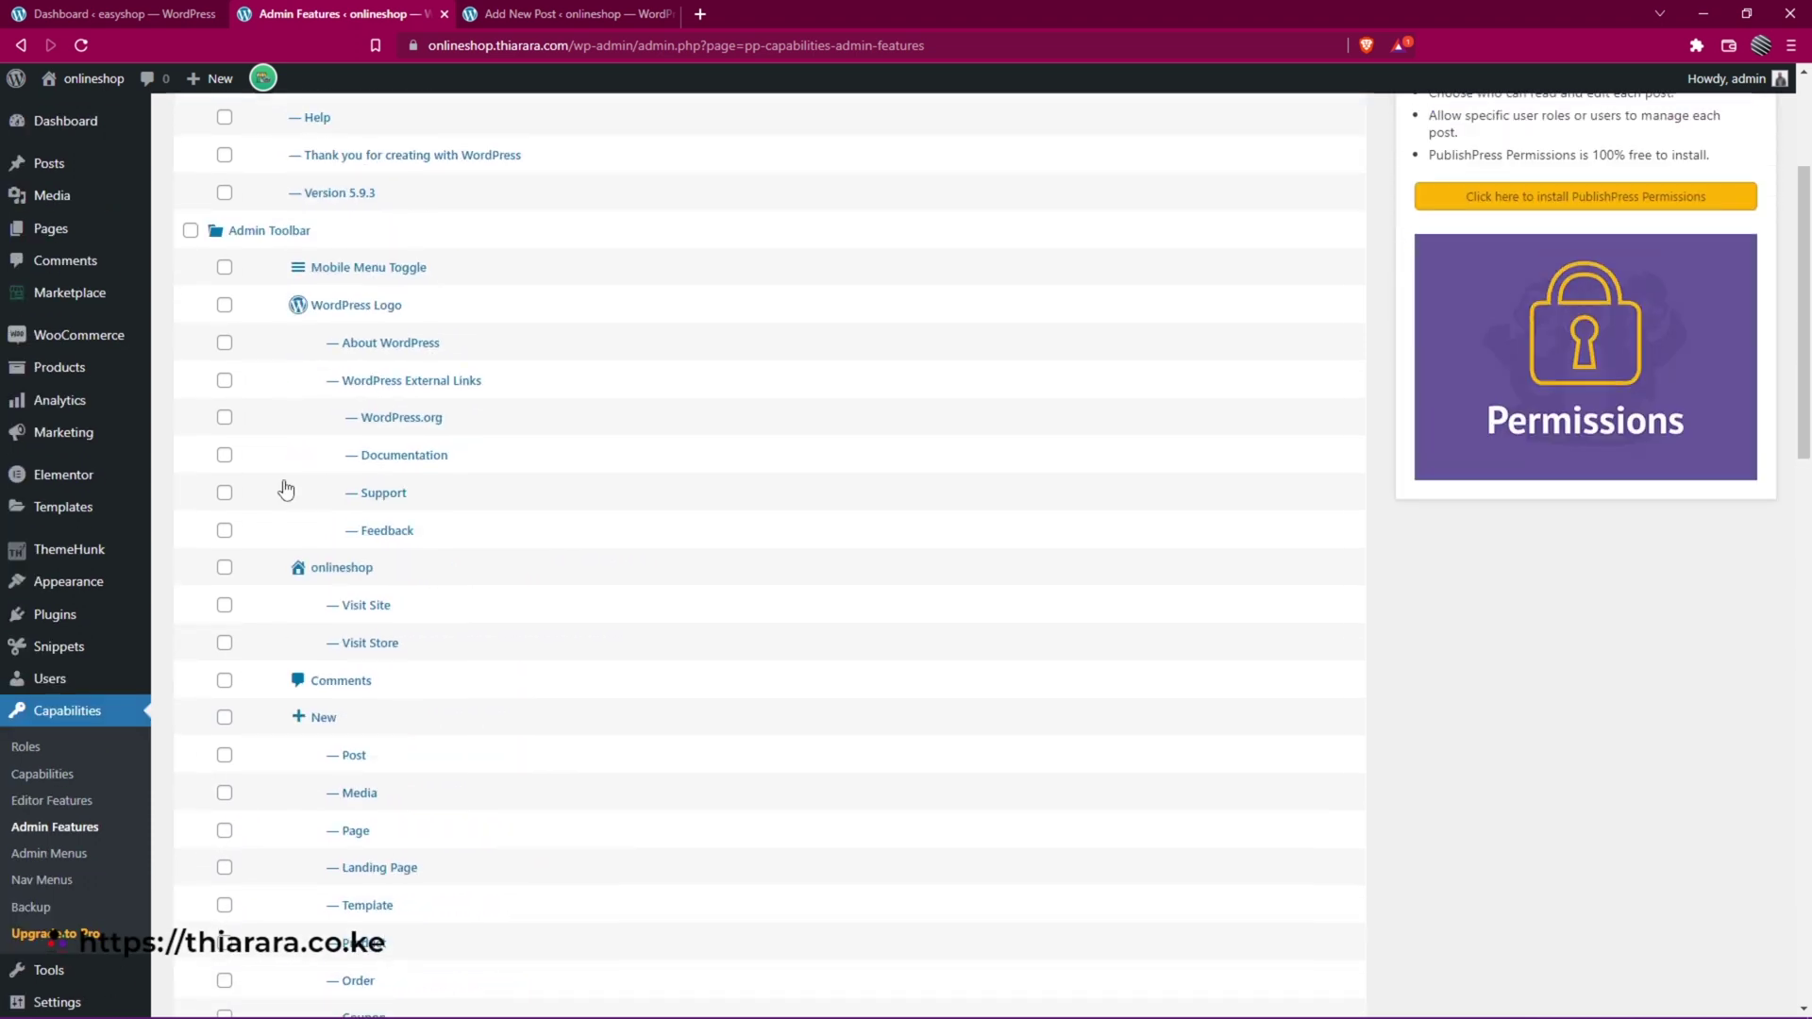
Check which roles can be restricted, keep Contributor, and review its admin features through the dashboard widgets and Pro-only blocking options
{"action": "left_click", "coordinate": [272, 274]}
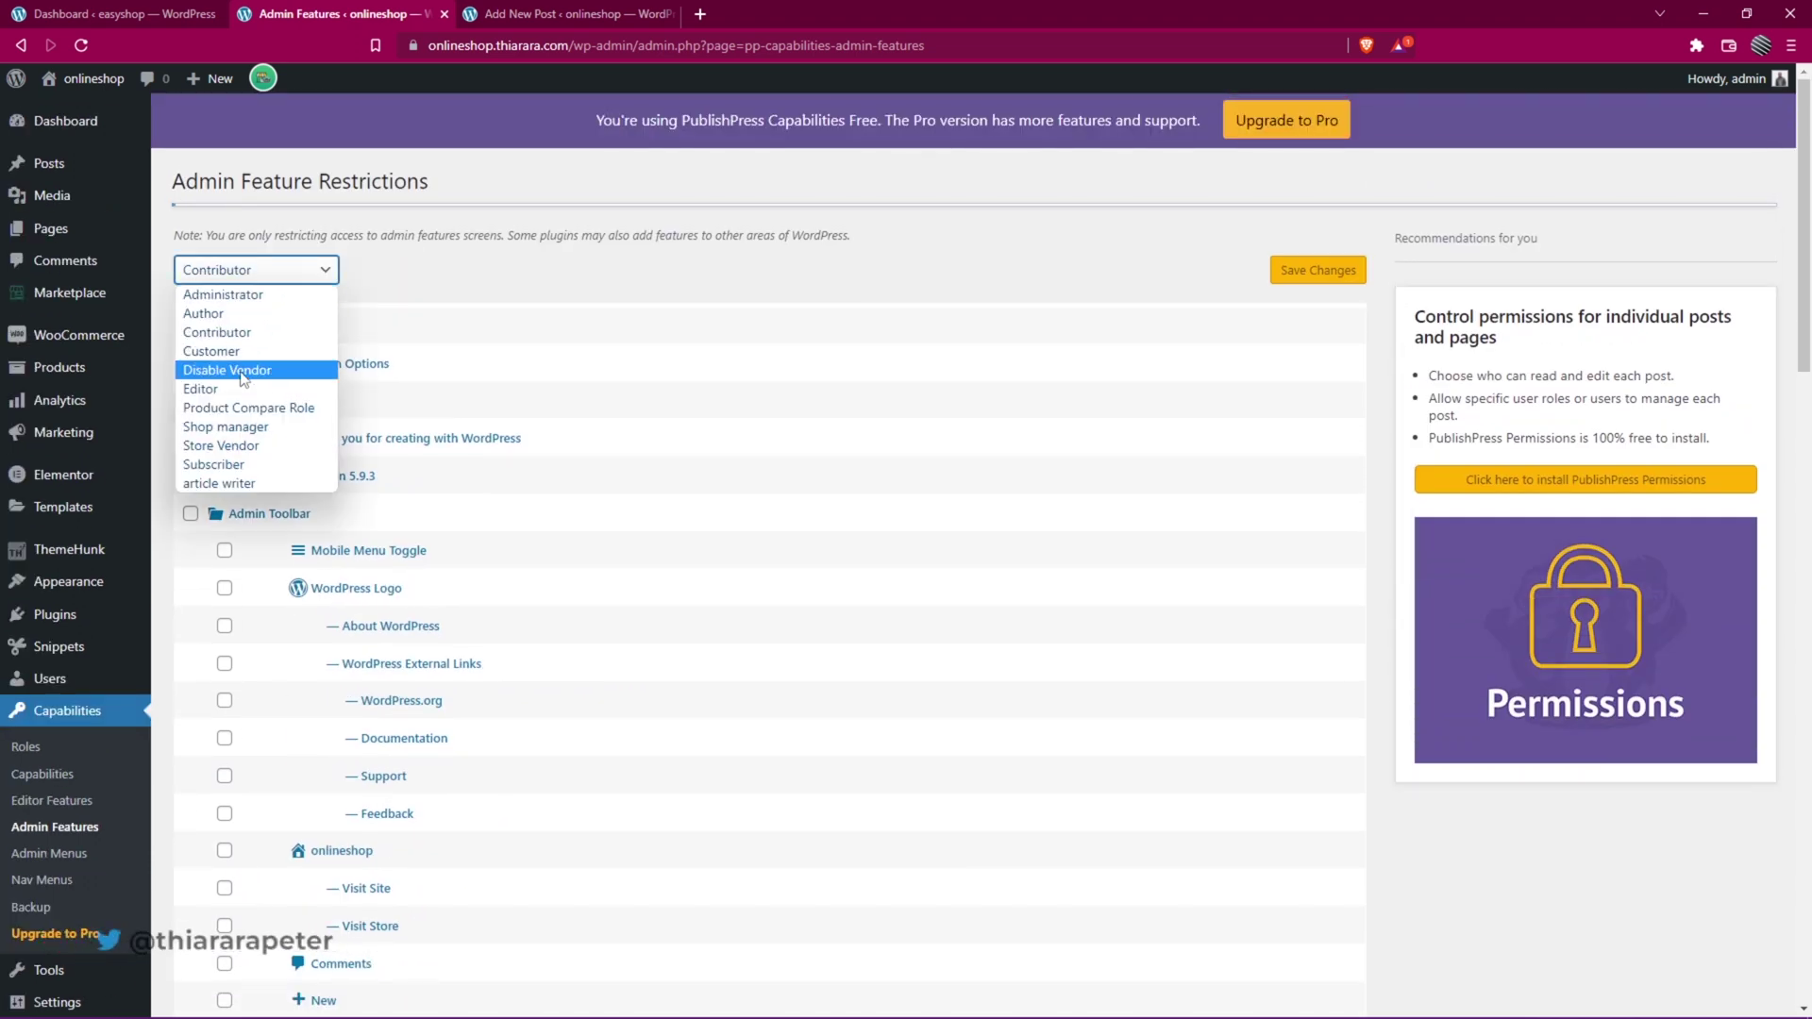
{"action": "left_click", "coordinate": [270, 280]}
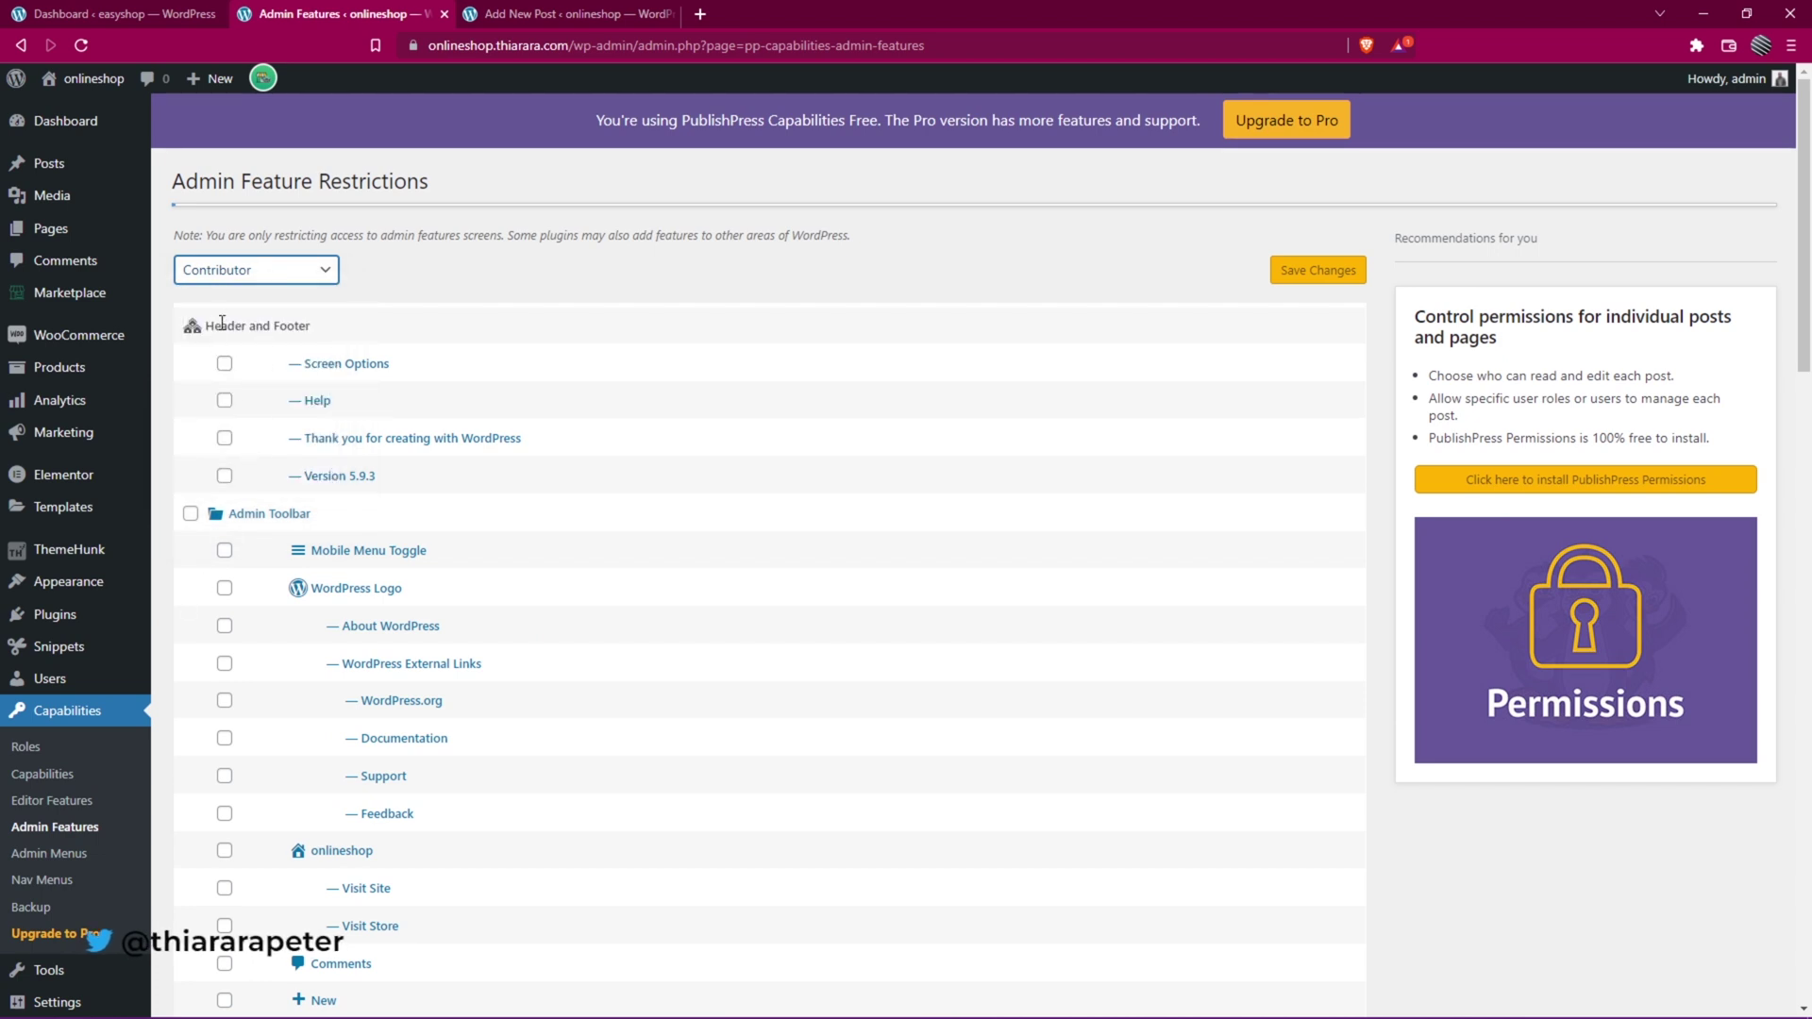
{"action": "scroll", "coordinate": [230, 656], "scroll_direction": "down", "scroll_amount": 8}
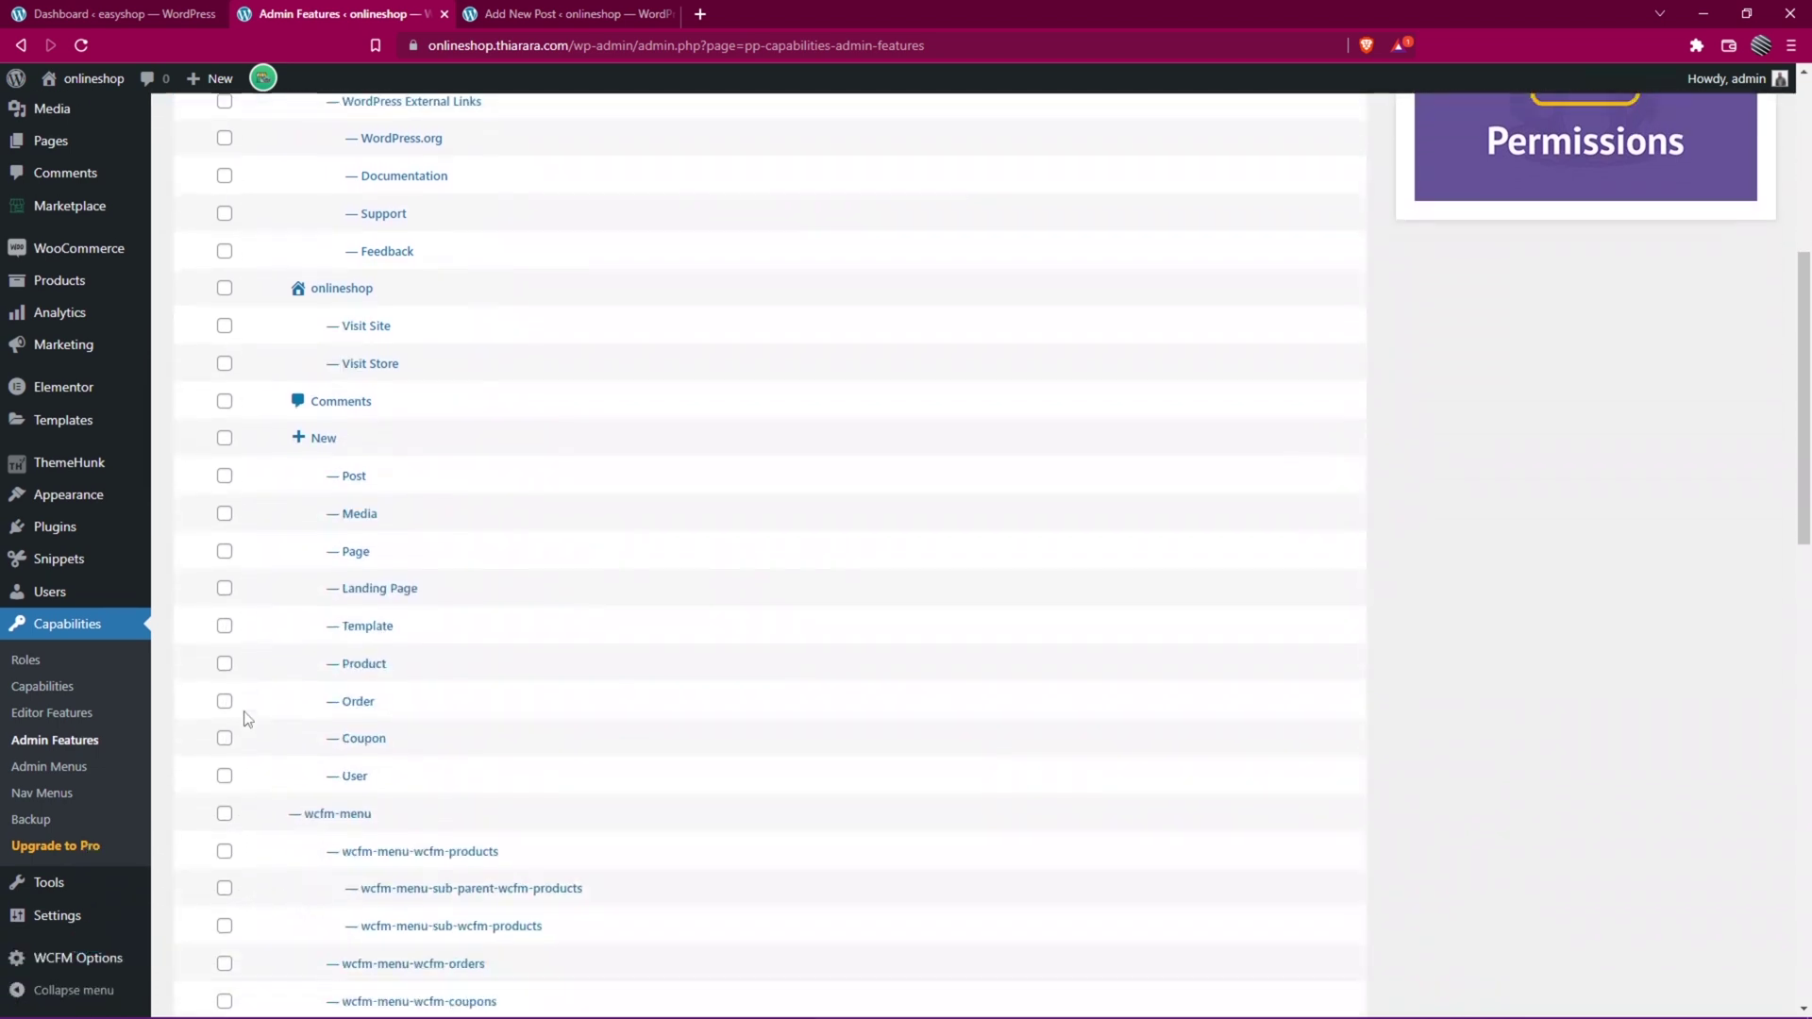
{"action": "scroll", "coordinate": [244, 717], "scroll_direction": "down", "scroll_amount": 3}
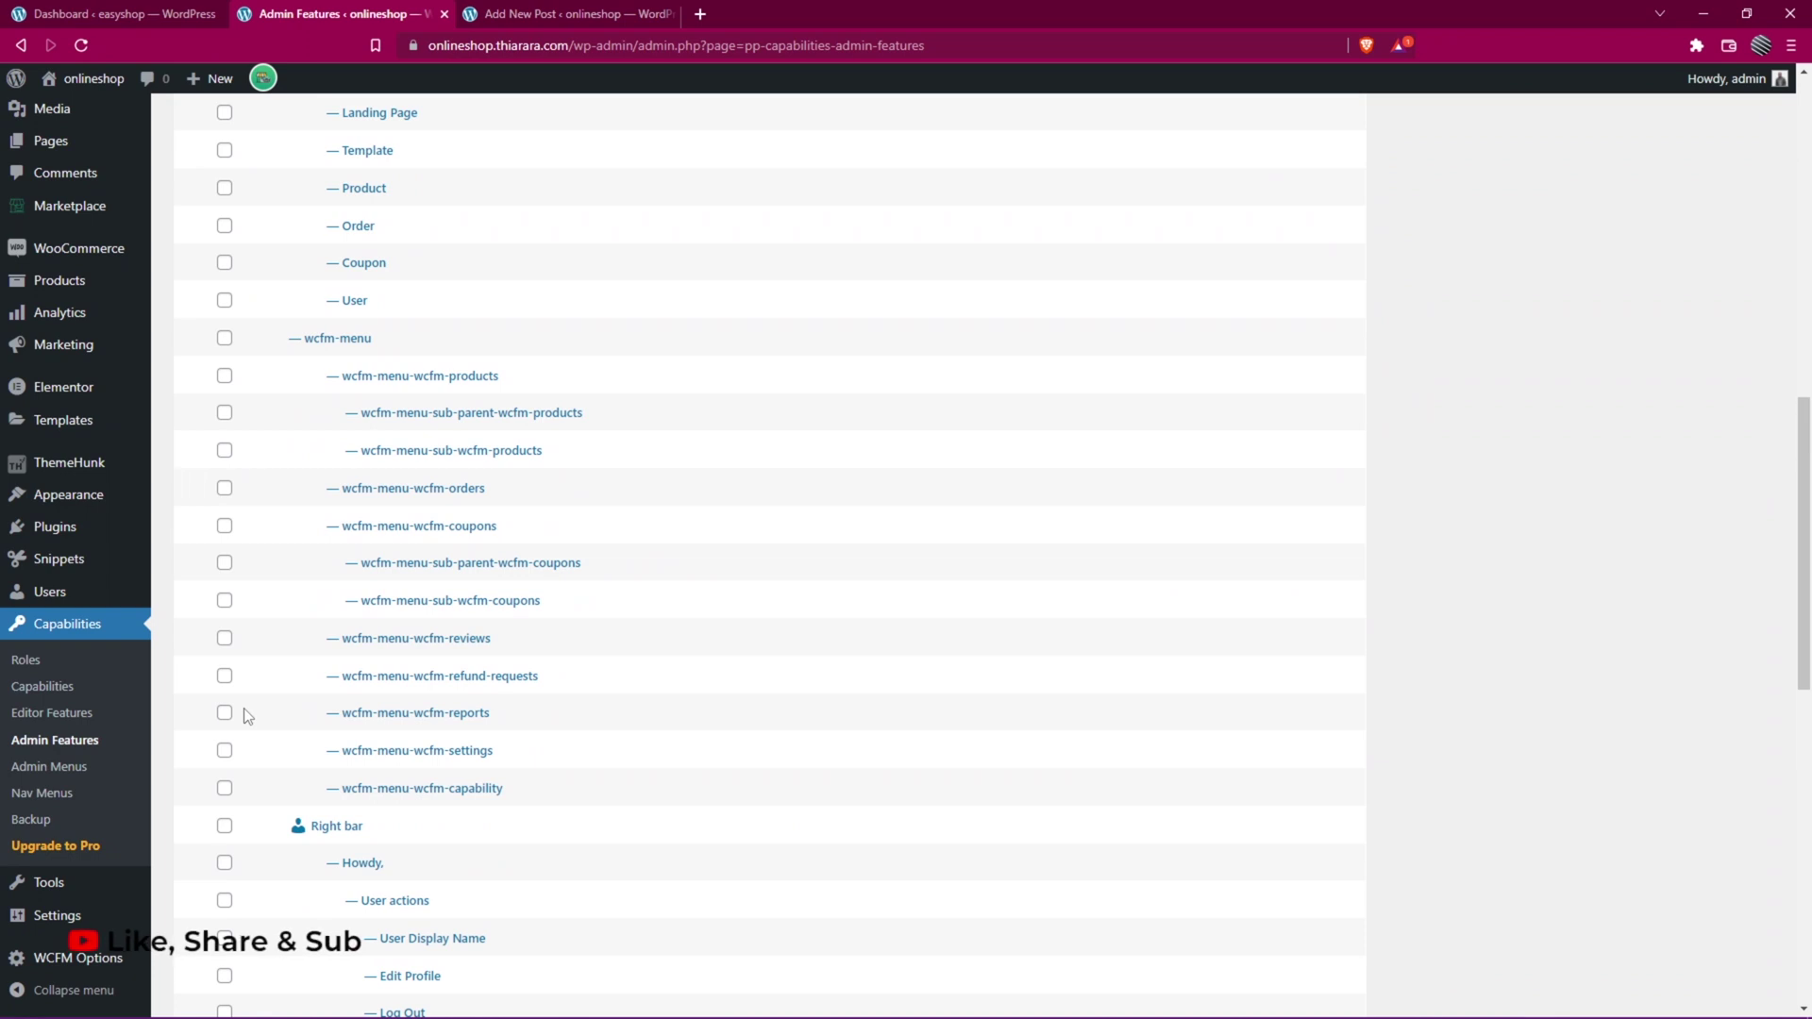
{"action": "scroll", "coordinate": [244, 715], "scroll_direction": "down", "scroll_amount": 4}
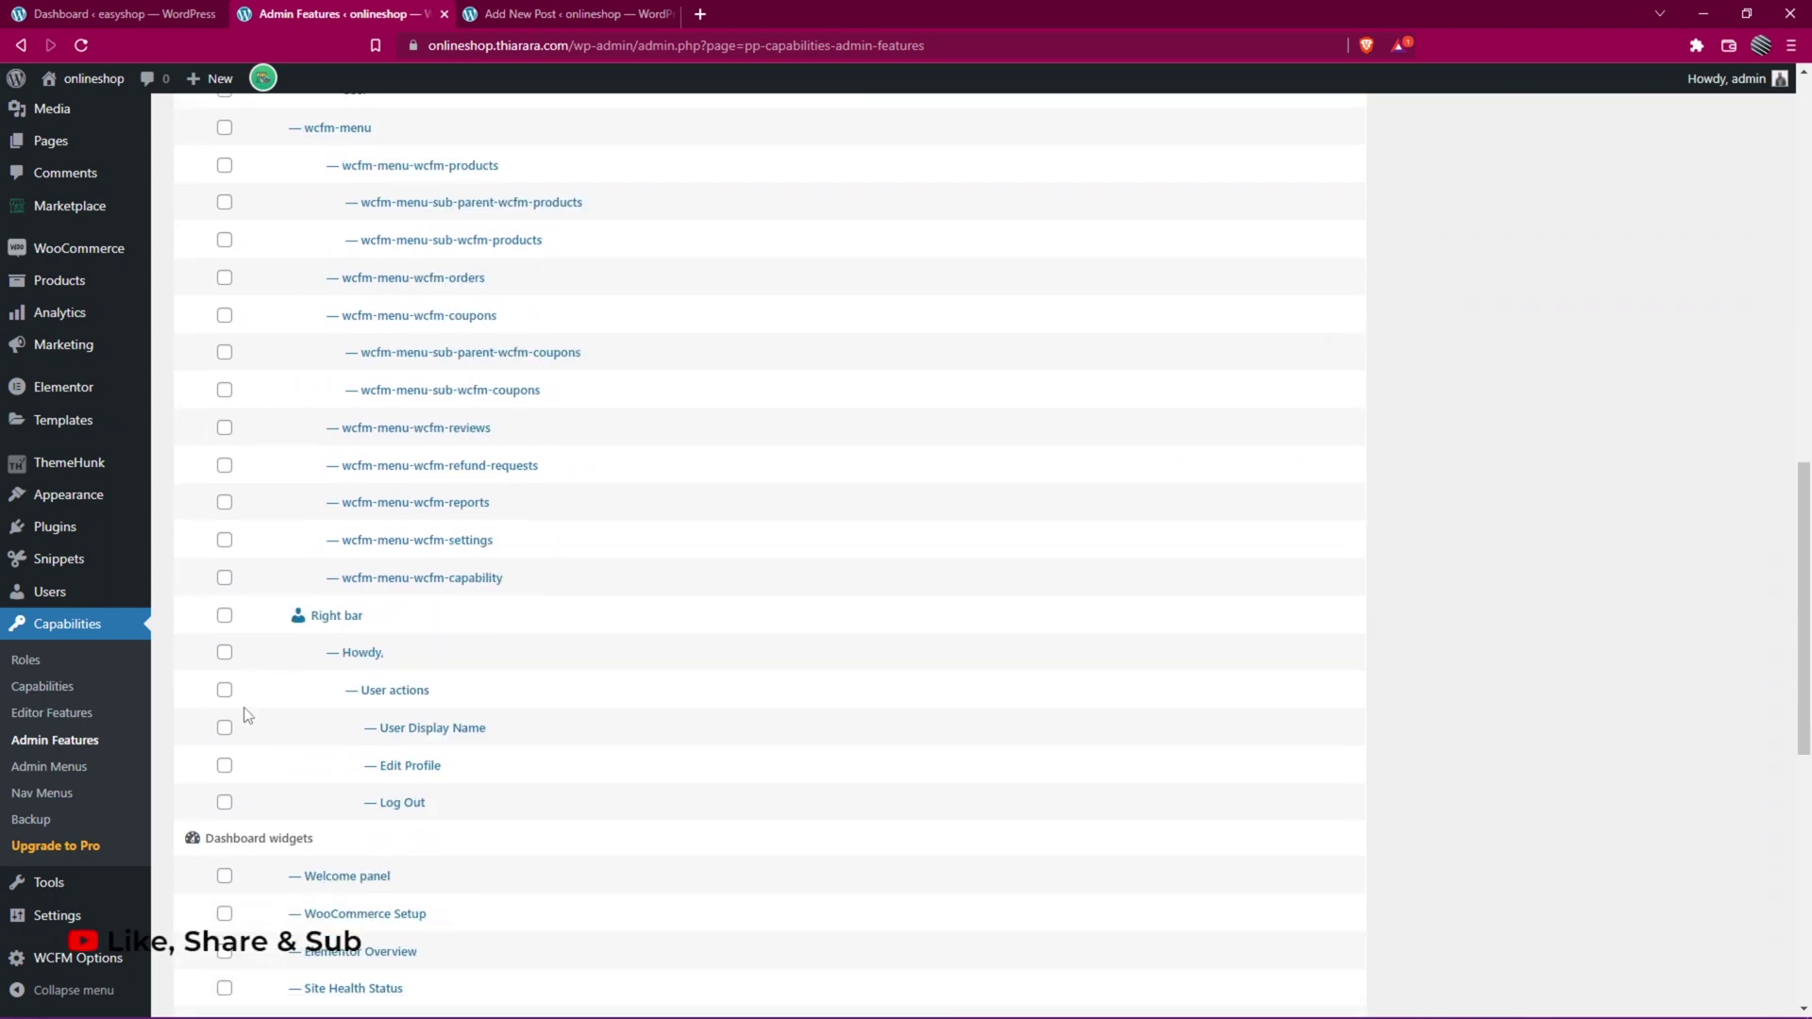
{"action": "scroll", "coordinate": [243, 714], "scroll_direction": "down", "scroll_amount": 4}
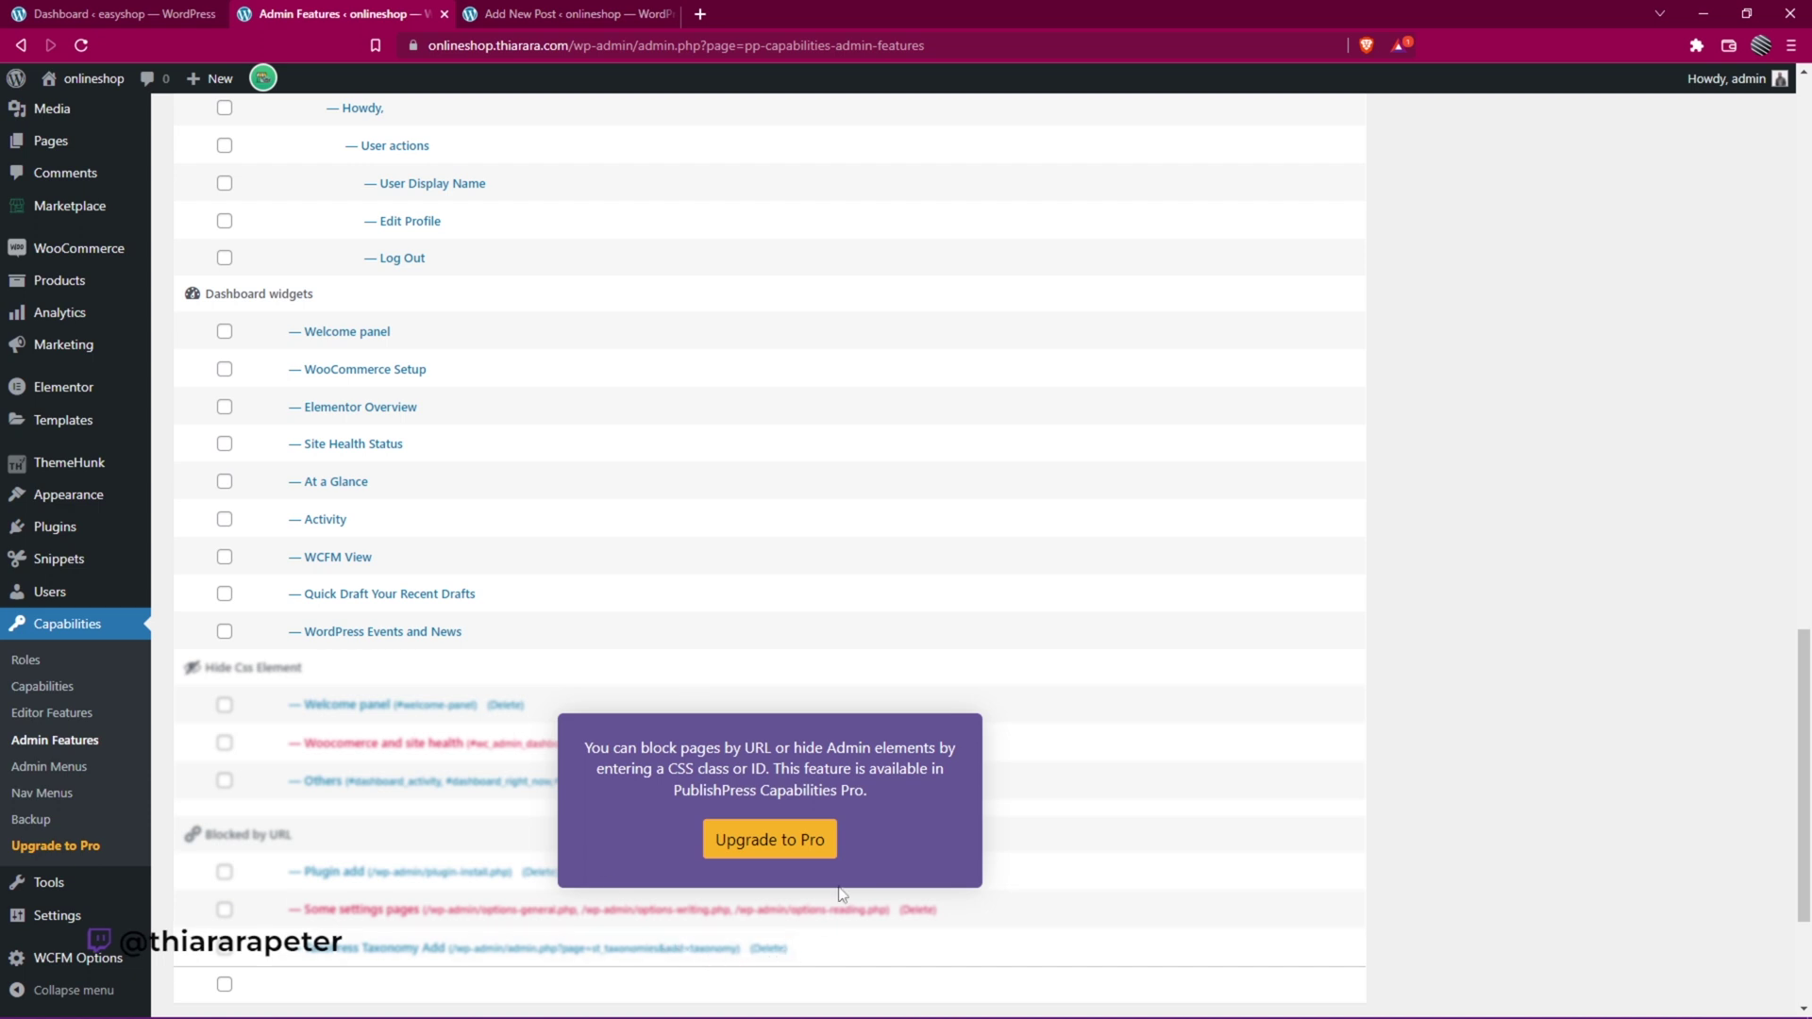
View the admin menu restrictions and the navigation menu restrictions of PublishPress Capabilities
{"action": "left_click", "coordinate": [68, 769]}
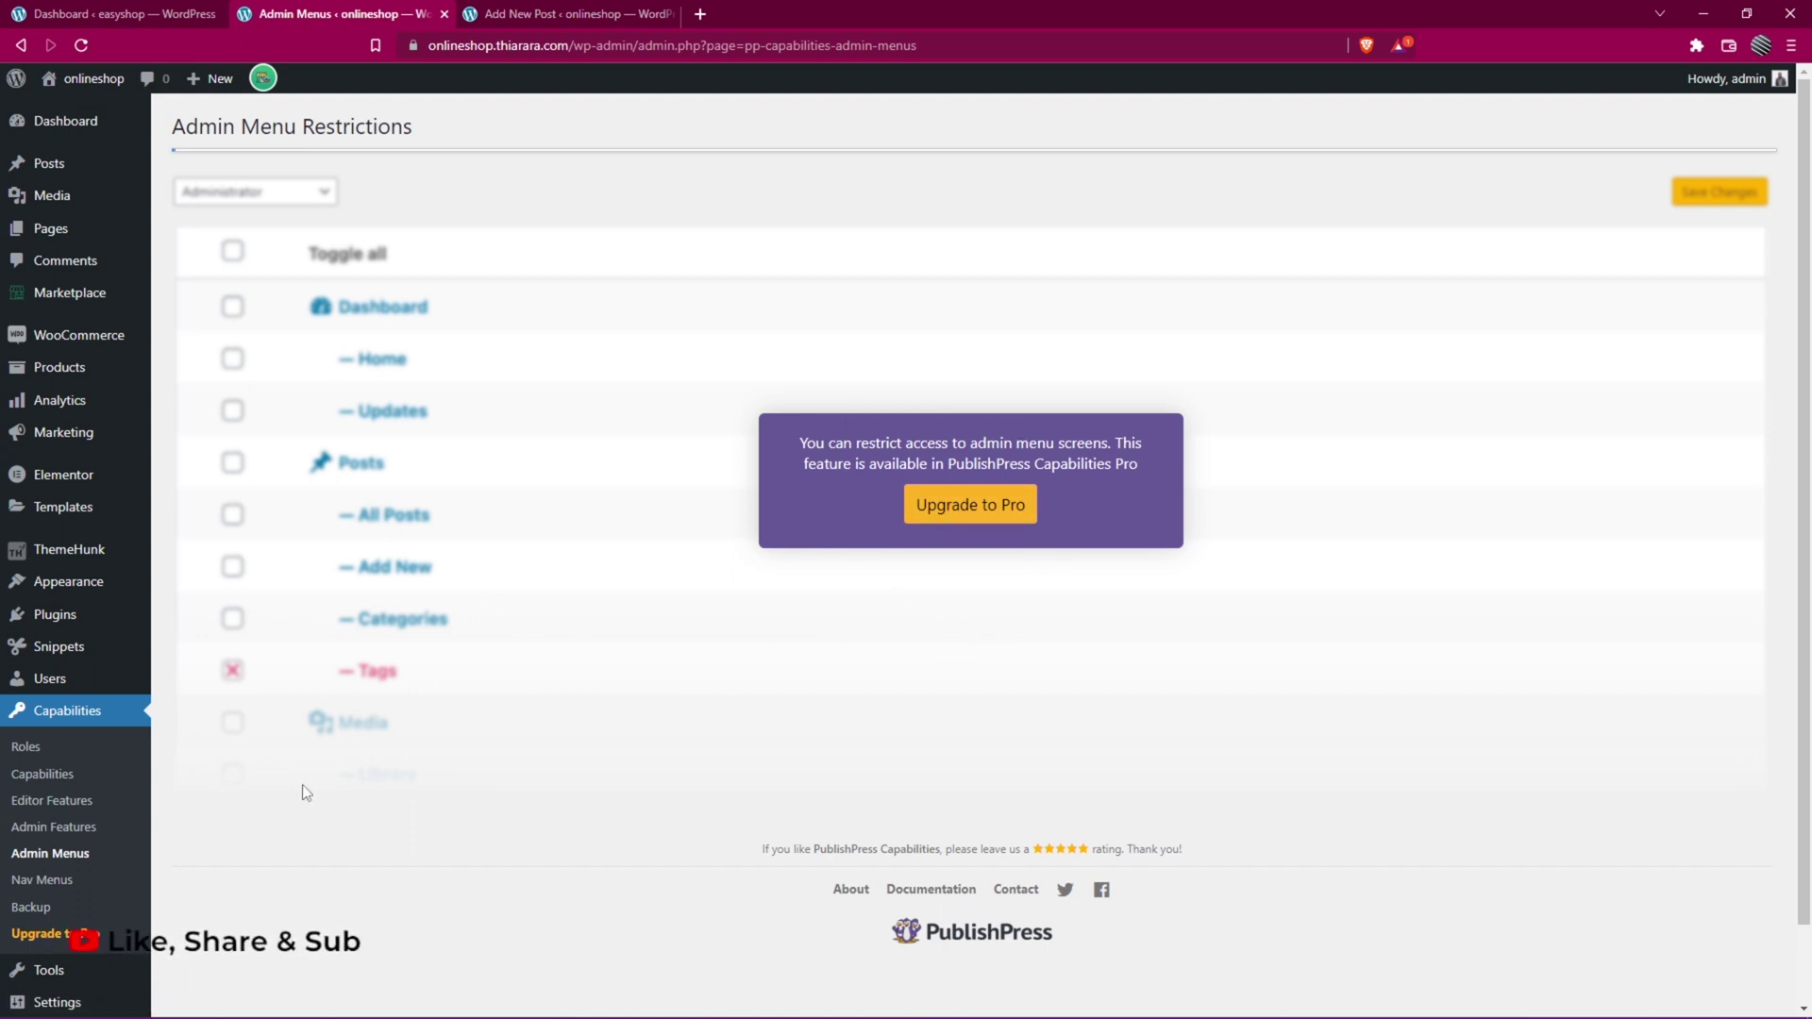
{"action": "left_click", "coordinate": [53, 887]}
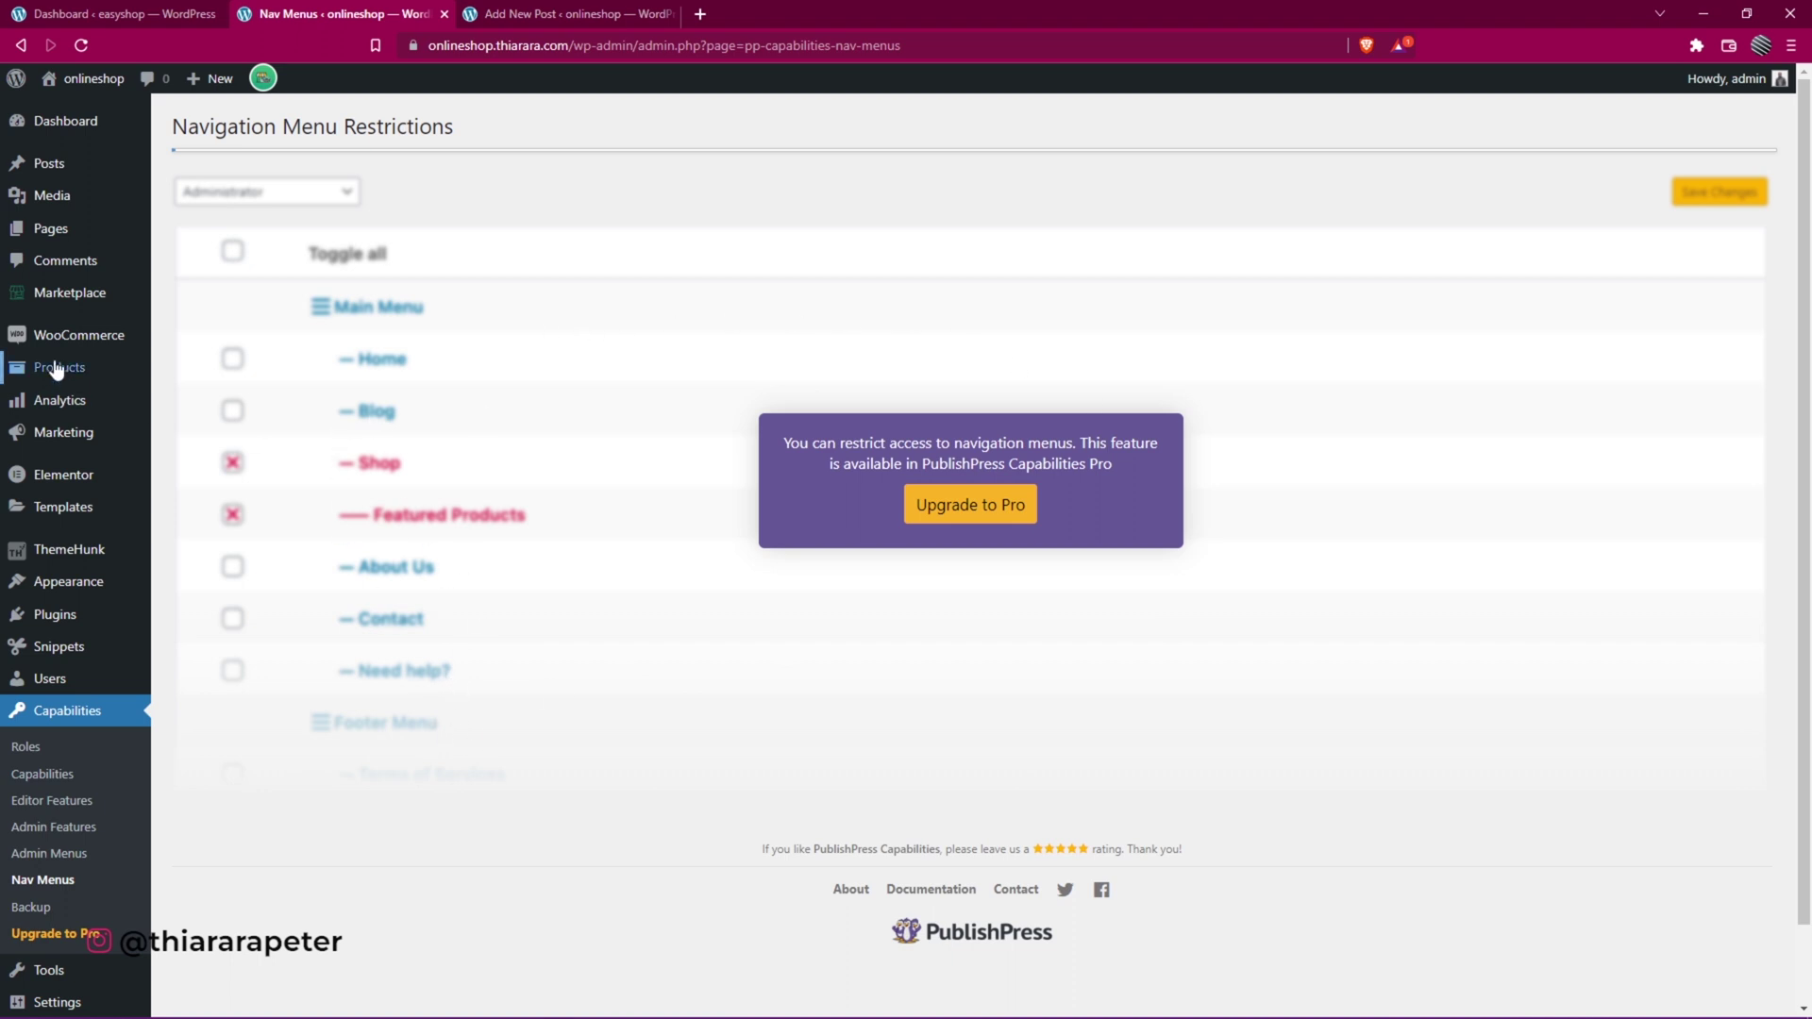
Open the PublishPress Capabilities backup tool and examine its options for restoring earlier roles and making a manual backup
{"action": "scroll", "coordinate": [78, 842], "scroll_direction": "down", "scroll_amount": 1}
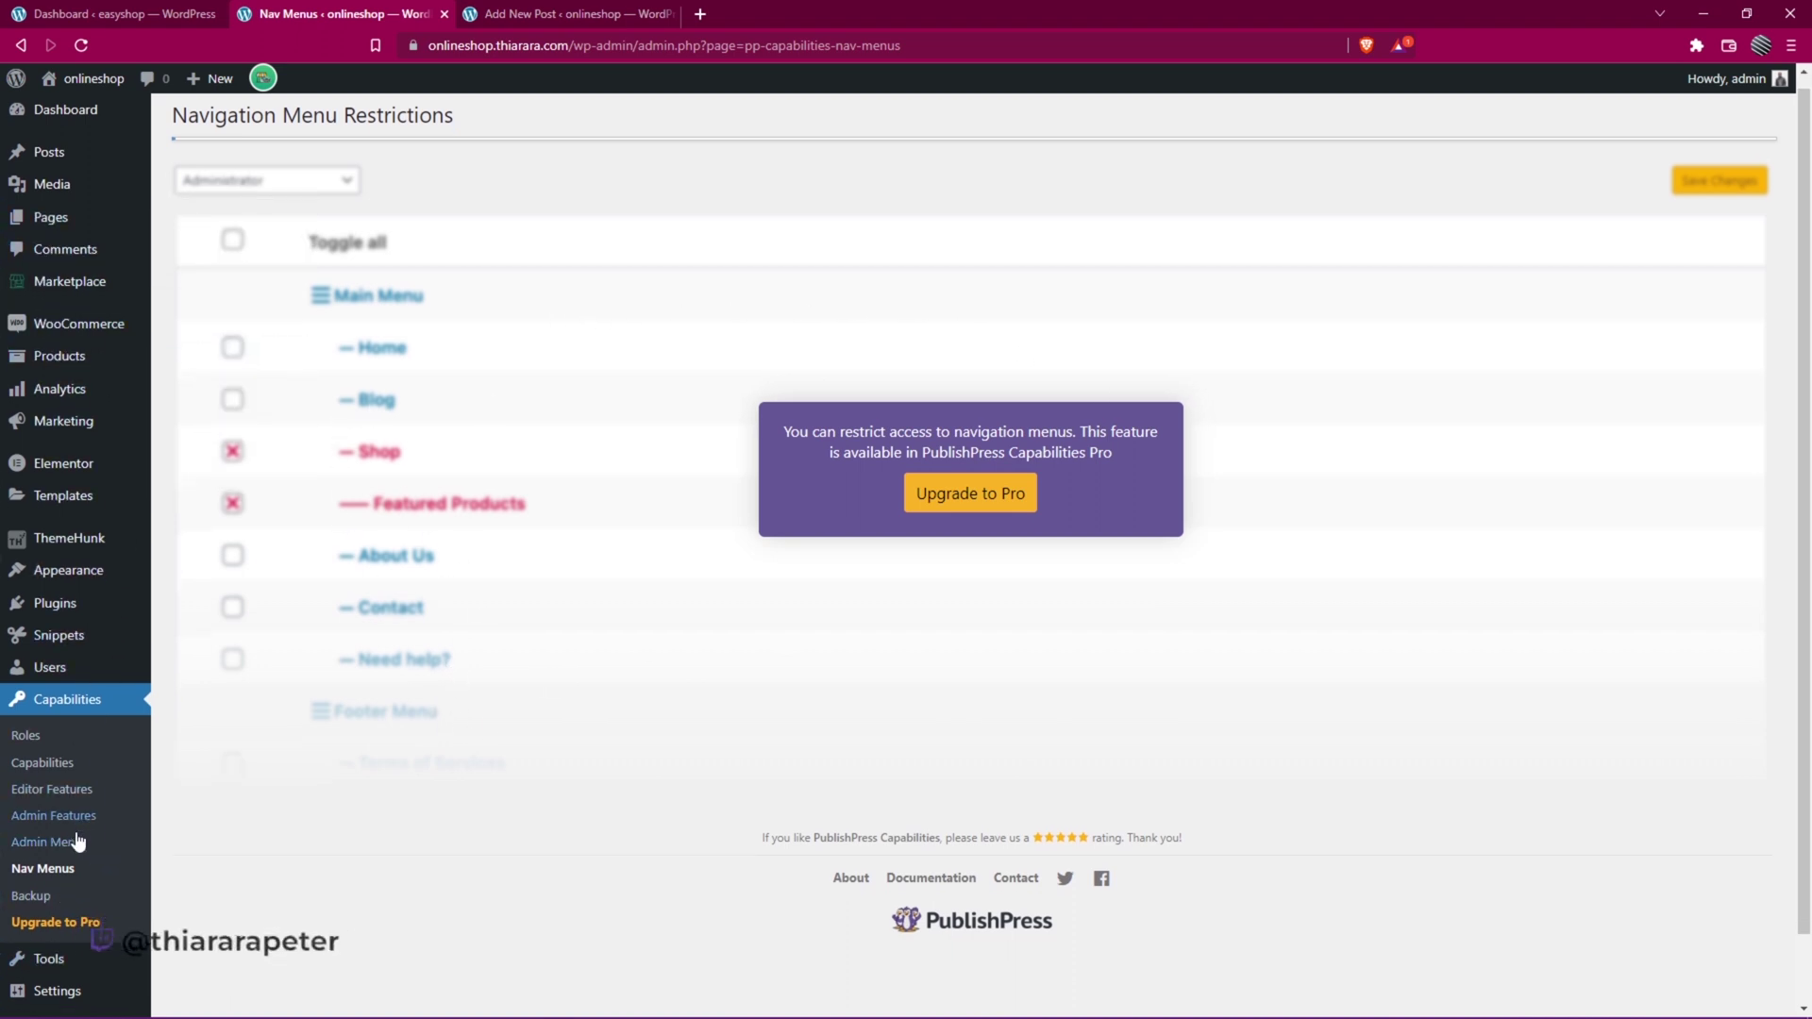
{"action": "scroll", "coordinate": [78, 842], "scroll_direction": "down", "scroll_amount": 1}
{"action": "left_click", "coordinate": [30, 820]}
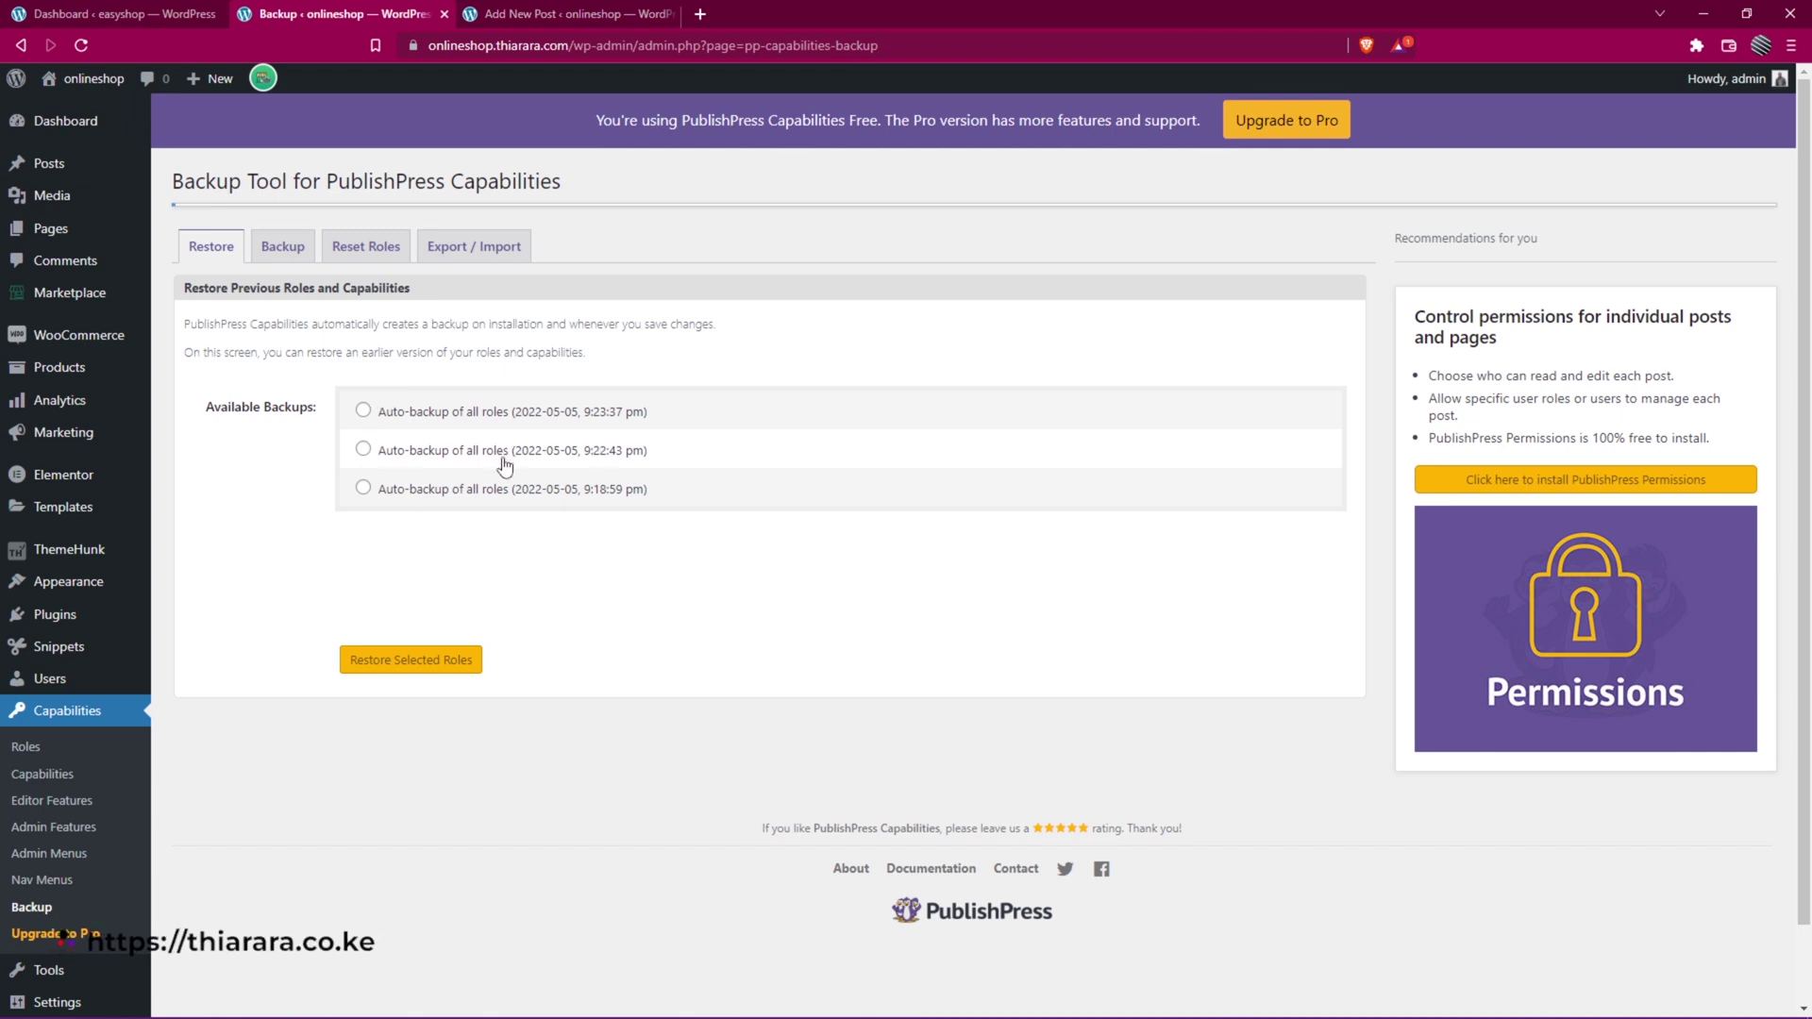
{"action": "left_click", "coordinate": [297, 255]}
{"action": "left_click", "coordinate": [227, 255]}
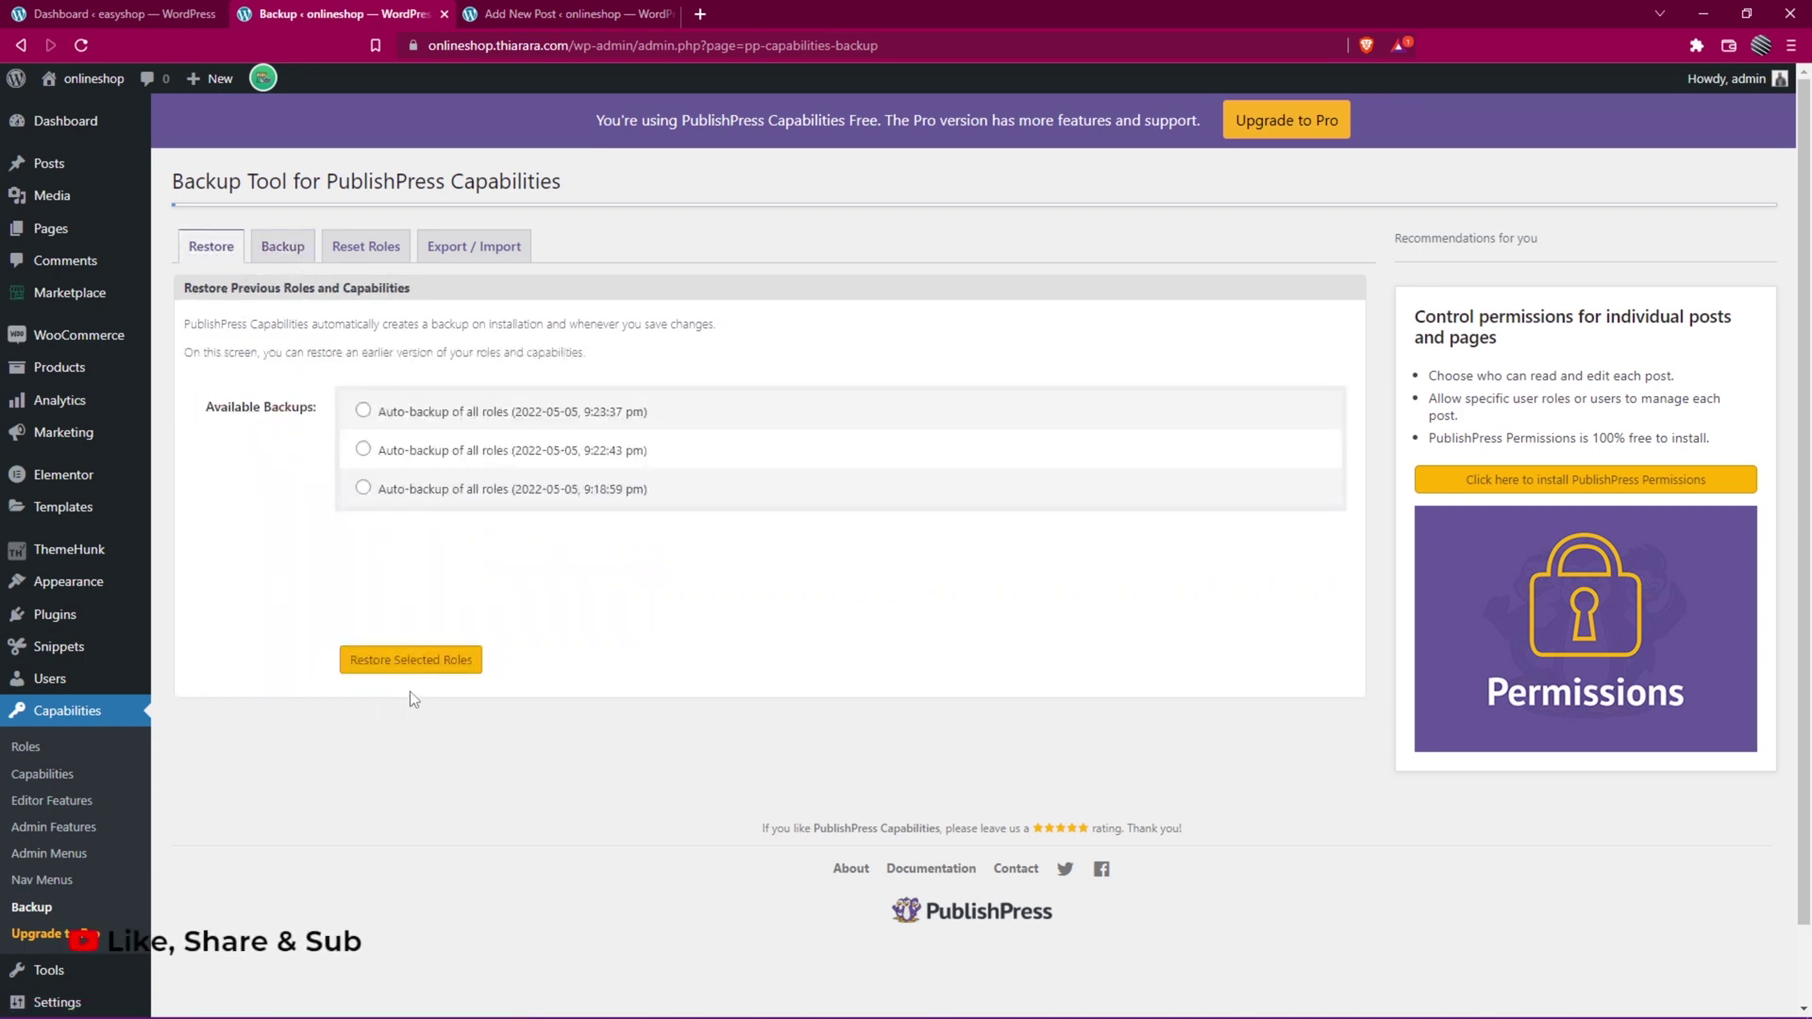
{"action": "left_click", "coordinate": [291, 251]}
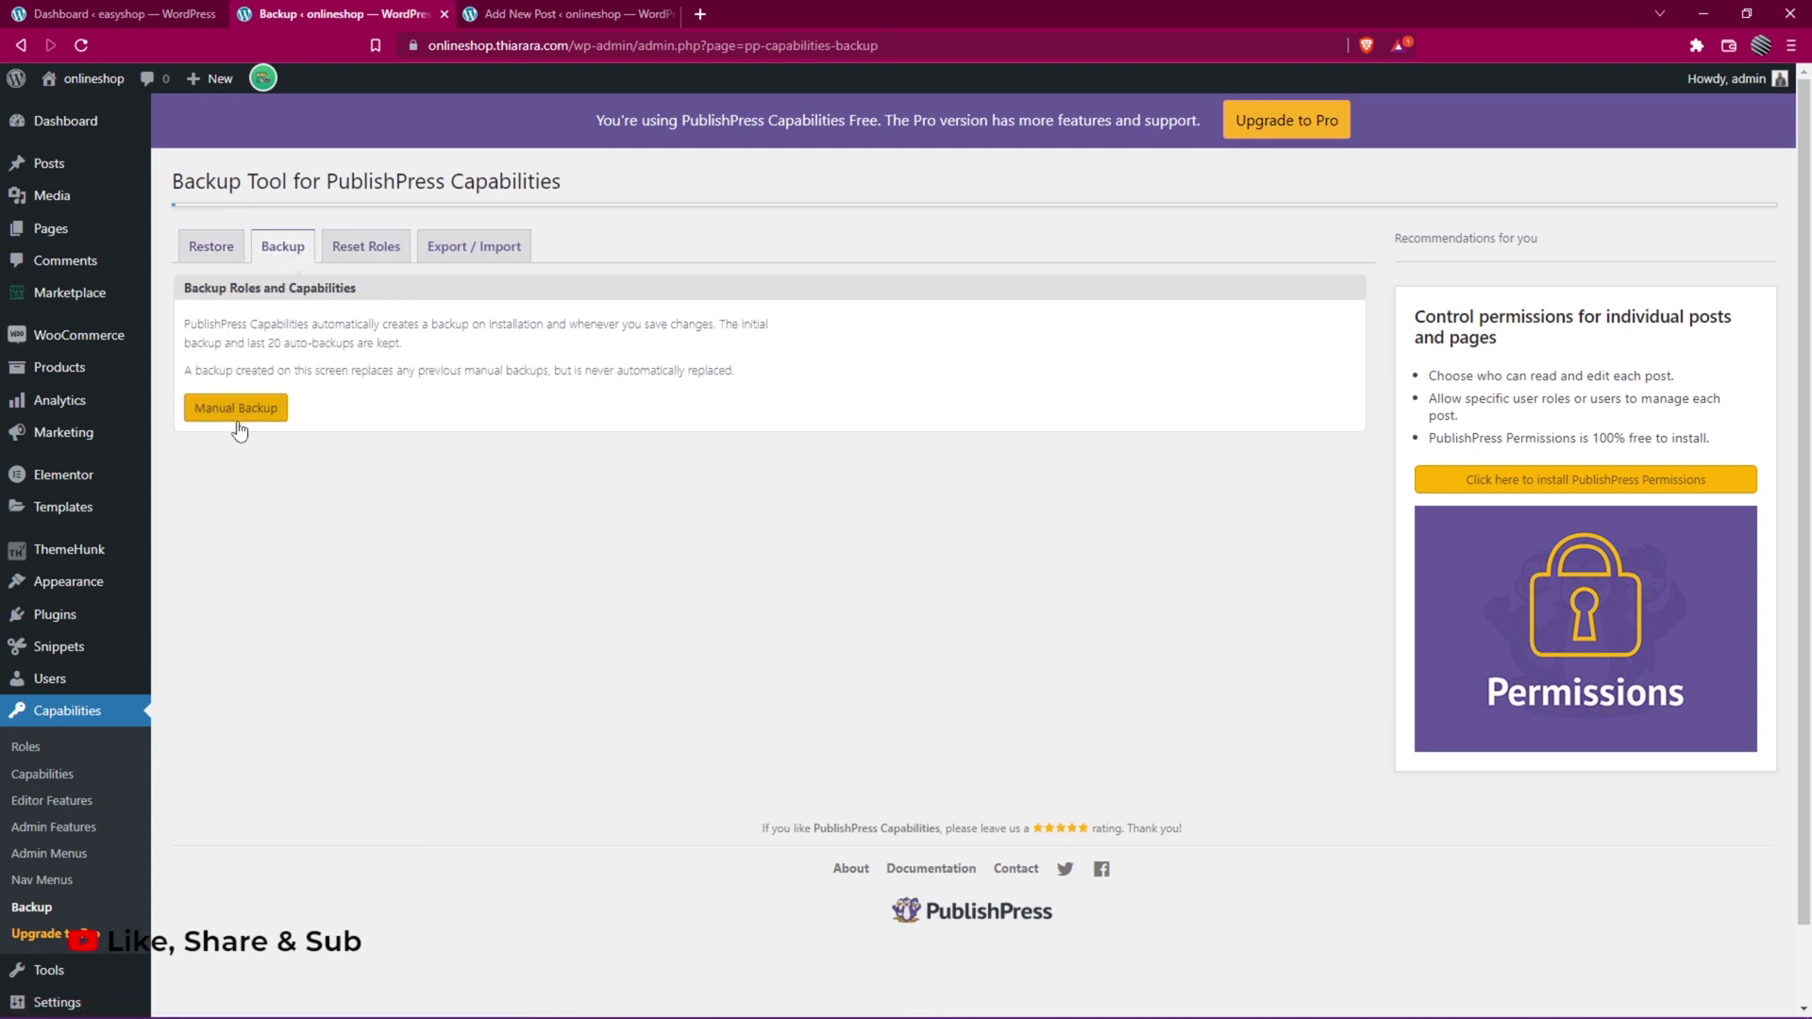
View the option to reset roles to WordPress defaults and the export and import settings in the backup tool
{"action": "left_click", "coordinate": [367, 247]}
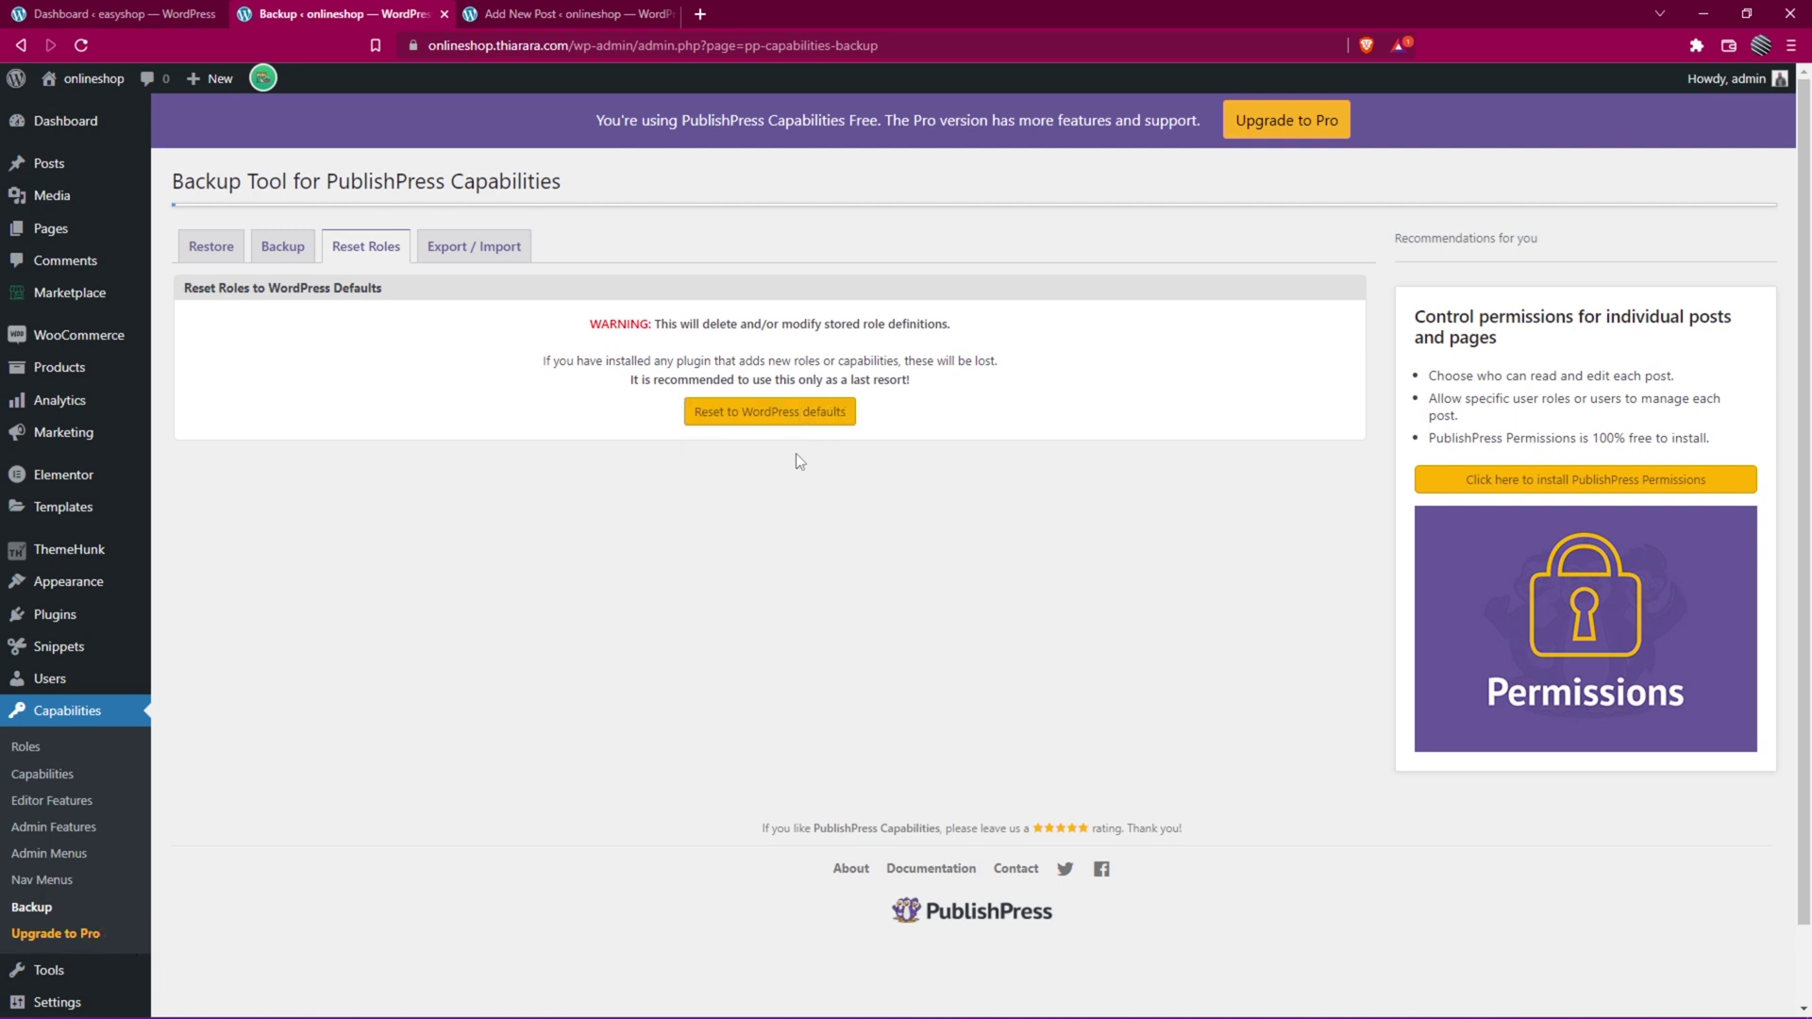
{"action": "left_click", "coordinate": [484, 253]}
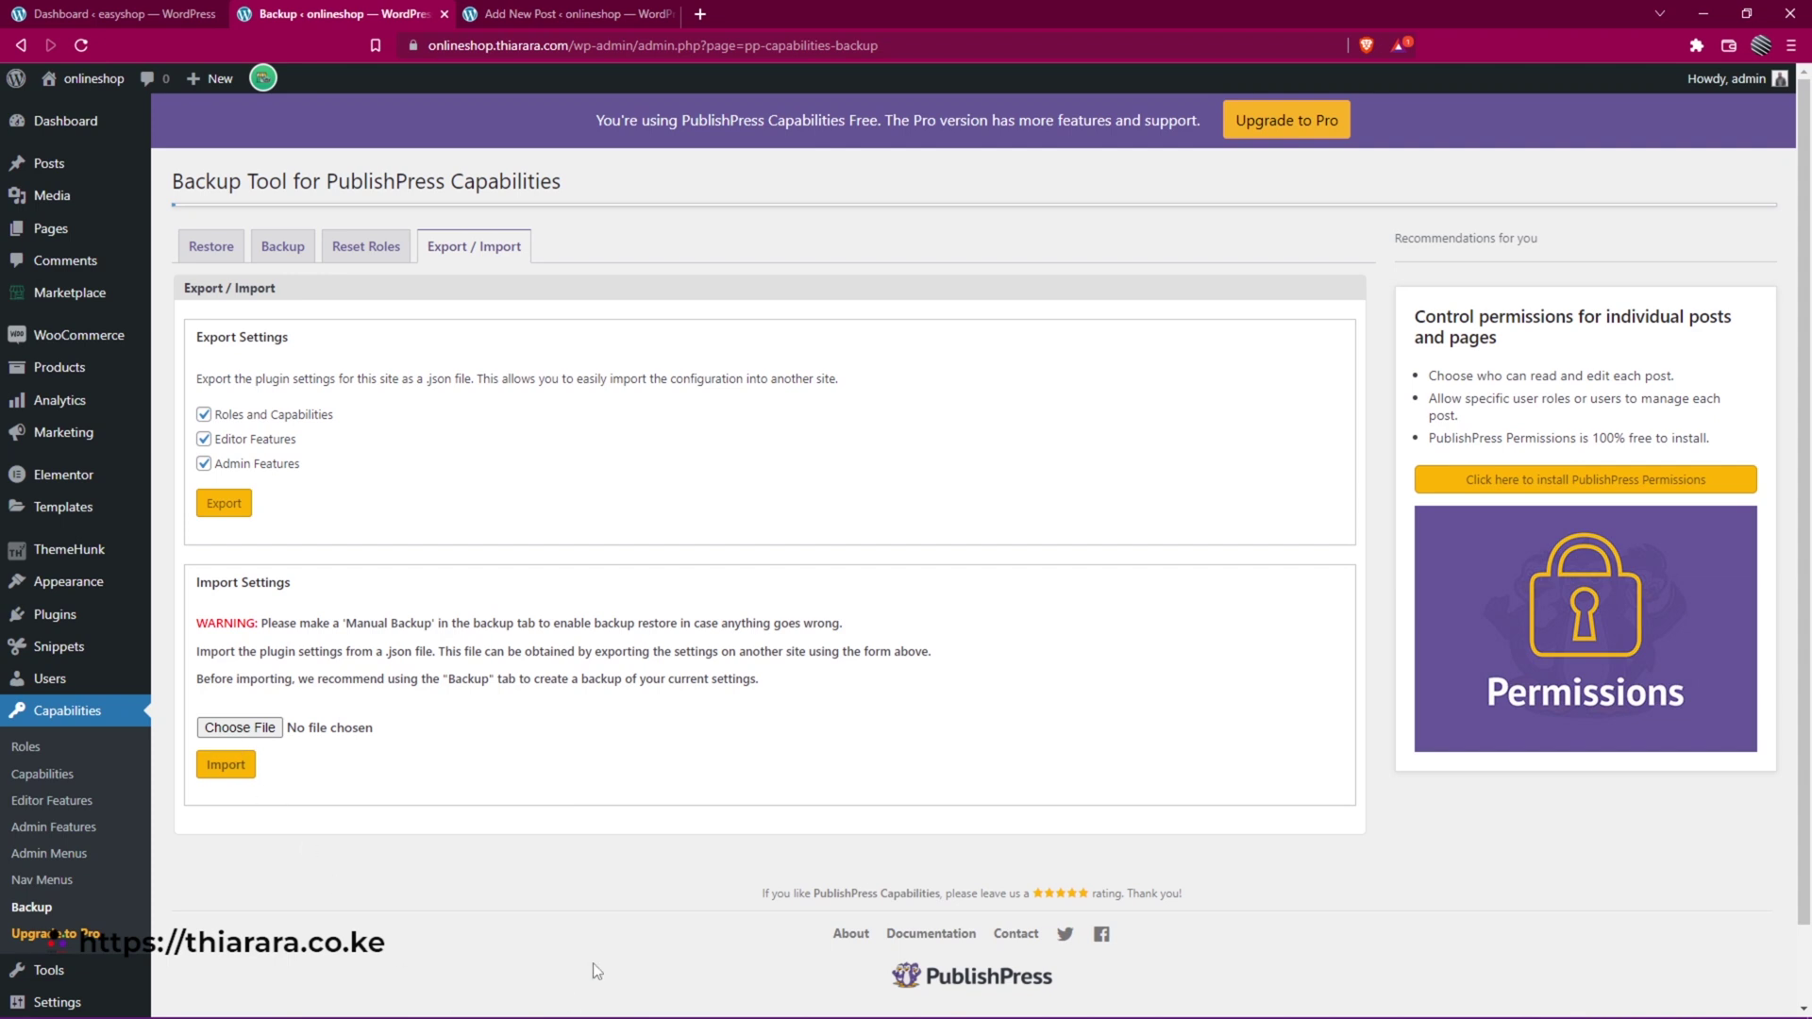
{"action": "scroll", "coordinate": [965, 836], "scroll_direction": "down", "scroll_amount": 1}
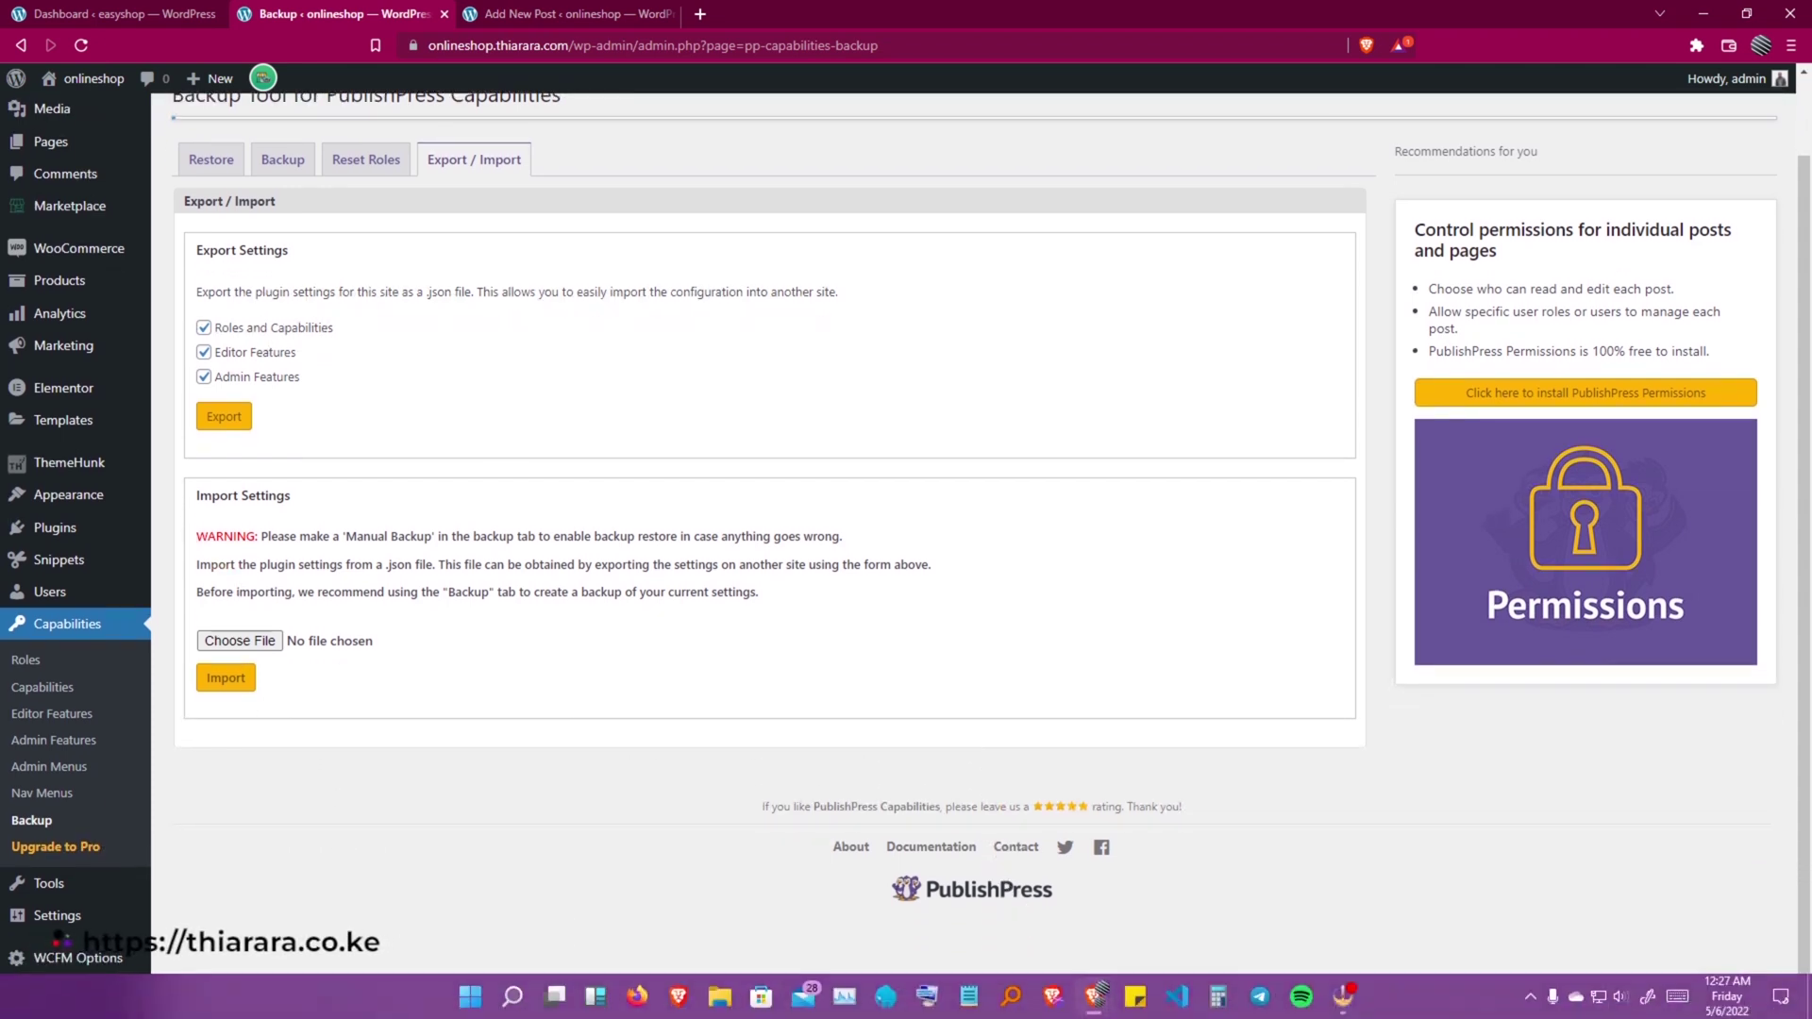